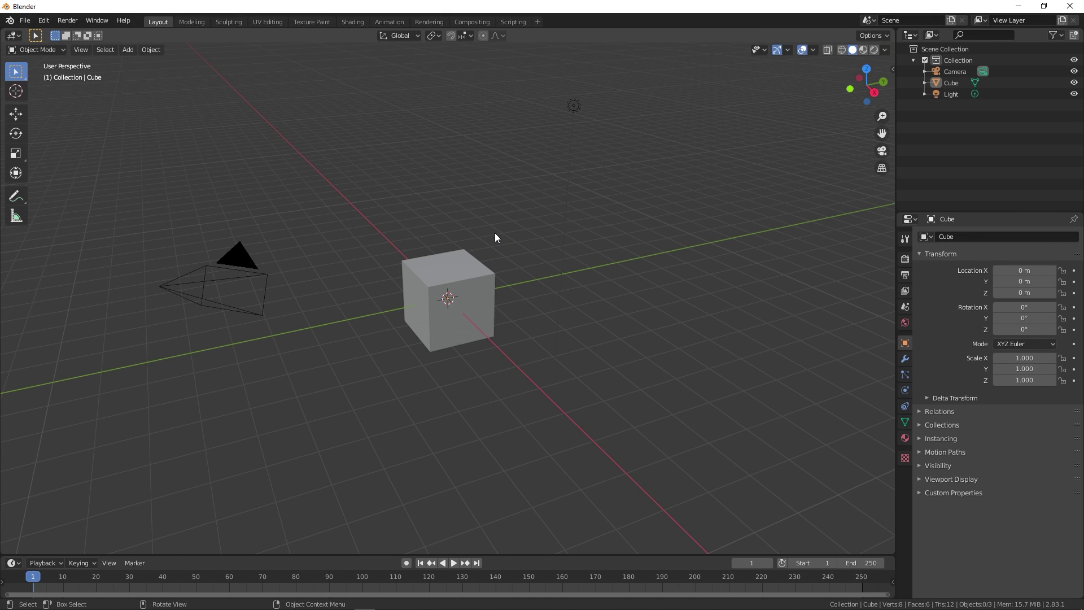
- Switch from Blender's default scene to the Chrome window showing Mixamo
{"action": "key", "text": "alt+Tab"}
{"action": "key", "text": "alt+Tab"}
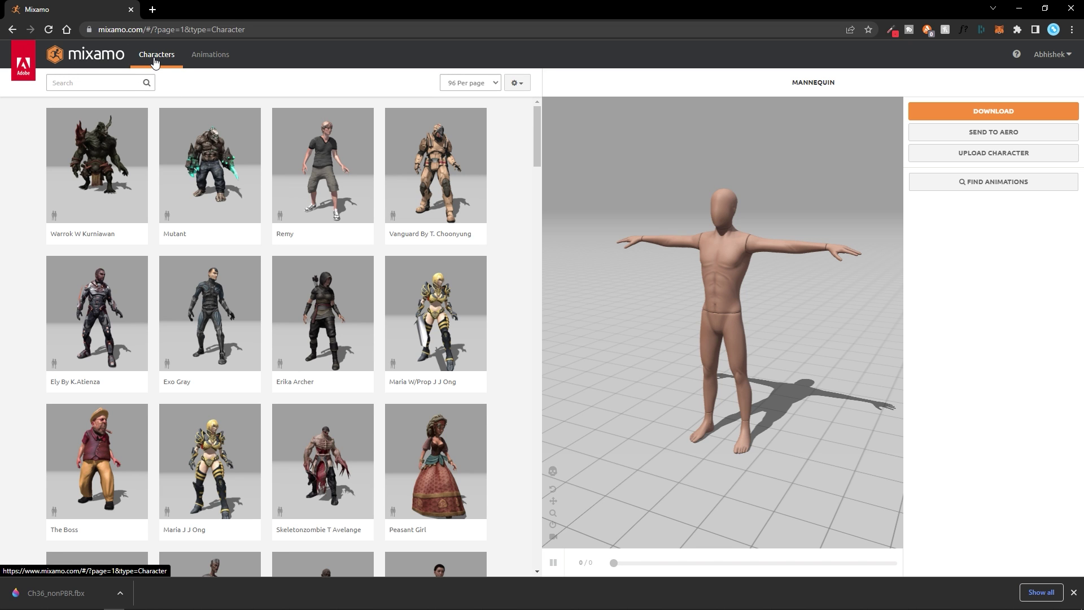
- Use the Mannequin character, download it as FBX Binary in T-pose, and return to Blender
{"action": "scroll", "coordinate": [514, 209], "scroll_direction": "down", "scroll_amount": 8}
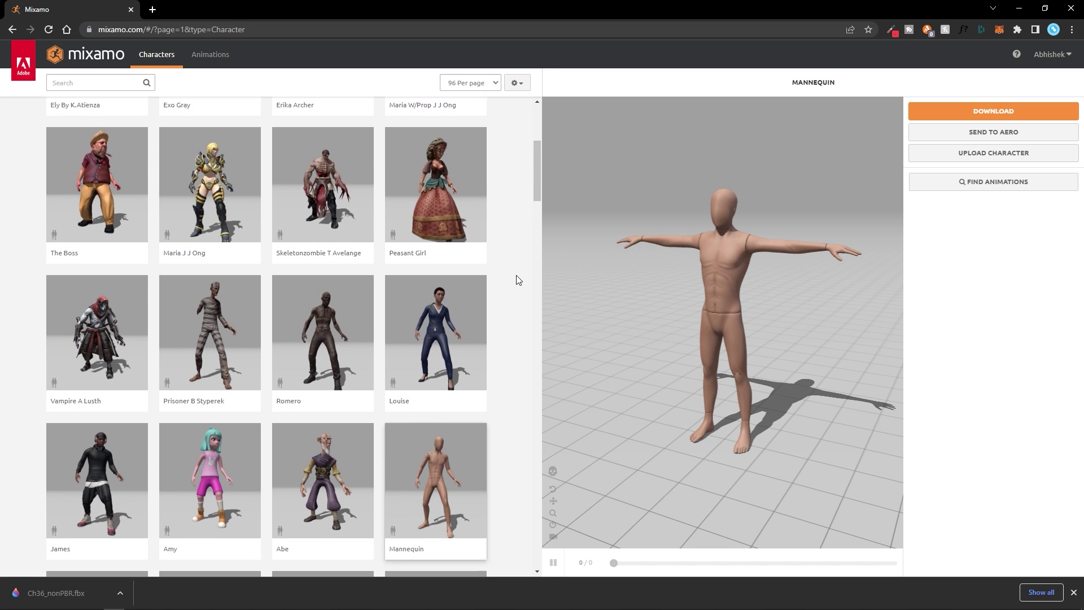
{"action": "left_click", "coordinate": [480, 317]}
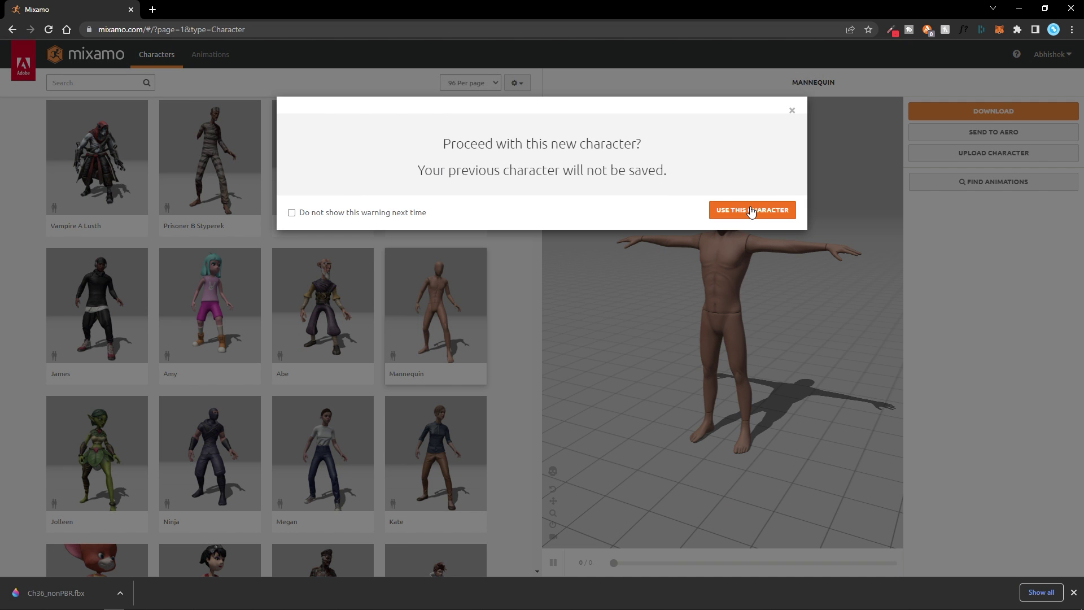
{"action": "left_click", "coordinate": [752, 210]}
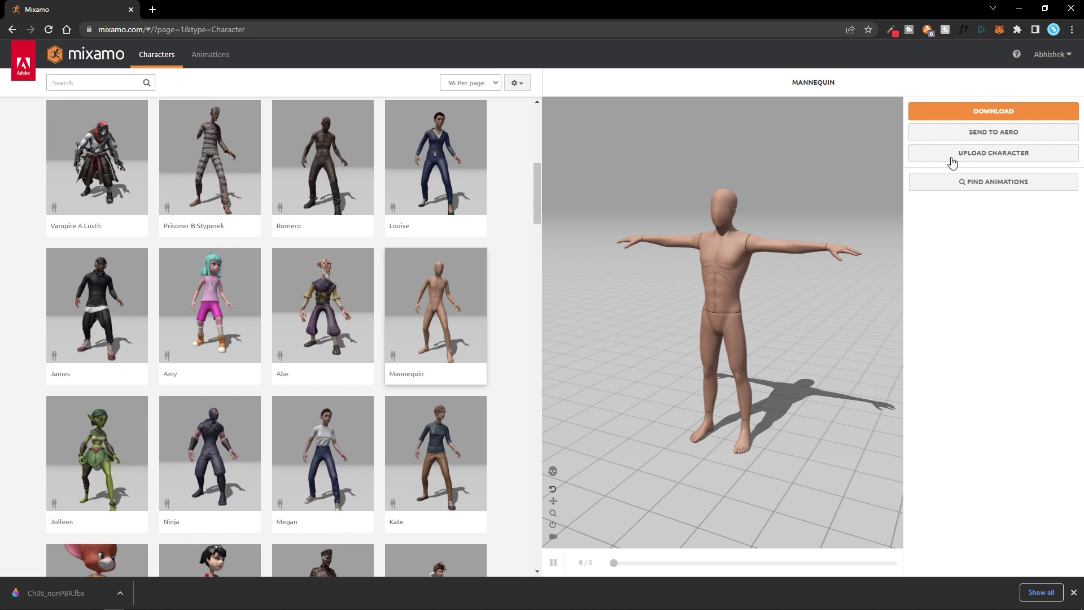
{"action": "left_click", "coordinate": [988, 113]}
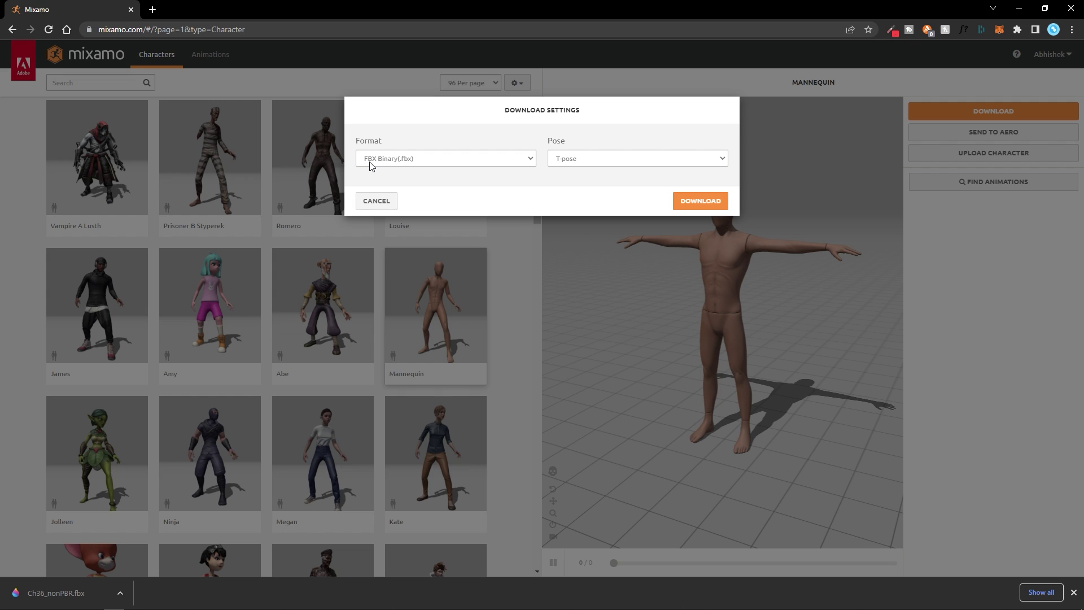
{"action": "left_click", "coordinate": [700, 201]}
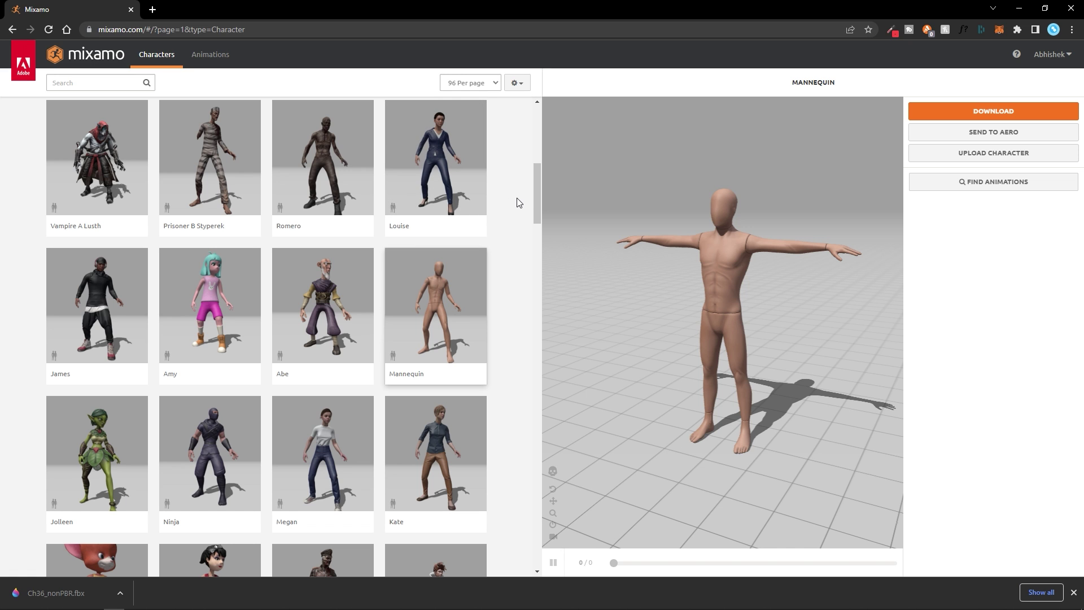
{"action": "key", "text": "alt+Tab"}
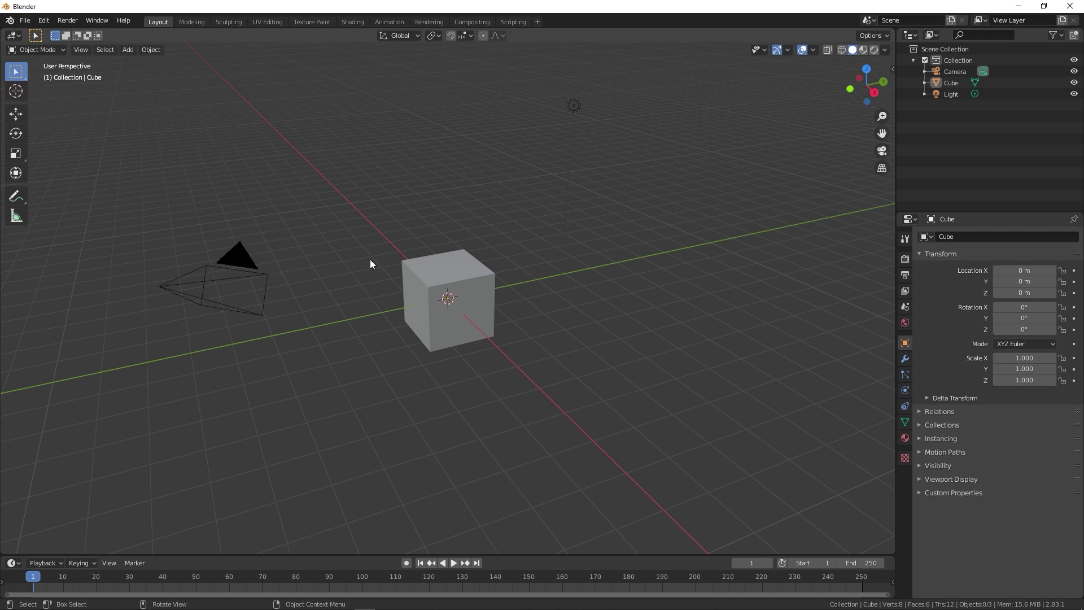
- Delete the default camera, cube and light from the scene
{"action": "key", "text": "a"}
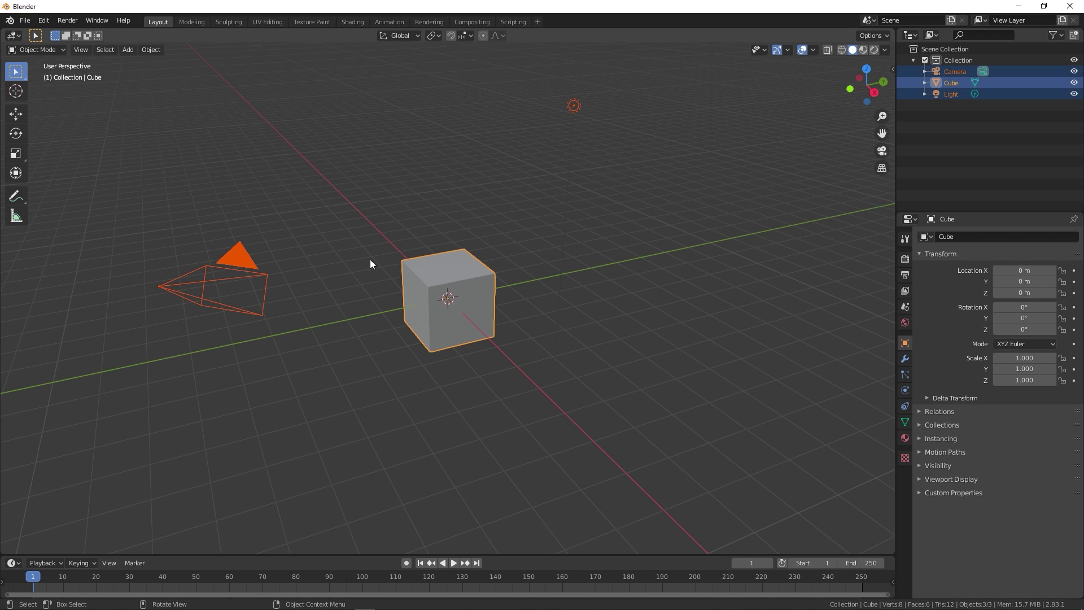
{"action": "key", "text": "x"}
{"action": "left_click", "coordinate": [370, 259]}
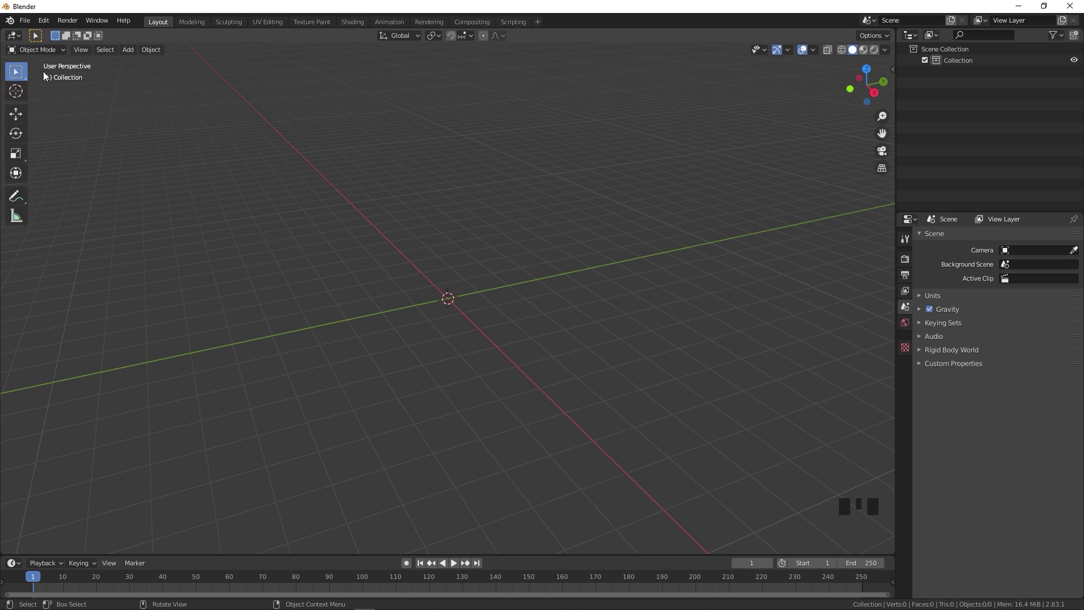
- Import Ch36_nonPBR.fbx as an FBX and view the T-posed character
{"action": "left_click", "coordinate": [25, 21]}
{"action": "mouse_move", "coordinate": [53, 174]}
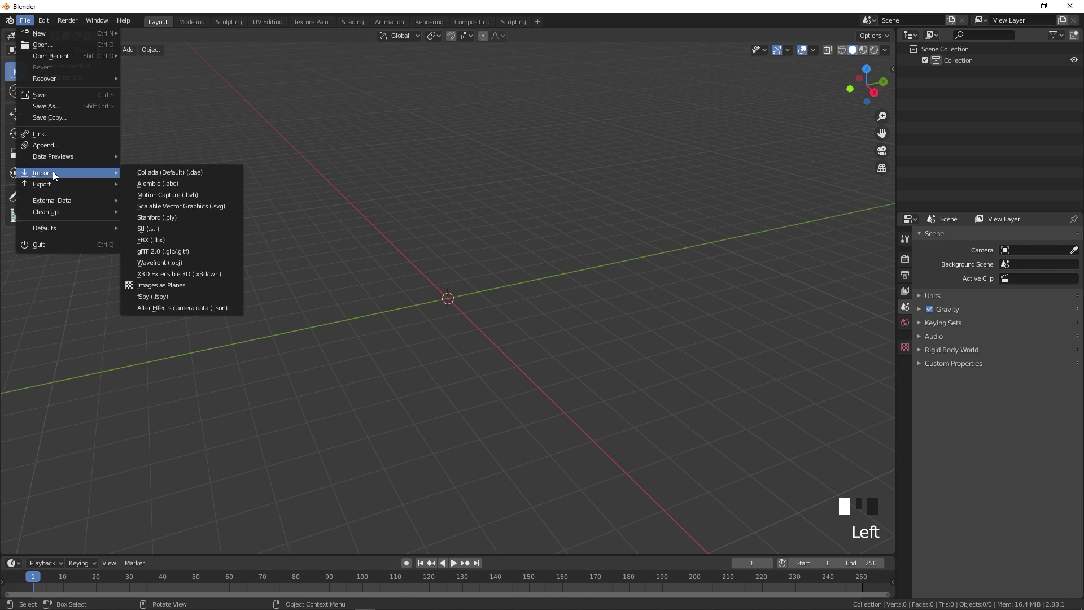
{"action": "left_click", "coordinate": [148, 242]}
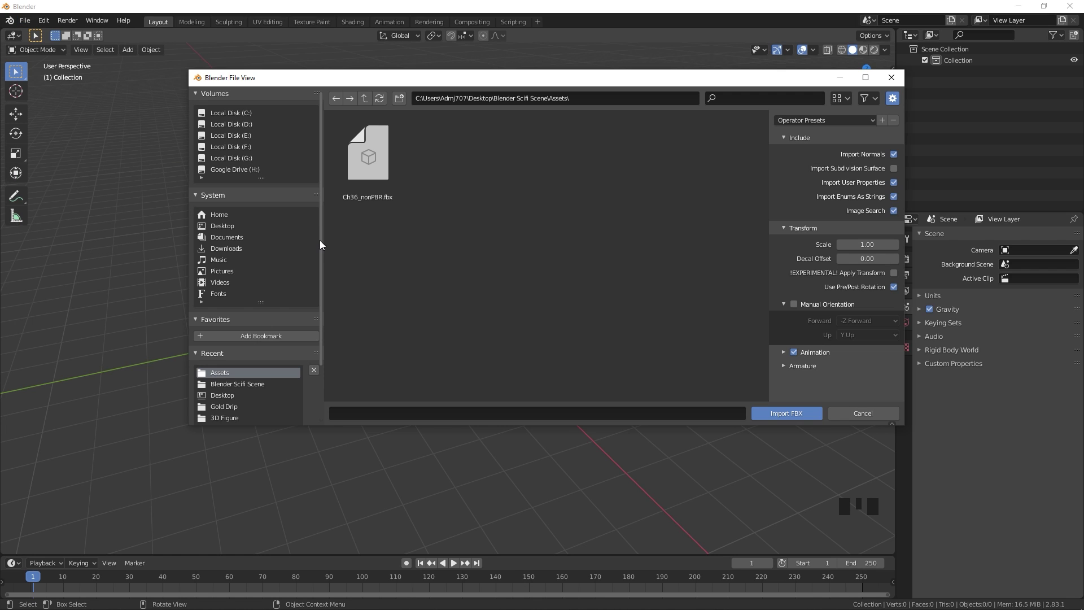
{"action": "left_click", "coordinate": [372, 157]}
{"action": "left_click", "coordinate": [787, 412]}
{"action": "middle_click_drag", "start_coordinate": [441, 364], "coordinate": [522, 310]}
{"action": "scroll", "coordinate": [469, 300], "scroll_direction": "up", "scroll_amount": 5}
{"action": "scroll", "coordinate": [540, 327], "scroll_direction": "down", "scroll_amount": 6}
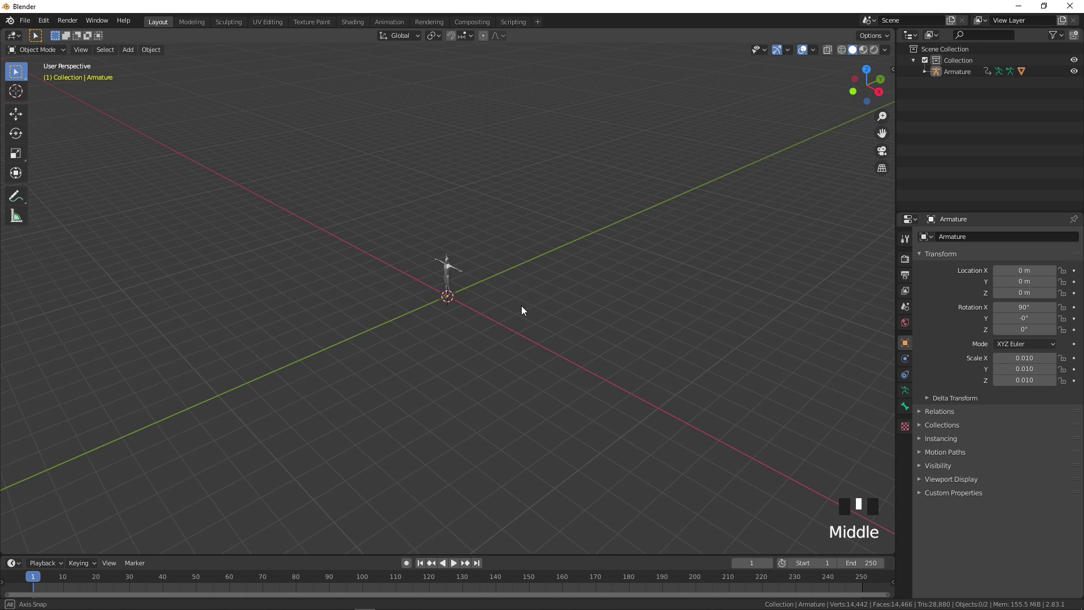
{"action": "left_click", "coordinate": [44, 21]}
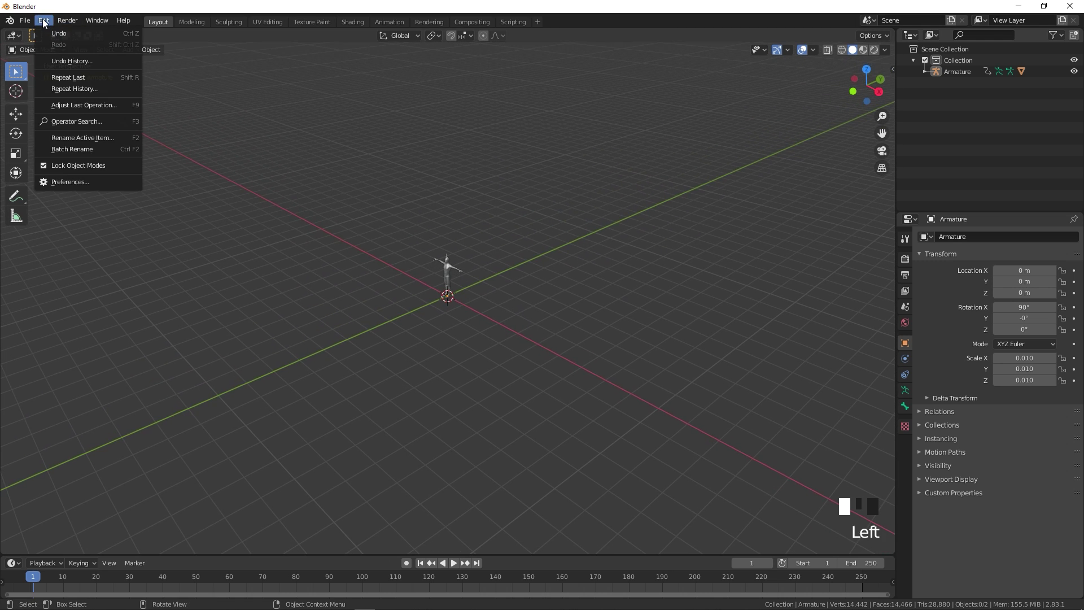
{"action": "left_click", "coordinate": [73, 182]}
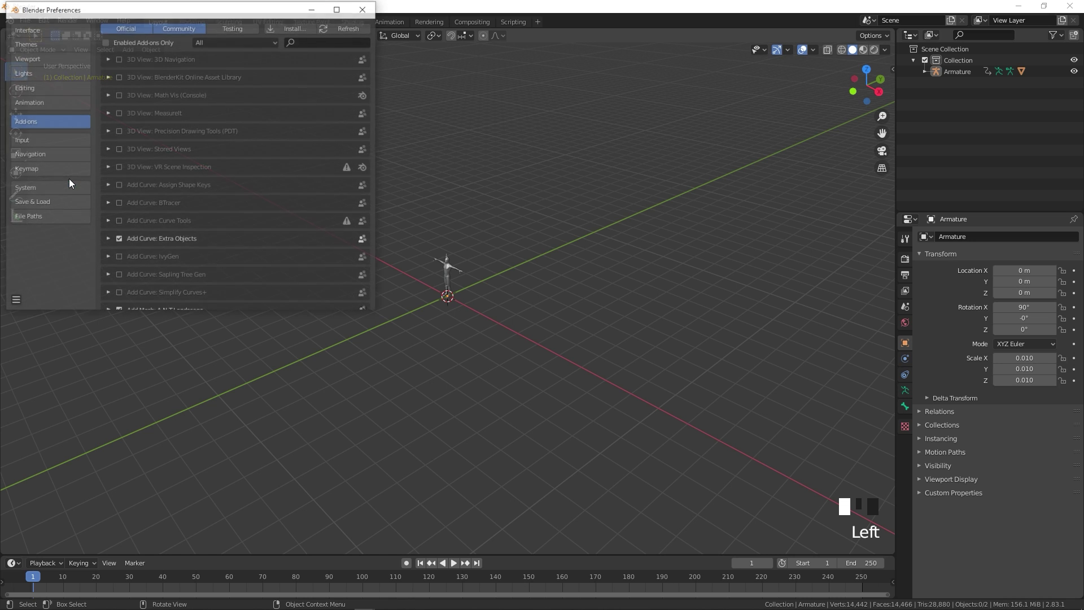
{"action": "left_click", "coordinate": [327, 39]}
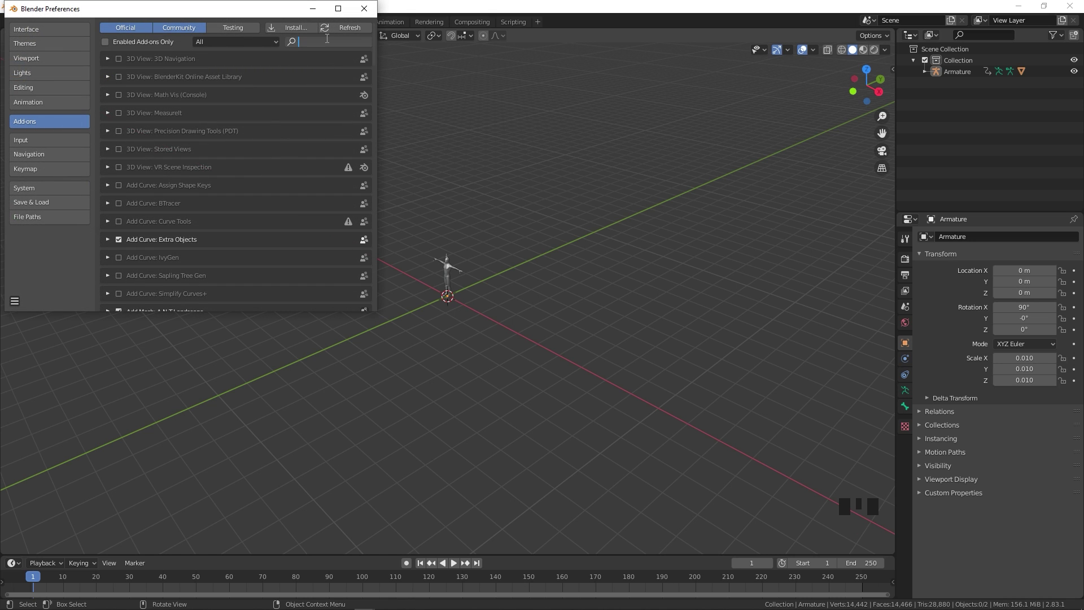
{"action": "type", "text": "land"}
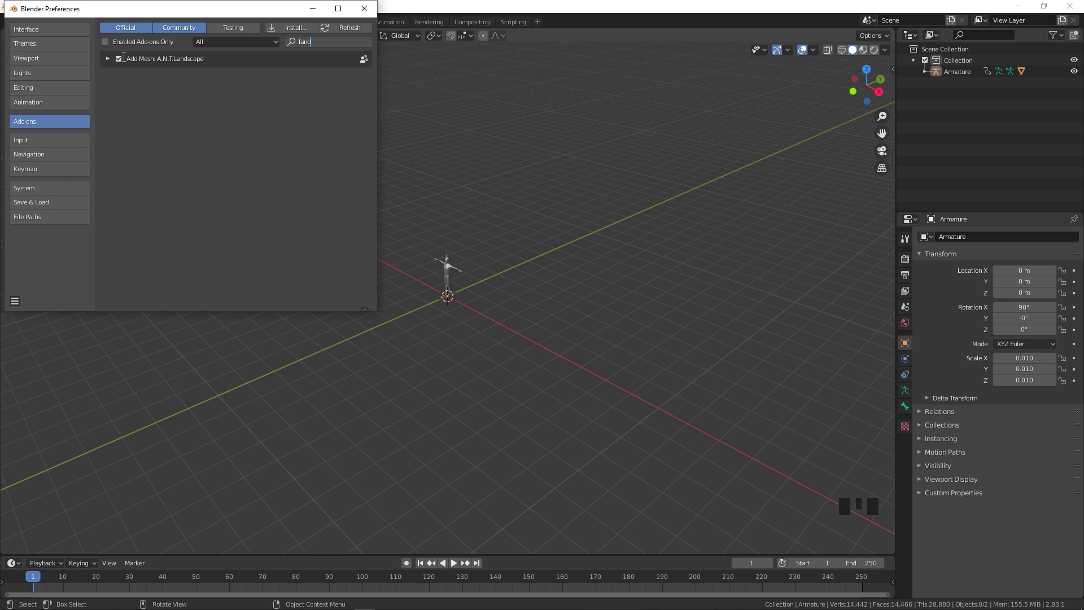
{"action": "left_click", "coordinate": [365, 9]}
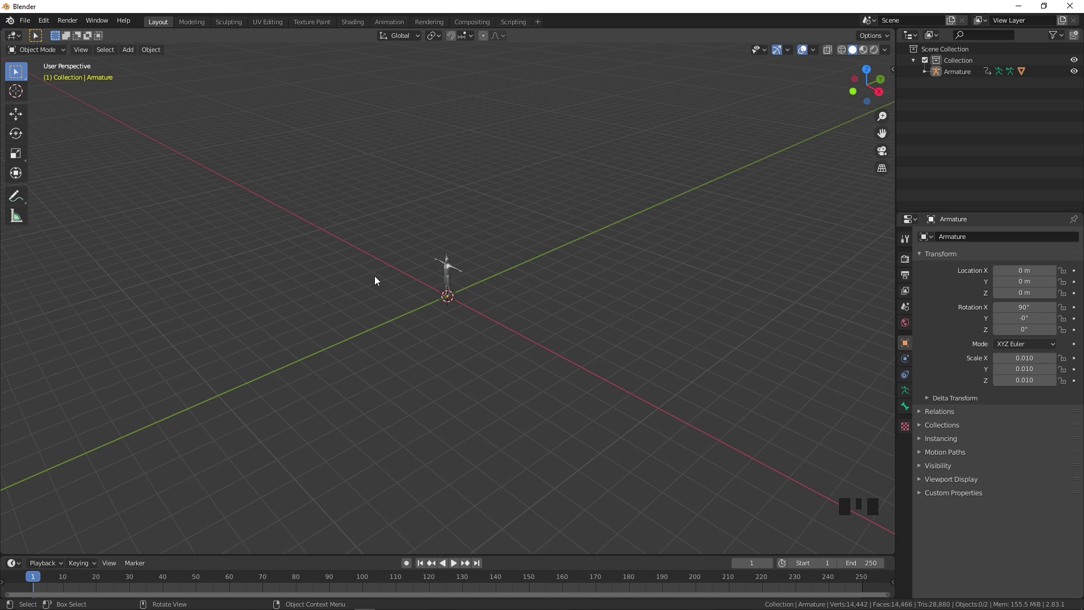
- Add a Landscape mesh beneath the character
{"action": "key", "text": "shift+a"}
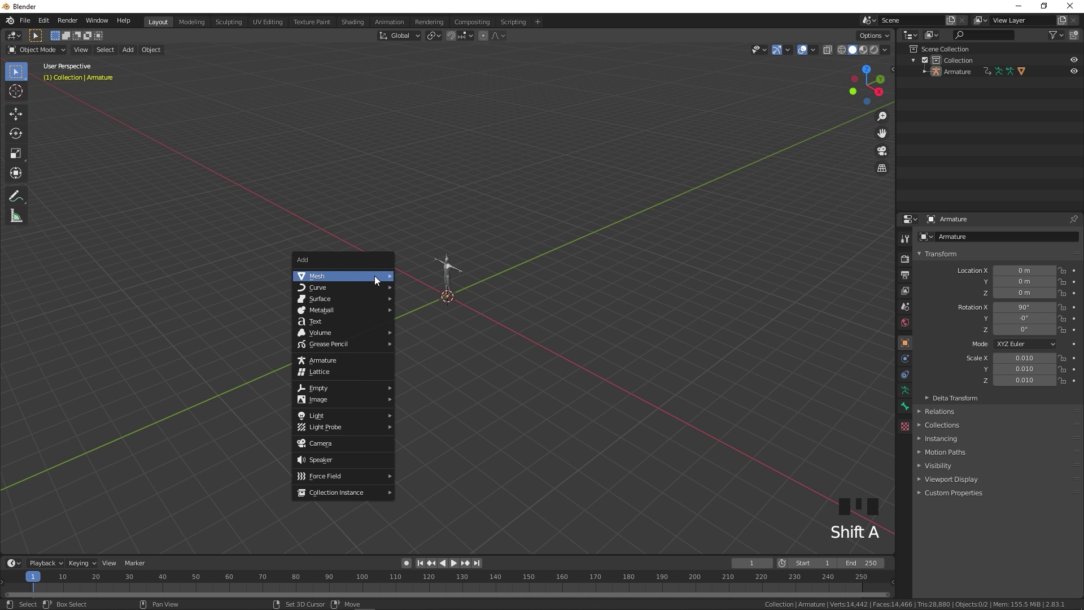
{"action": "mouse_move", "coordinate": [374, 276]}
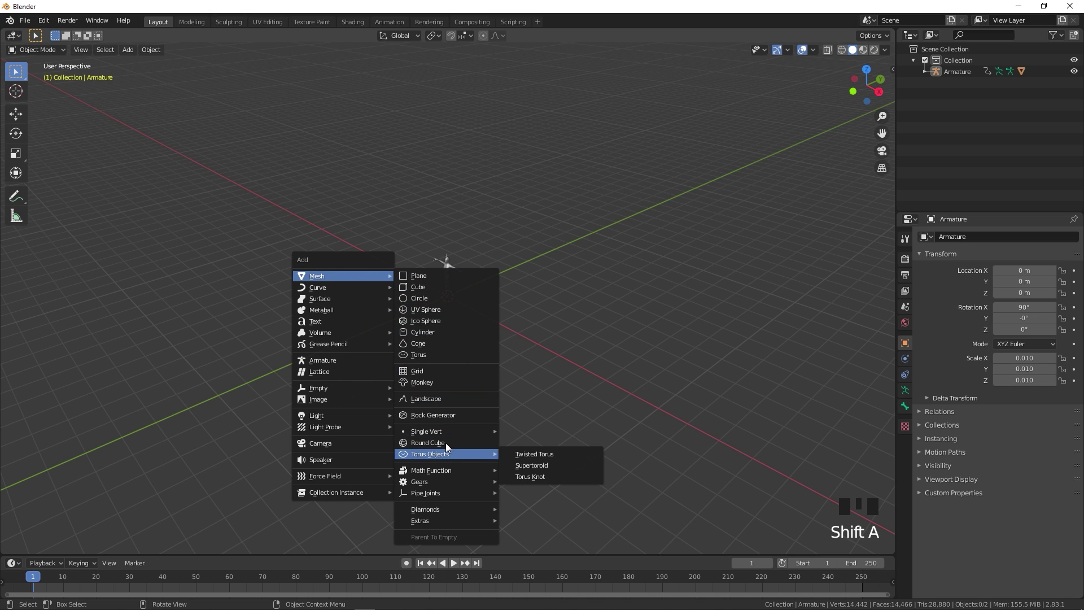
{"action": "left_click", "coordinate": [438, 398]}
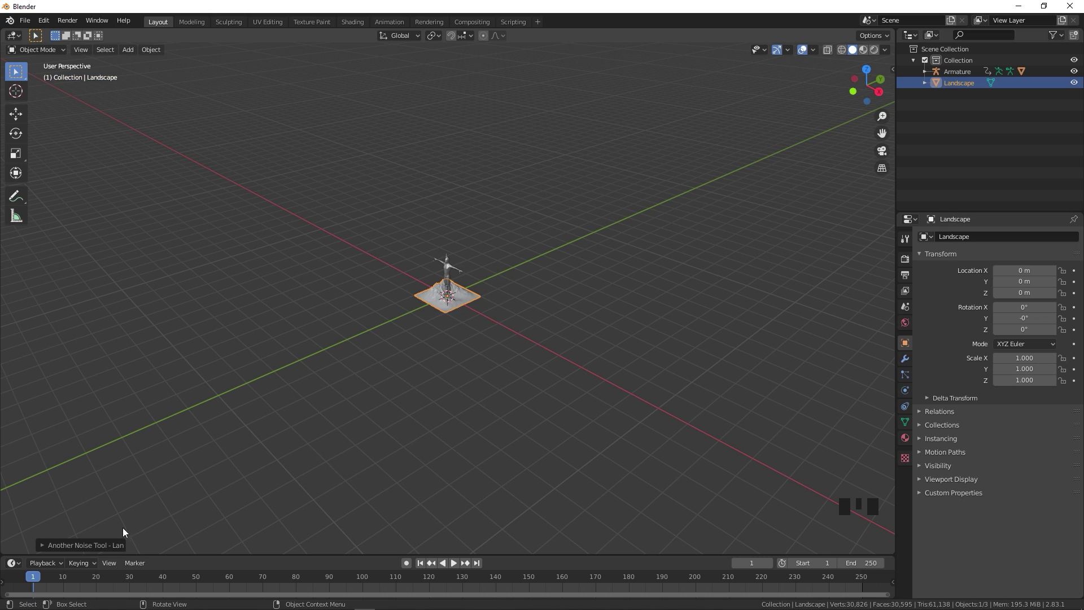
- Apply the Canyon operator preset to the landscape terrain
{"action": "left_click", "coordinate": [42, 544]}
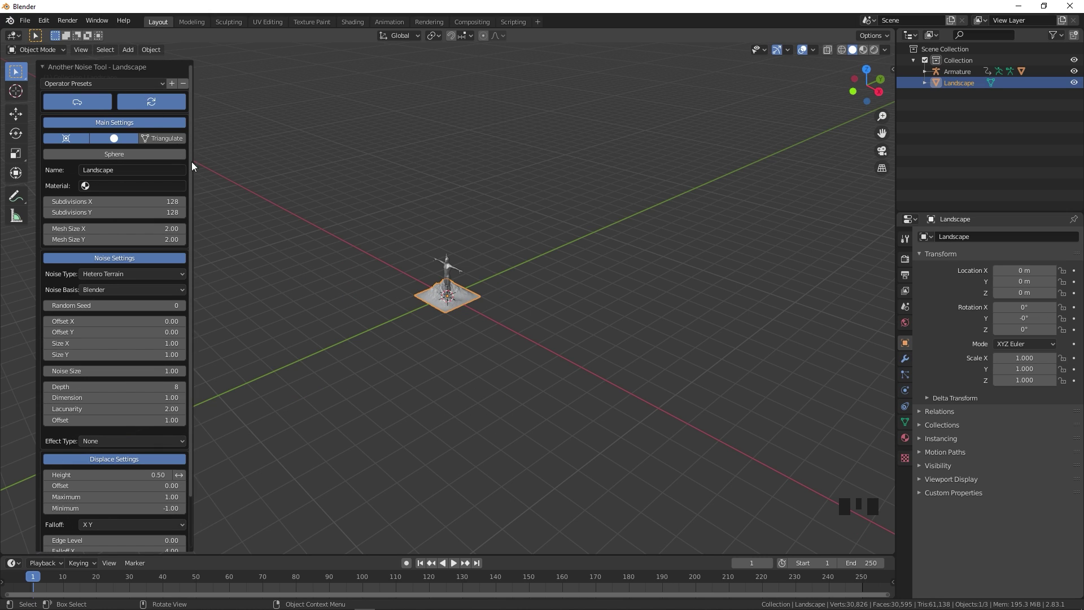
{"action": "left_click", "coordinate": [141, 83]}
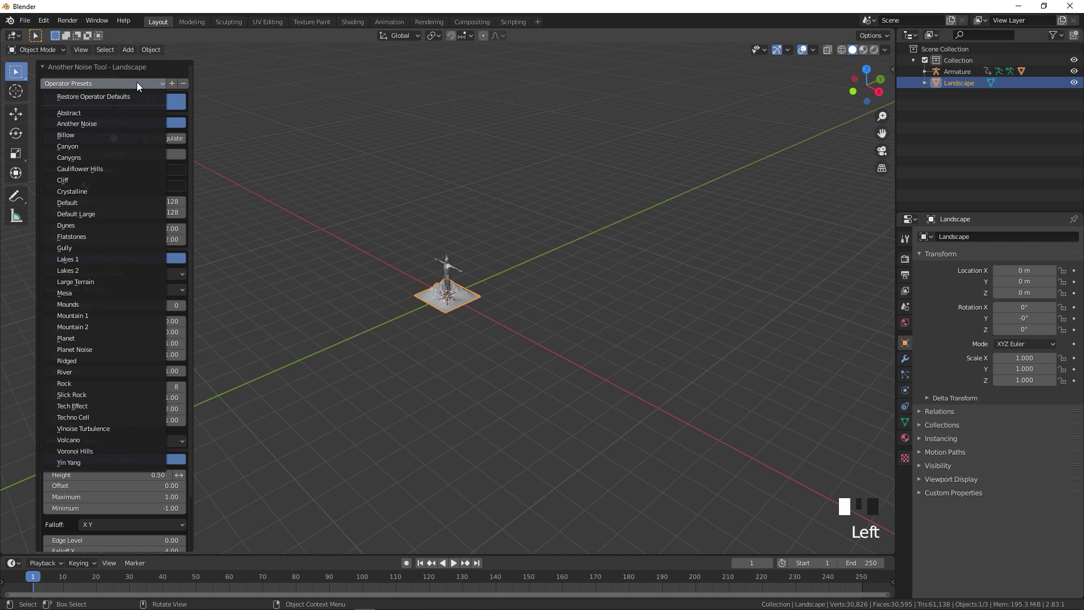
{"action": "left_click", "coordinate": [80, 147]}
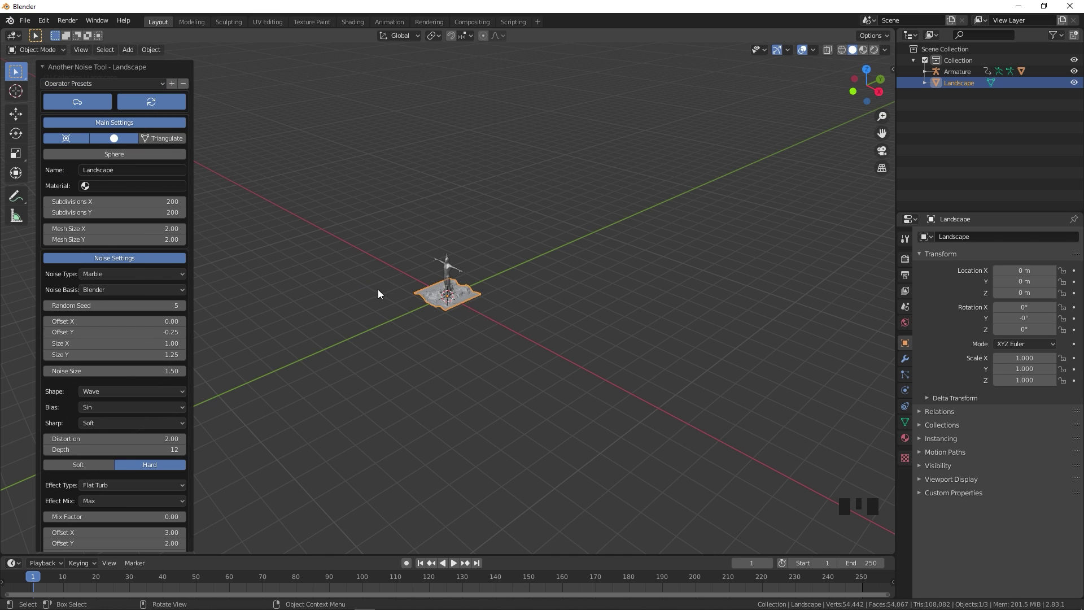
{"action": "middle_click_drag", "start_coordinate": [449, 330], "coordinate": [475, 329]}
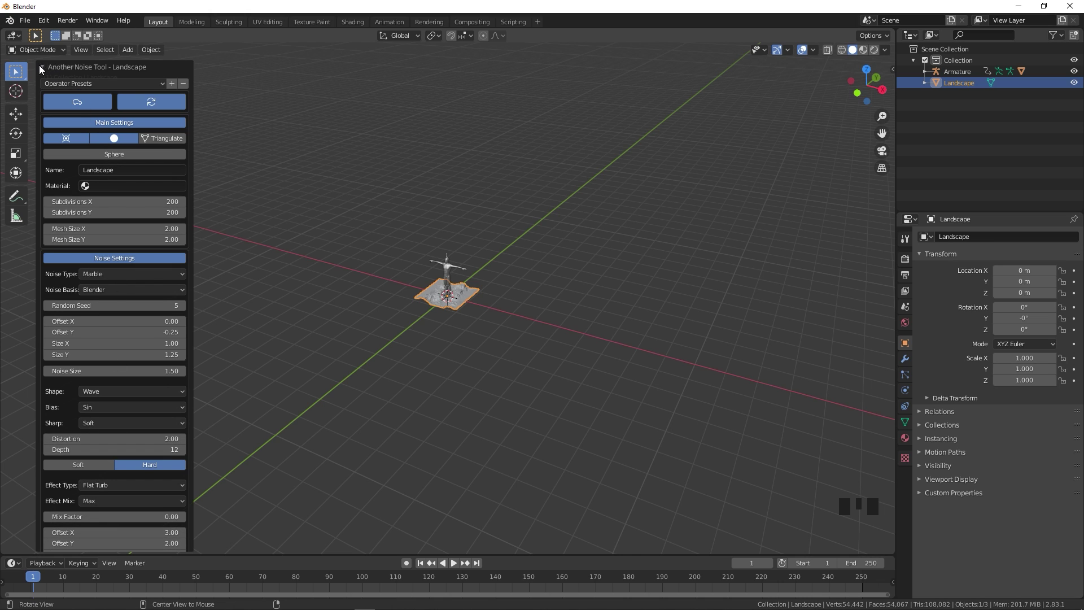
{"action": "left_click", "coordinate": [358, 256]}
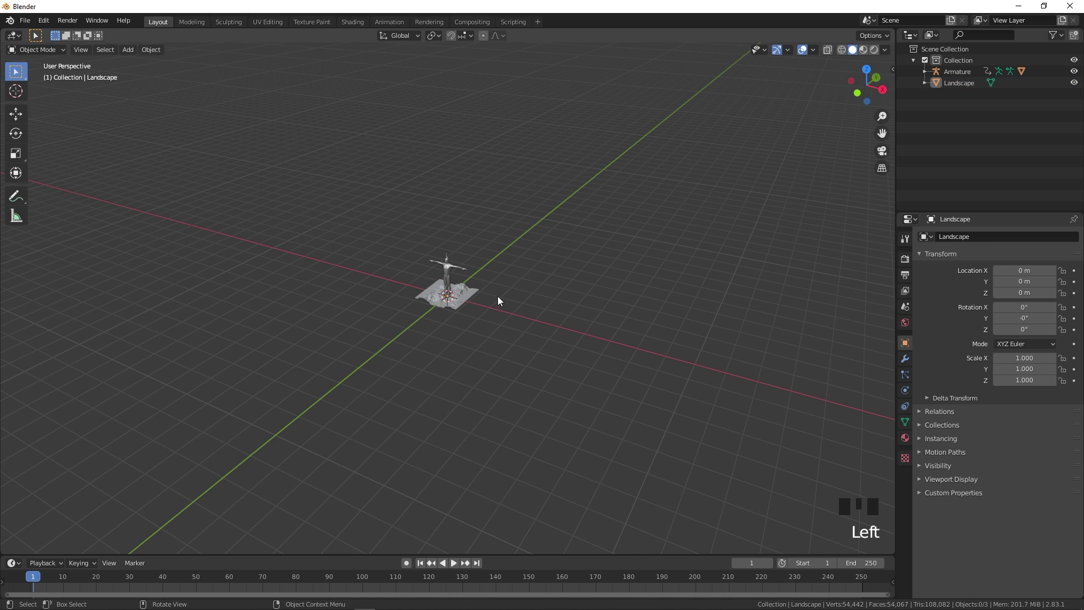
{"action": "left_click", "coordinate": [463, 294]}
{"action": "middle_click_drag", "start_coordinate": [446, 314], "coordinate": [435, 350]}
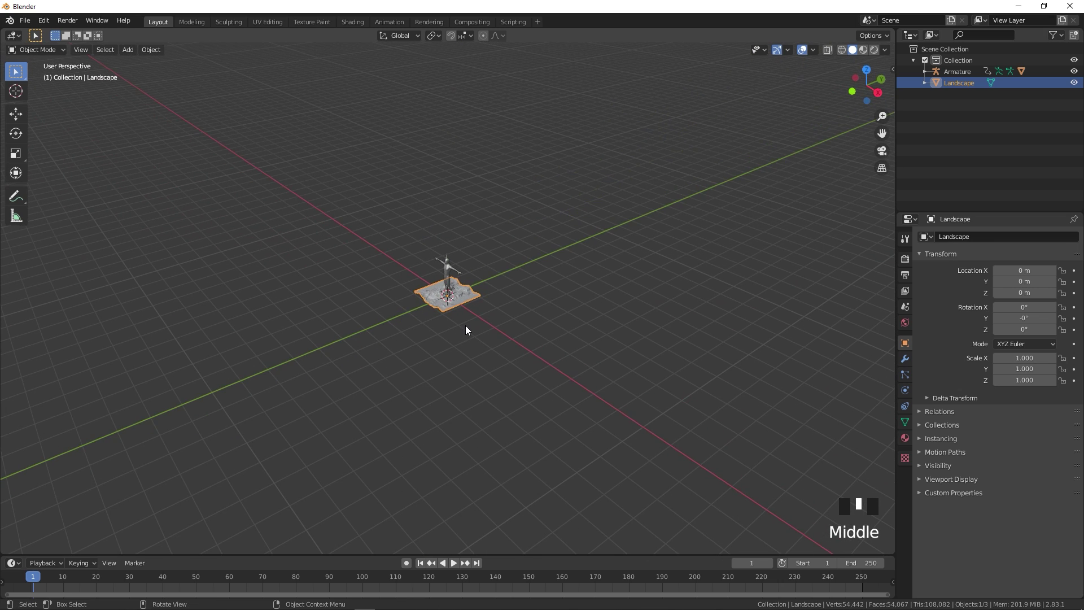
- Scale the landscape up to about 43.8
{"action": "key", "text": "s"}
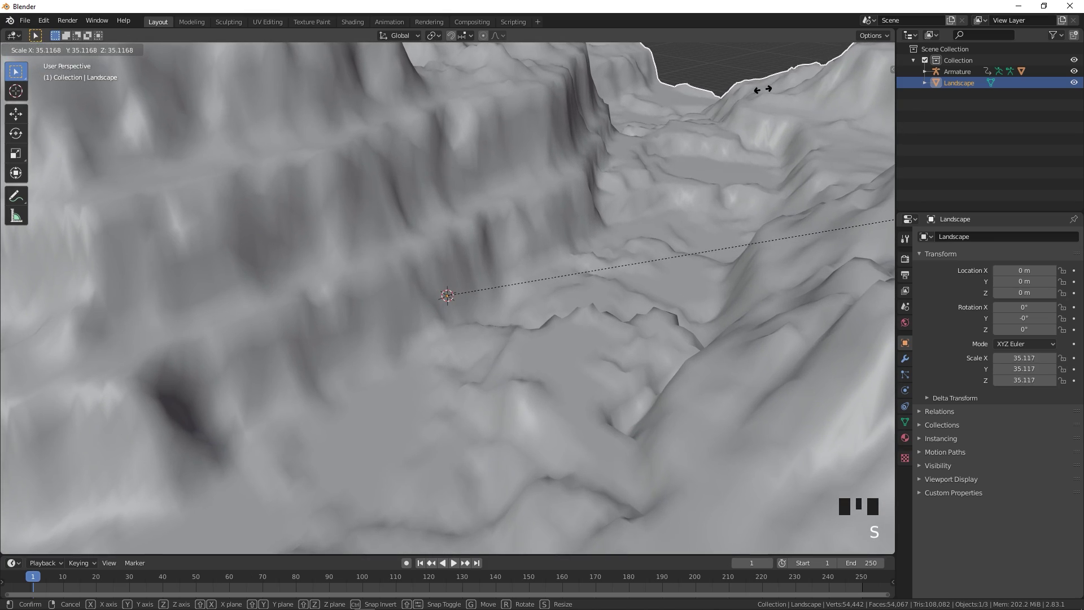
{"action": "left_click", "coordinate": [765, 85]}
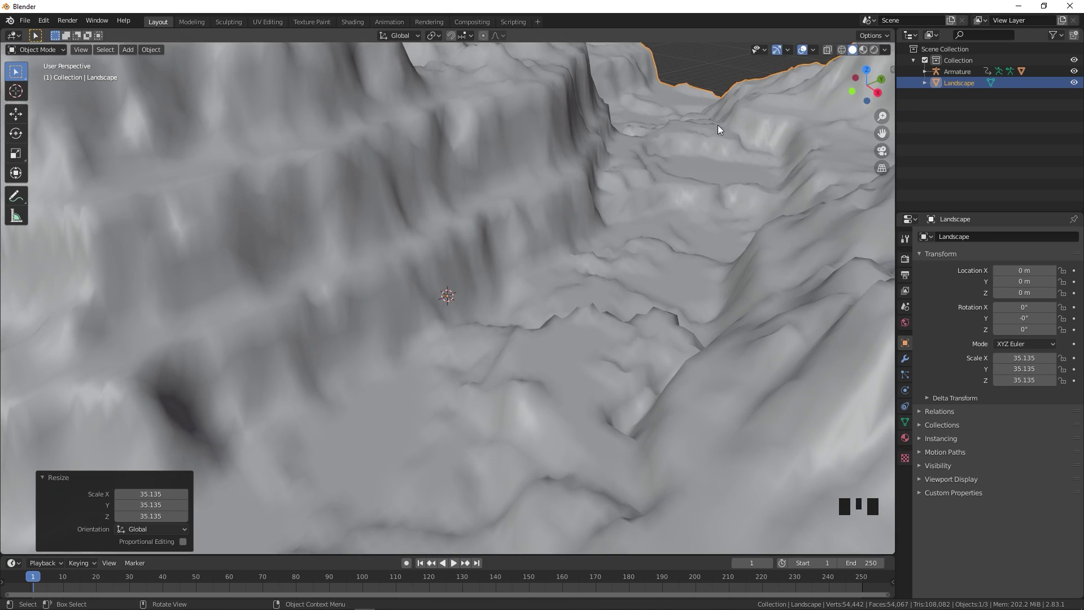
{"action": "scroll", "coordinate": [552, 215], "scroll_direction": "down", "scroll_amount": 7}
{"action": "middle_click_drag", "start_coordinate": [552, 216], "coordinate": [417, 285]}
{"action": "left_click", "coordinate": [504, 269]}
{"action": "key", "text": "s"}
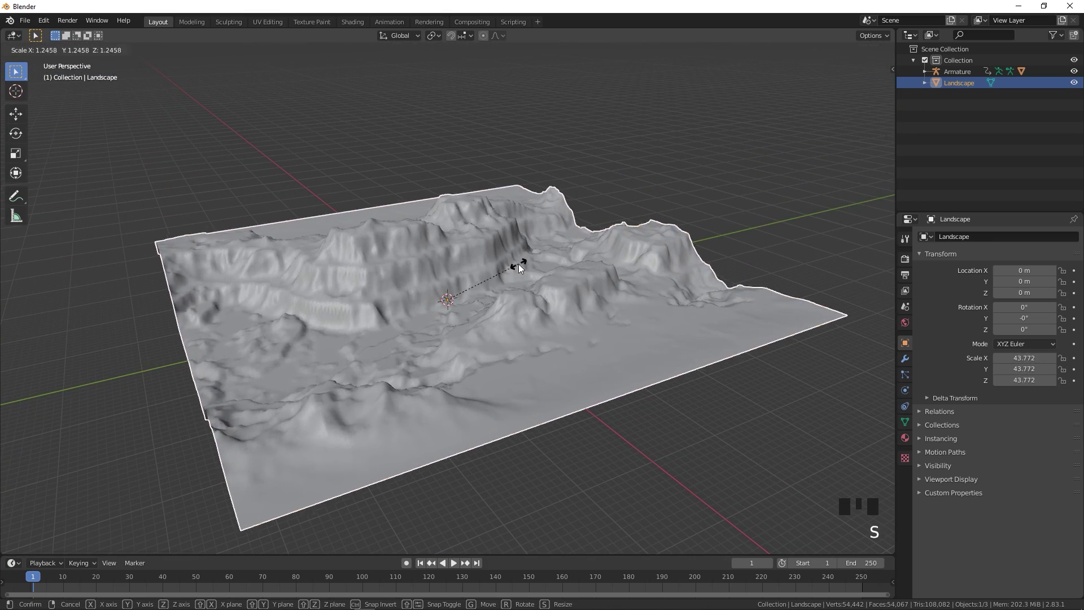
{"action": "left_click", "coordinate": [507, 272]}
{"action": "middle_click_drag", "start_coordinate": [507, 277], "coordinate": [474, 346]}
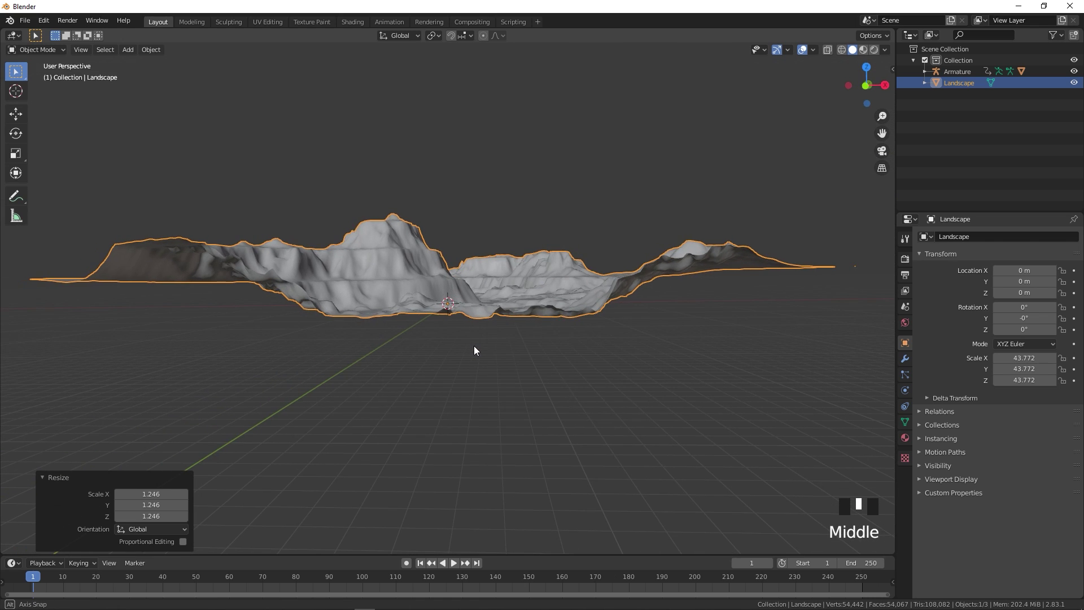
- Apply the landscape's scale so it reads 1.000
{"action": "key", "text": "ctrl+a"}
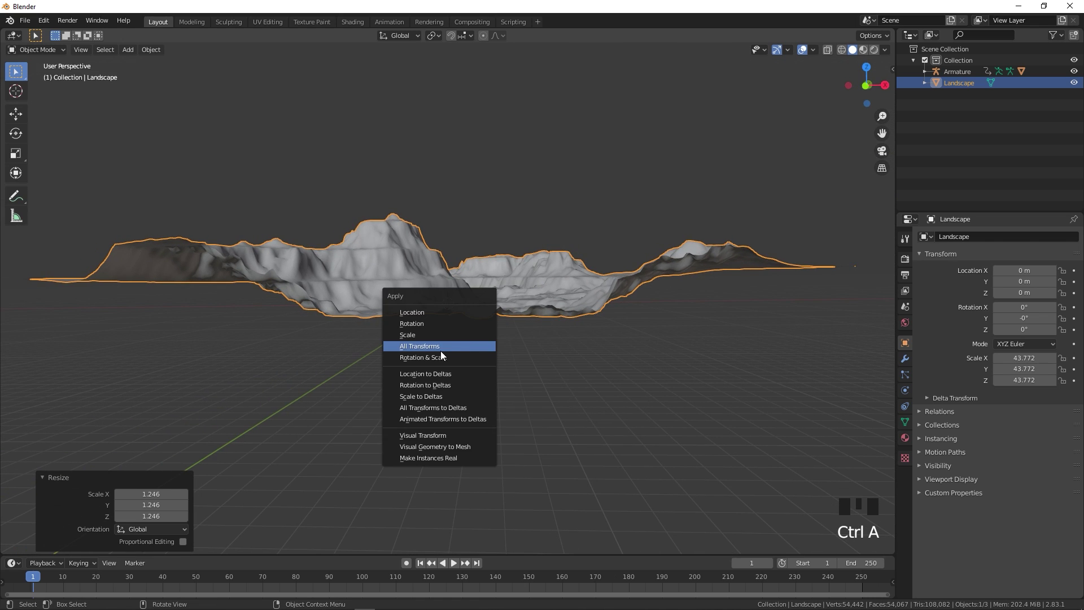
{"action": "left_click", "coordinate": [432, 338]}
{"action": "middle_click_drag", "start_coordinate": [494, 363], "coordinate": [530, 358]}
{"action": "scroll", "coordinate": [458, 333], "scroll_direction": "up", "scroll_amount": 4}
{"action": "middle_click_drag", "start_coordinate": [457, 334], "coordinate": [478, 351]}
{"action": "scroll", "coordinate": [472, 338], "scroll_direction": "up", "scroll_amount": 7}
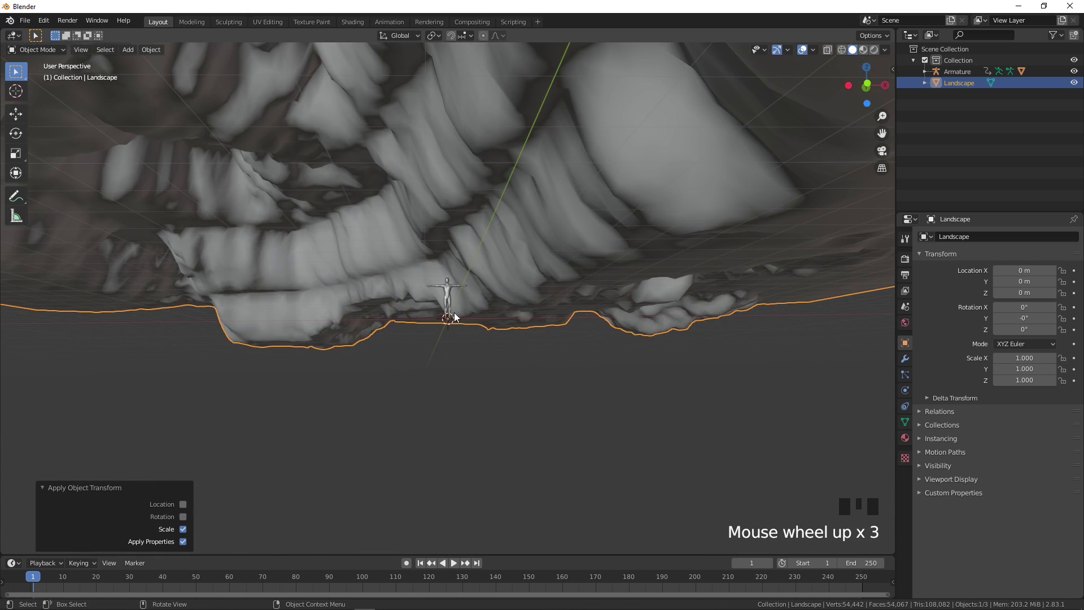
- Raise the armature along Z to 11.671 m above the terrain
{"action": "left_click", "coordinate": [445, 242]}
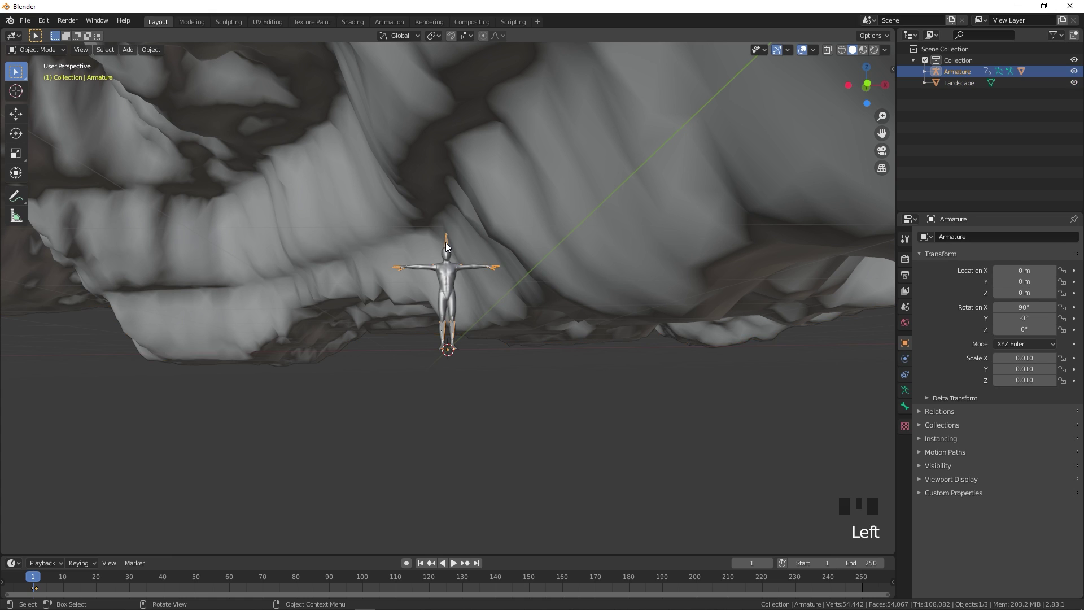
{"action": "key", "text": "g"}
{"action": "key", "text": "z"}
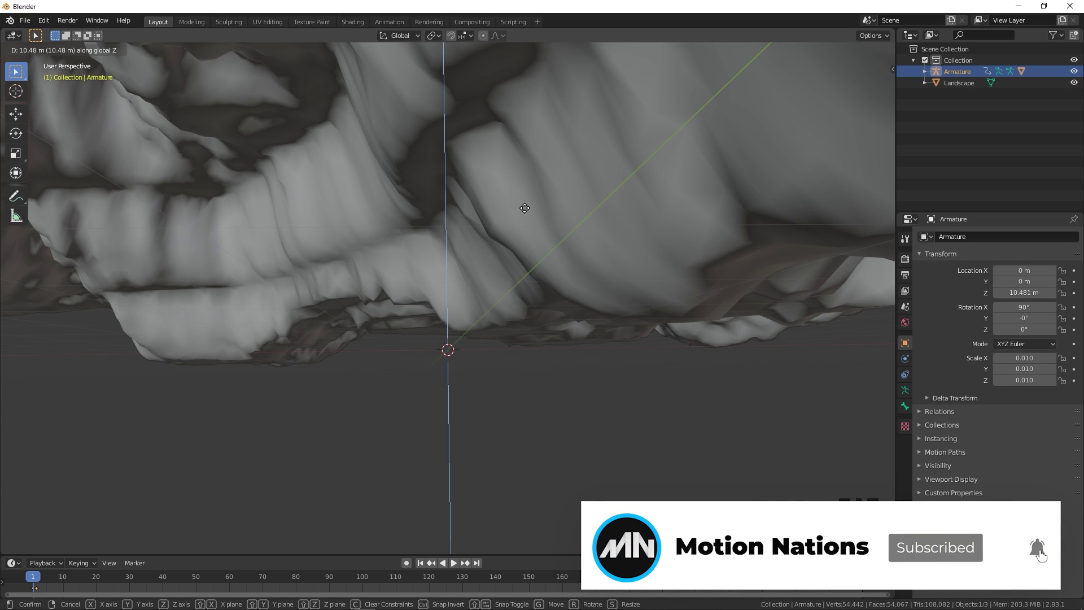
{"action": "left_click", "coordinate": [527, 222]}
{"action": "middle_click_drag", "start_coordinate": [518, 378], "coordinate": [448, 394]}
{"action": "middle_click_drag", "start_coordinate": [206, 266], "coordinate": [228, 225], "text": "shift"}
{"action": "scroll", "coordinate": [259, 271], "scroll_direction": "down", "scroll_amount": 4}
{"action": "middle_click_drag", "start_coordinate": [417, 429], "coordinate": [385, 434]}
{"action": "scroll", "coordinate": [479, 388], "scroll_direction": "up", "scroll_amount": 2}
- Move the armature across the terrain into the canyon using top views
{"action": "key", "text": "g"}
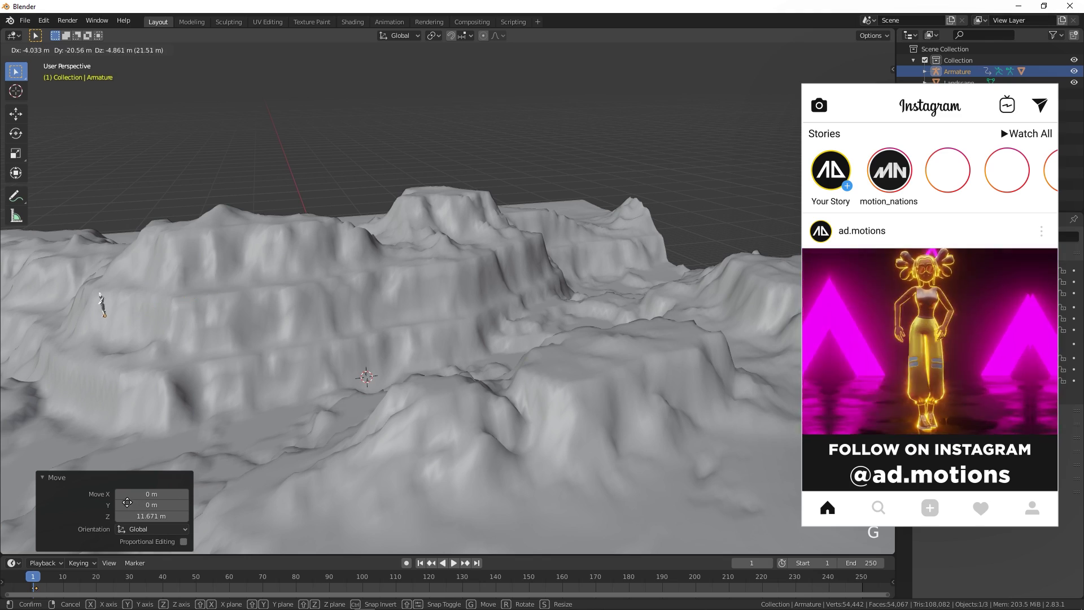
{"action": "left_click", "coordinate": [129, 501]}
{"action": "middle_click_drag", "start_coordinate": [242, 379], "coordinate": [413, 350]}
{"action": "key", "text": "KP_7"}
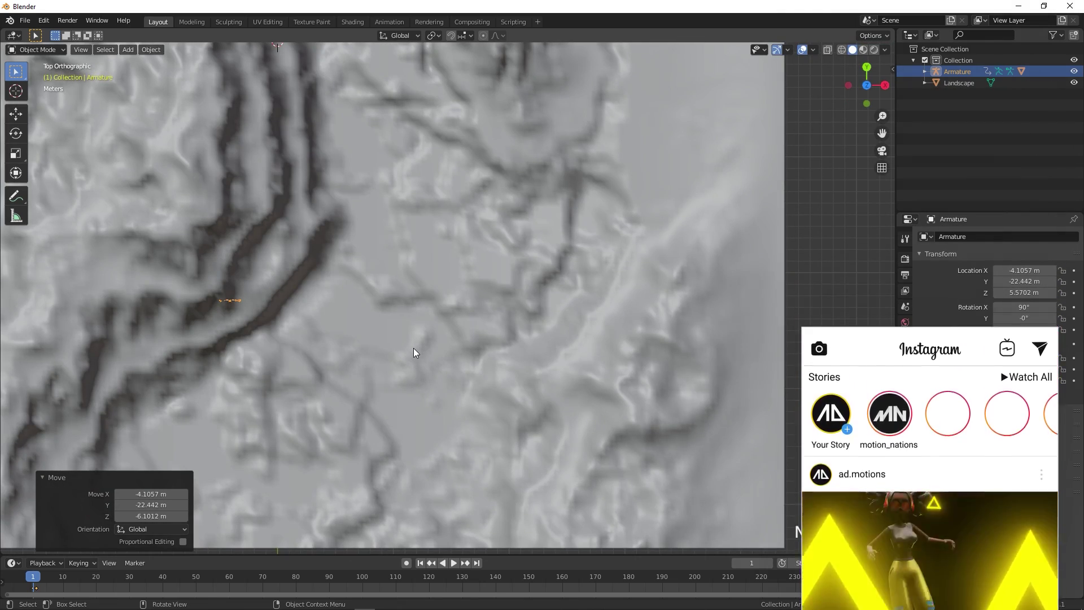
{"action": "key", "text": "g"}
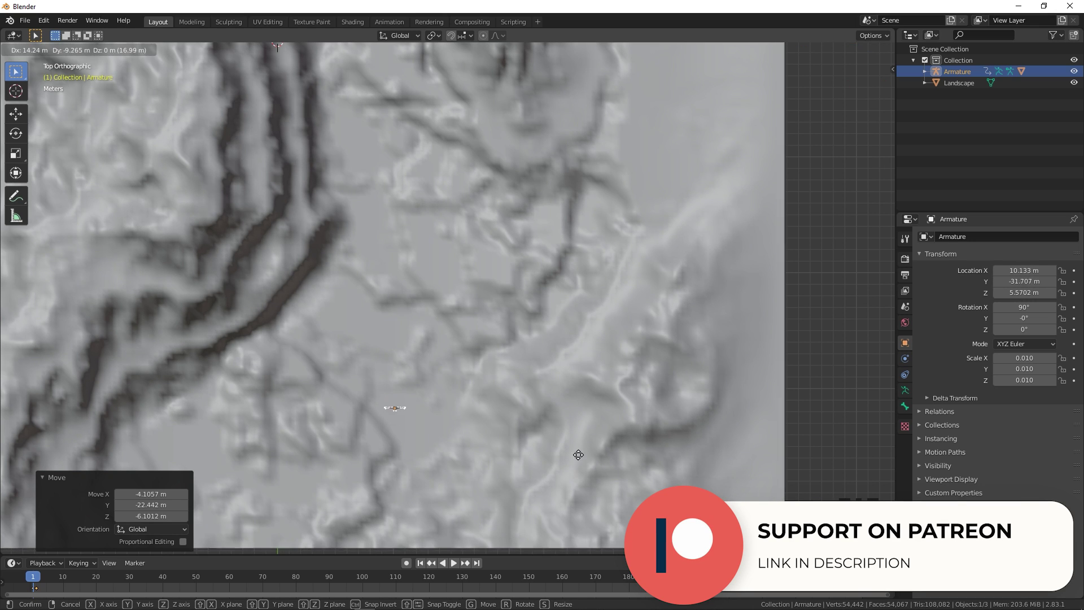
{"action": "left_click", "coordinate": [610, 470]}
{"action": "middle_click_drag", "start_coordinate": [622, 486], "coordinate": [517, 386]}
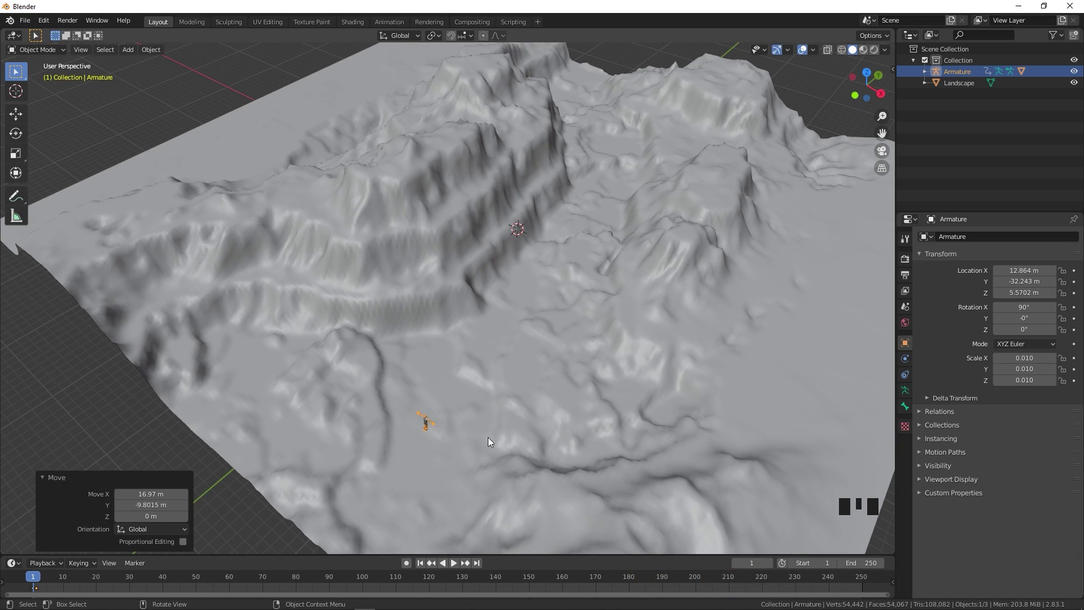
{"action": "key", "text": "KP_7"}
{"action": "key", "text": "g"}
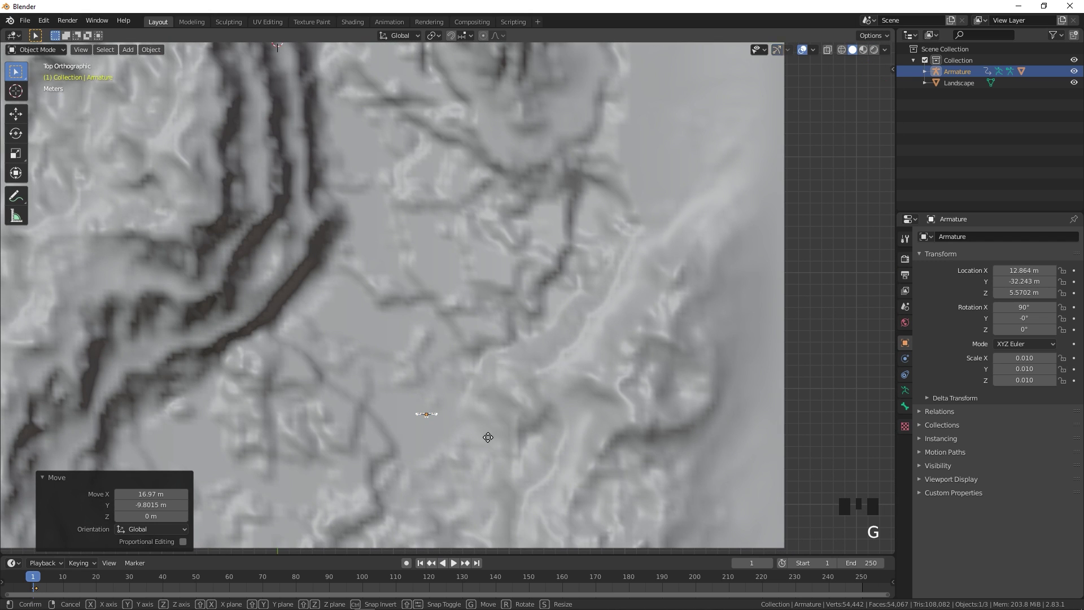
{"action": "left_click", "coordinate": [465, 306]}
{"action": "middle_click_drag", "start_coordinate": [467, 307], "coordinate": [502, 227]}
- Lower the figure onto the canyon floor, then raise it slightly along Z
{"action": "key", "text": "g"}
{"action": "key", "text": "z"}
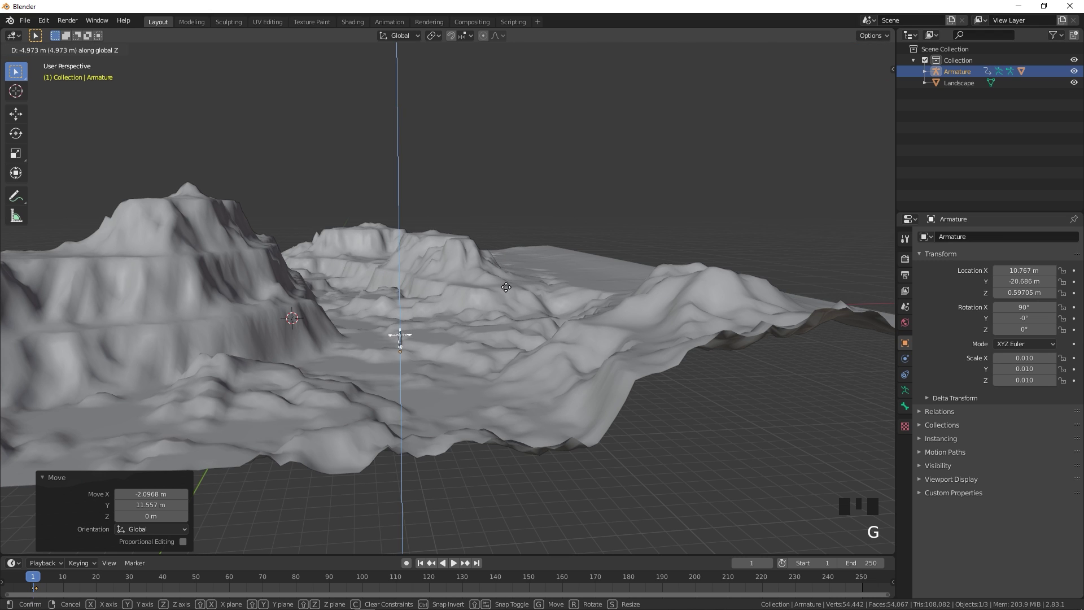
{"action": "left_click", "coordinate": [506, 287]}
{"action": "scroll", "coordinate": [479, 313], "scroll_direction": "up", "scroll_amount": 5}
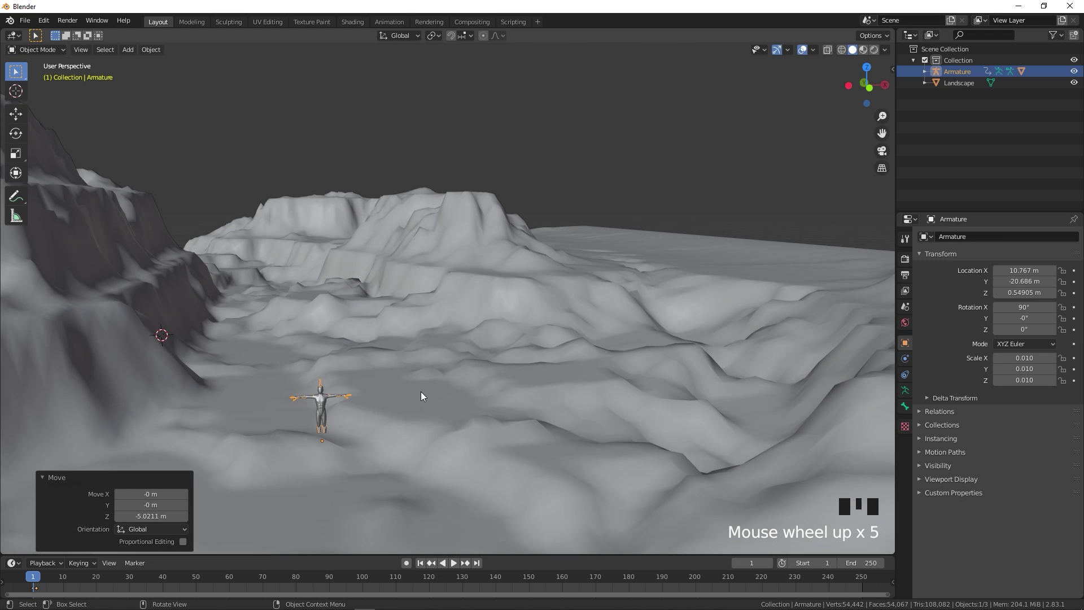
{"action": "key", "text": "KP_Decimal"}
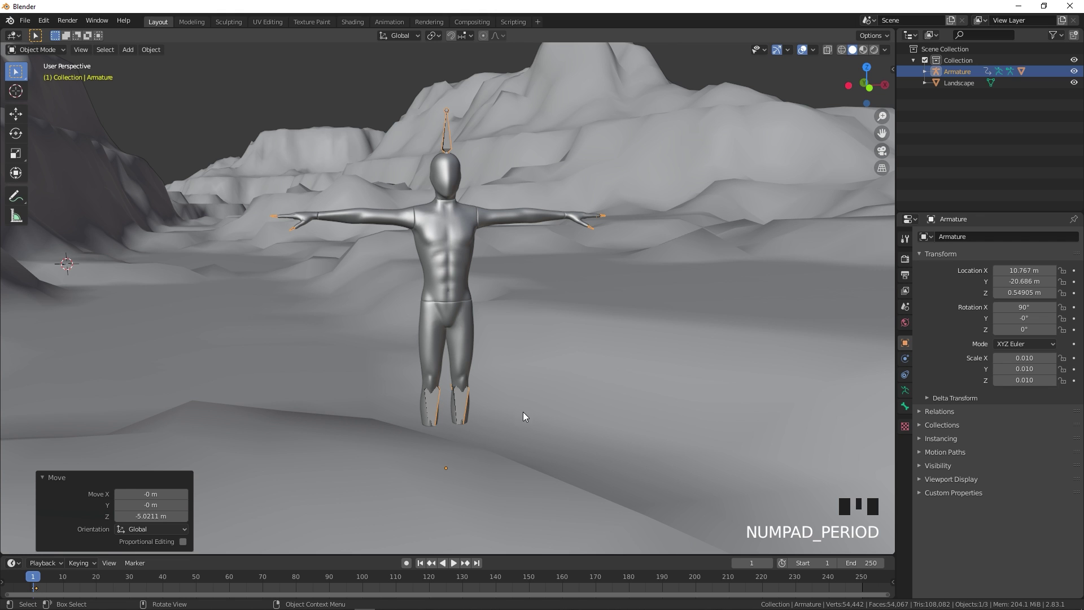
{"action": "middle_click_drag", "start_coordinate": [599, 360], "coordinate": [489, 436]}
{"action": "scroll", "coordinate": [555, 371], "scroll_direction": "down", "scroll_amount": 2, "text": "alt"}
{"action": "scroll", "coordinate": [555, 373], "scroll_direction": "down", "scroll_amount": 2}
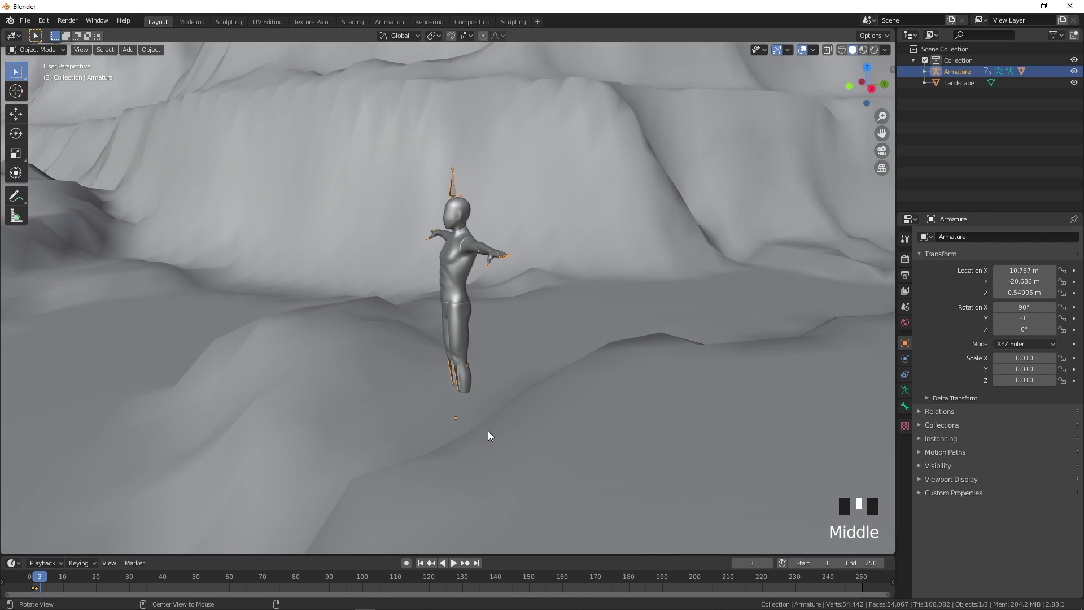
{"action": "key", "text": "g"}
{"action": "key", "text": "z"}
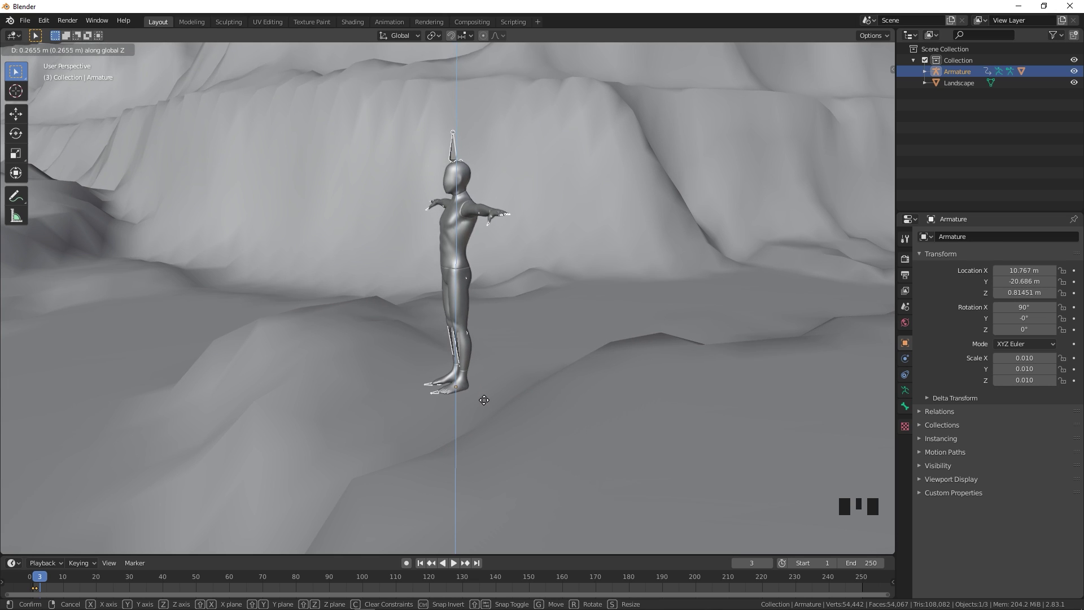
{"action": "left_click", "coordinate": [485, 402]}
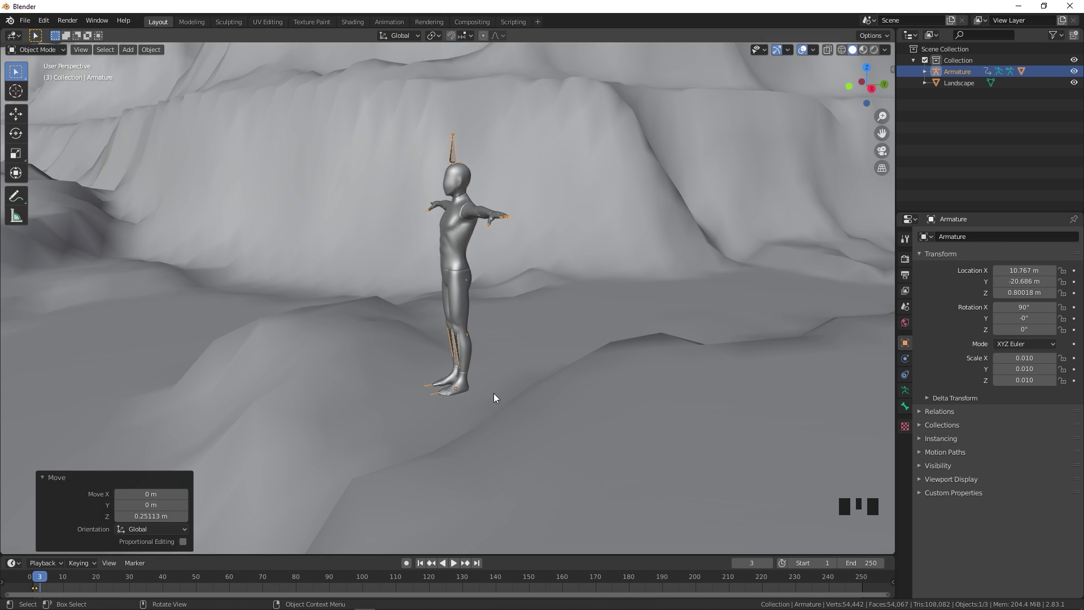
- Rotate the figure 176° around the Z axis
{"action": "key", "text": "r"}
{"action": "key", "text": "z"}
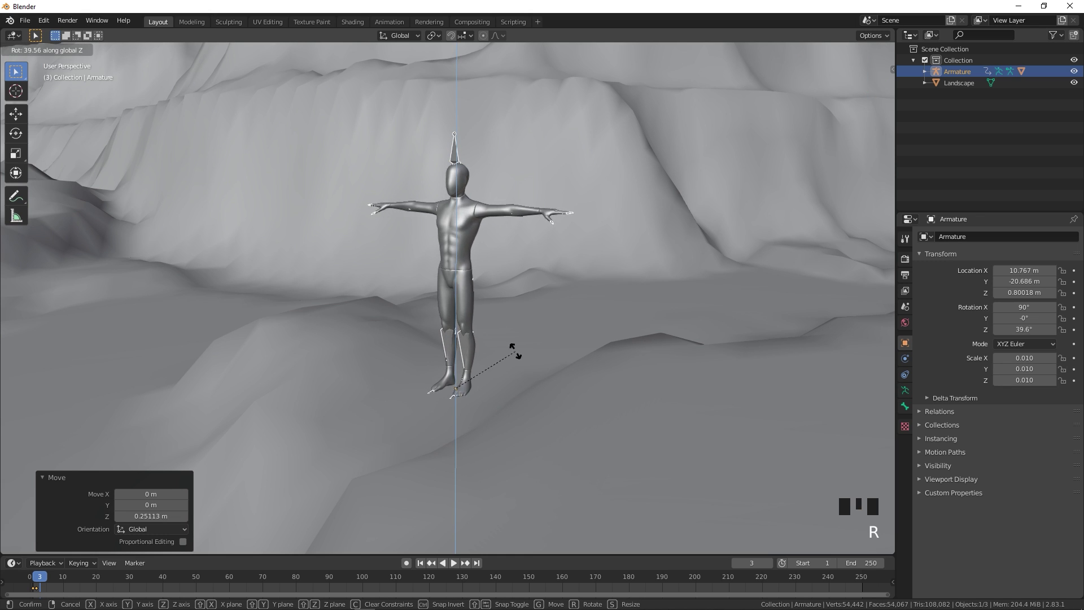
{"action": "left_click", "coordinate": [208, 339]}
{"action": "middle_click_drag", "start_coordinate": [407, 357], "coordinate": [458, 370]}
- Shift the figure to about 10.42, -21.68, 1.09 m and deselect everything
{"action": "key", "text": "g"}
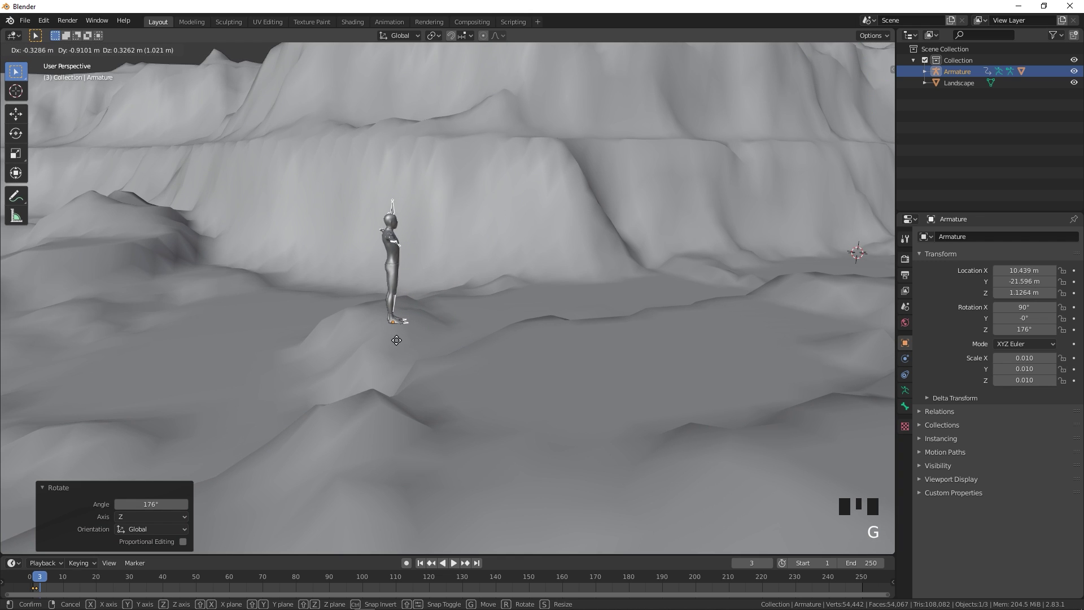
{"action": "left_click", "coordinate": [394, 342]}
{"action": "middle_click_drag", "start_coordinate": [393, 343], "coordinate": [555, 354]}
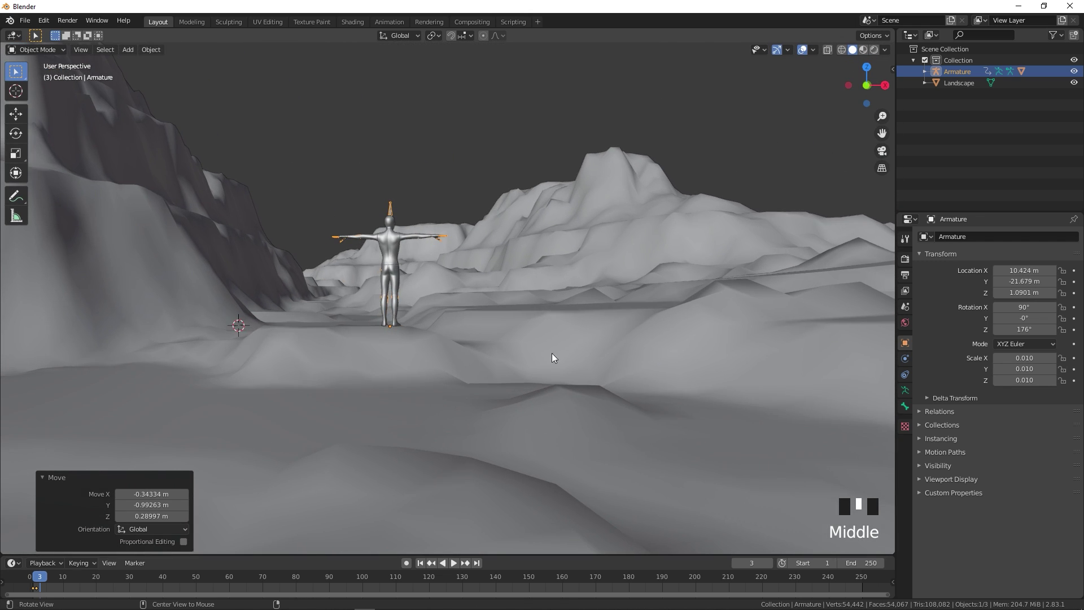
{"action": "scroll", "coordinate": [398, 326], "scroll_direction": "up", "scroll_amount": 4}
{"action": "middle_click_drag", "start_coordinate": [399, 326], "coordinate": [561, 407]}
{"action": "scroll", "coordinate": [407, 374], "scroll_direction": "down", "scroll_amount": 4}
{"action": "scroll", "coordinate": [516, 388], "scroll_direction": "down", "scroll_amount": 1}
{"action": "scroll", "coordinate": [486, 375], "scroll_direction": "down", "scroll_amount": 1}
{"action": "scroll", "coordinate": [485, 375], "scroll_direction": "up", "scroll_amount": 1}
{"action": "middle_click_drag", "start_coordinate": [489, 376], "coordinate": [490, 374]}
{"action": "left_click", "coordinate": [438, 189]}
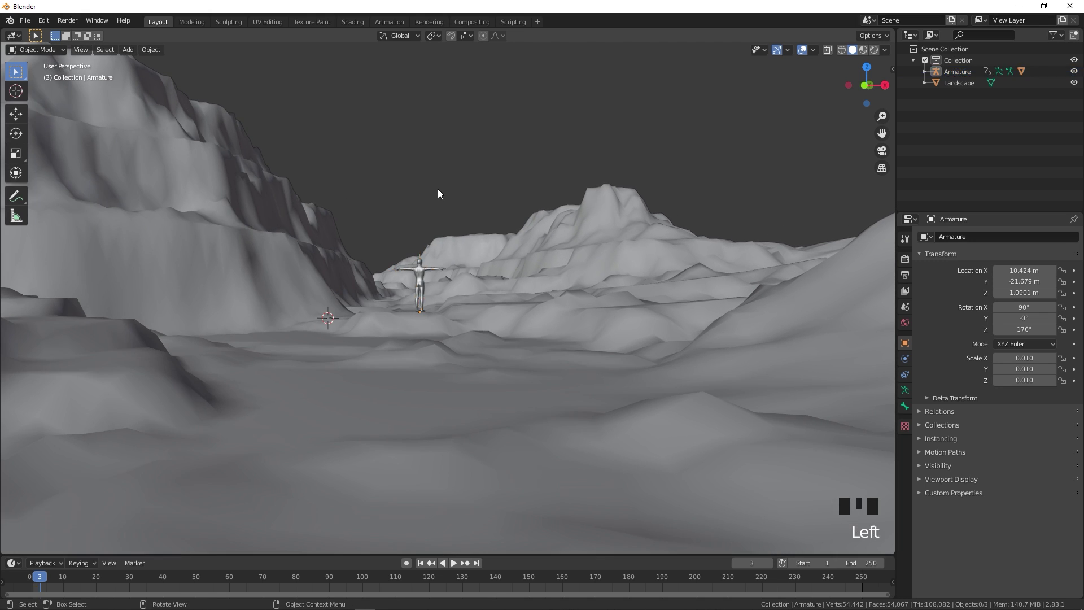
- Add a camera and align it to the current view
{"action": "key", "text": "shift+a"}
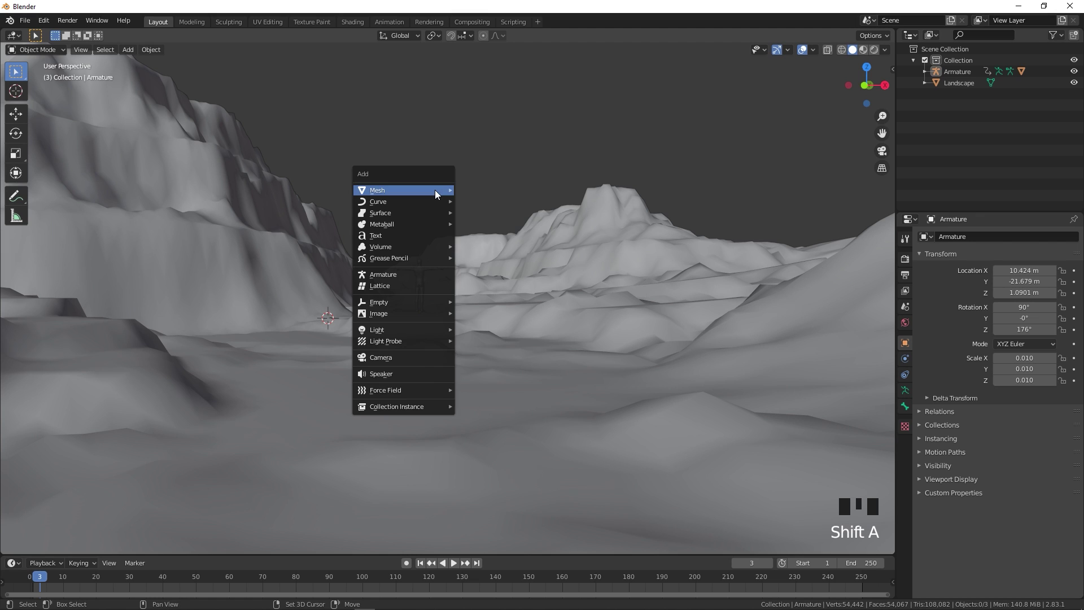
{"action": "mouse_move", "coordinate": [399, 315]}
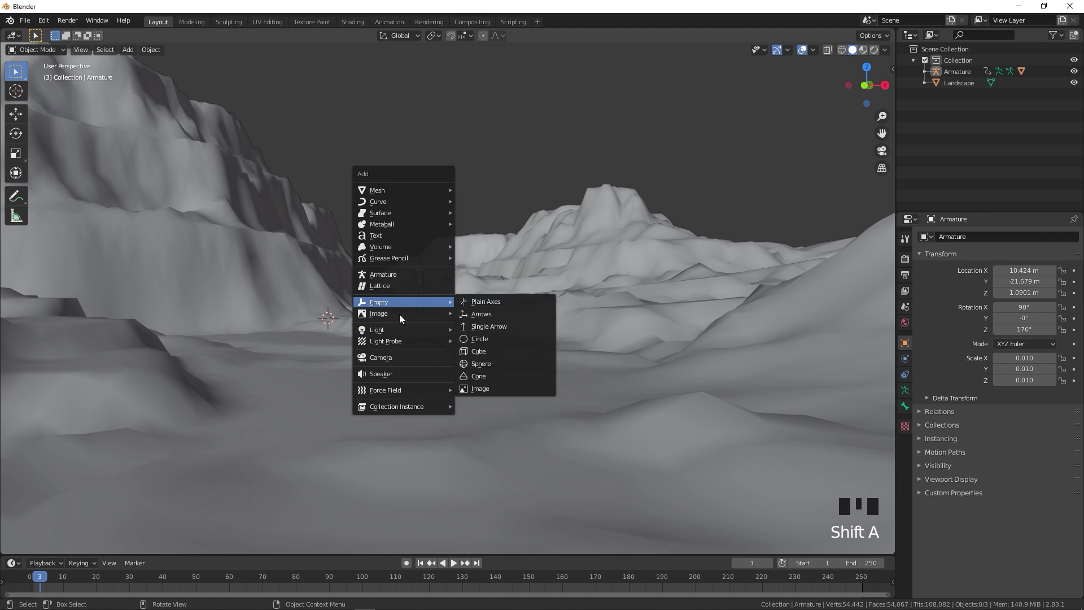
{"action": "left_click", "coordinate": [392, 357]}
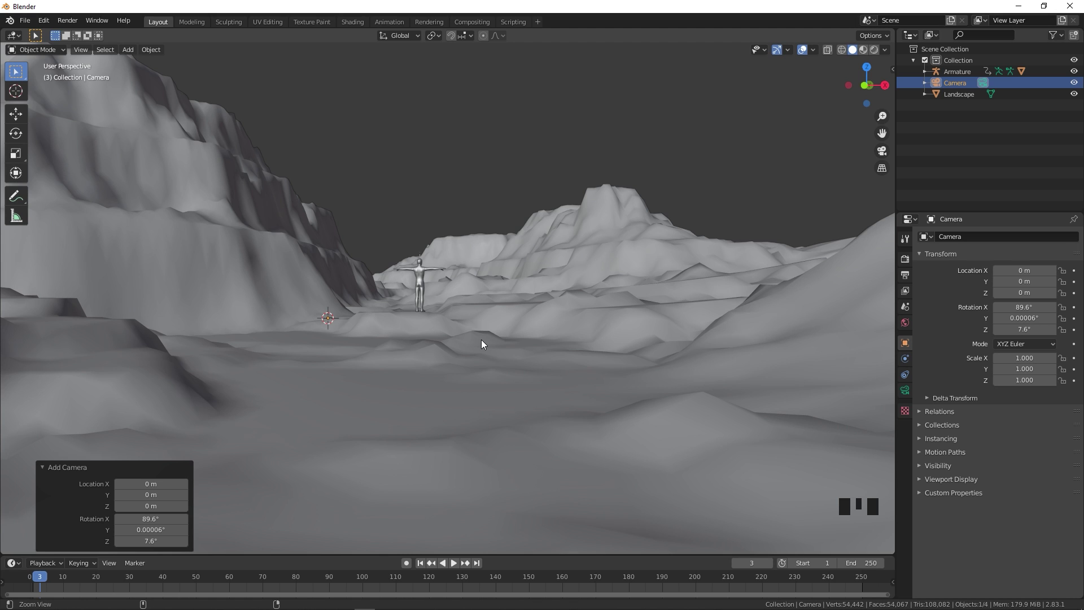
{"action": "key", "text": "ctrl+alt+KP_0"}
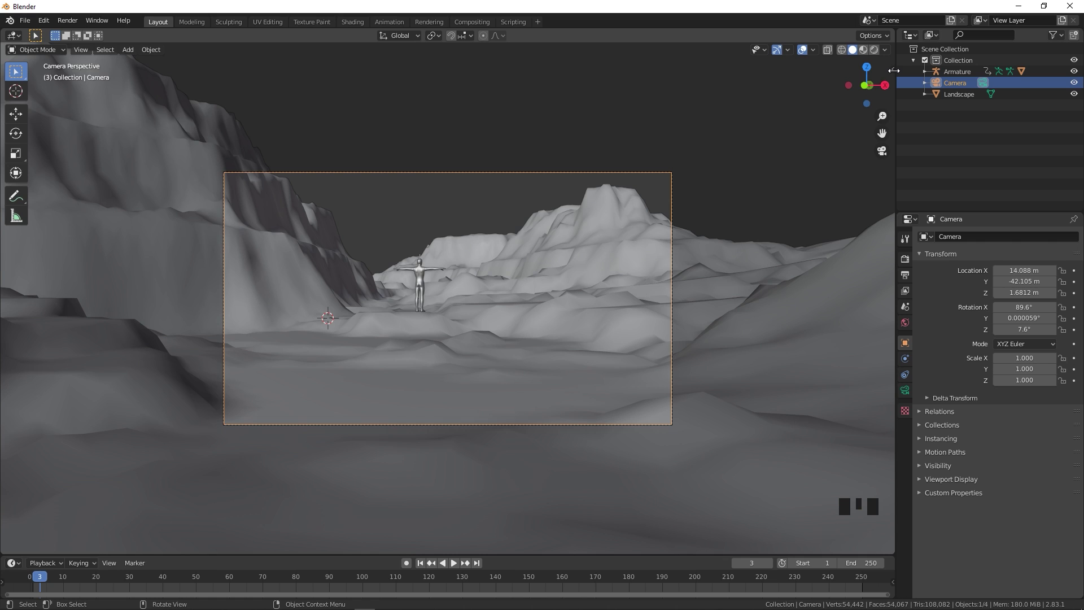
- Enable Lock Camera to View and reframe the shot on the figure
{"action": "key", "text": "n"}
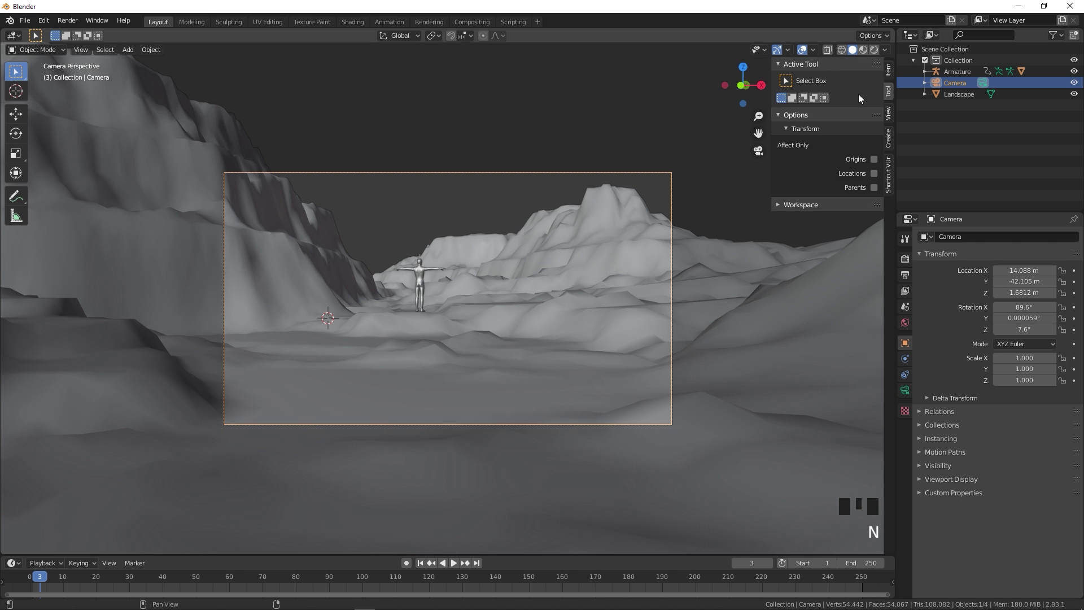
{"action": "left_click", "coordinate": [888, 114]}
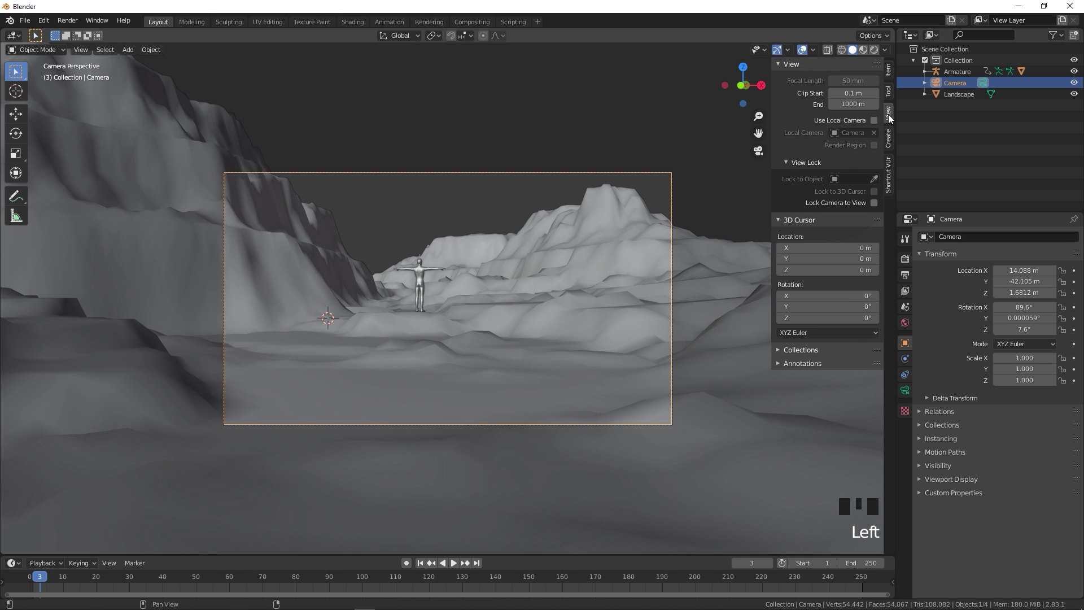
{"action": "left_click", "coordinate": [874, 203]}
{"action": "middle_click_drag", "start_coordinate": [564, 259], "coordinate": [879, 117]}
{"action": "scroll", "coordinate": [559, 254], "scroll_direction": "down", "scroll_amount": 2}
{"action": "scroll", "coordinate": [560, 254], "scroll_direction": "up", "scroll_amount": 2}
- Set camera Y location to −42.874 m and rotation to 96.1°, 0°, 13.4°
{"action": "left_click", "coordinate": [885, 77]}
{"action": "left_click", "coordinate": [888, 70]}
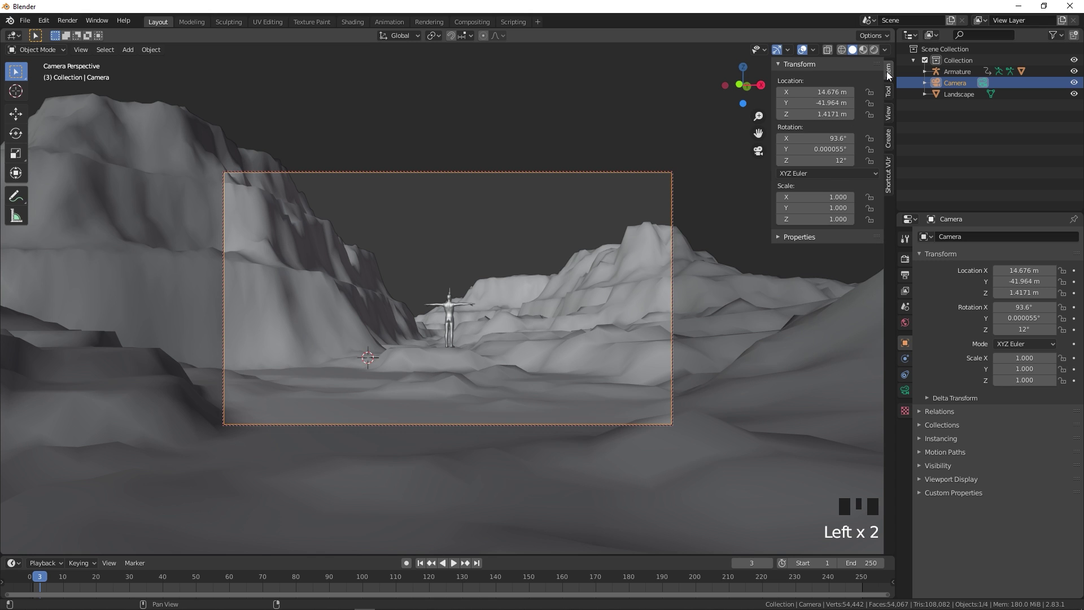
{"action": "left_click", "coordinate": [816, 103]}
{"action": "mouse_move", "coordinate": [816, 102]}
{"action": "left_mouse_down"}
{"action": "mouse_move", "coordinate": [794, 102]}
{"action": "mouse_move", "coordinate": [847, 91]}
{"action": "mouse_move", "coordinate": [820, 91]}
{"action": "left_mouse_up"}
{"action": "left_click_drag", "start_coordinate": [820, 138], "coordinate": [830, 141]}
{"action": "left_click", "coordinate": [830, 150]}
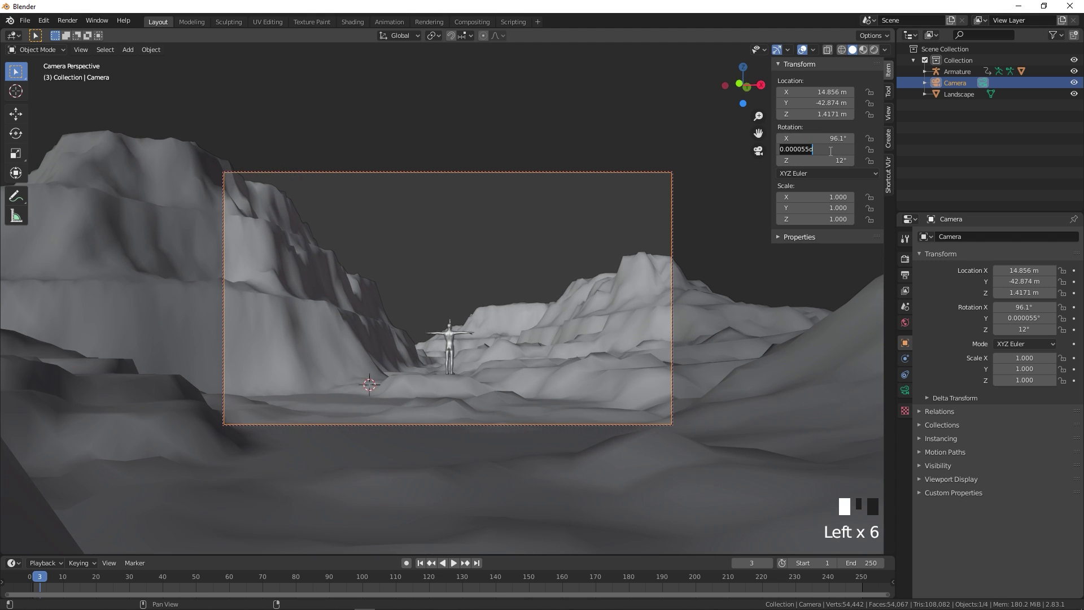
{"action": "type", "text": "0"}
{"action": "key", "text": "Return"}
{"action": "mouse_move", "coordinate": [830, 161]}
{"action": "left_mouse_down"}
{"action": "mouse_move", "coordinate": [844, 160]}
{"action": "mouse_move", "coordinate": [824, 160]}
{"action": "left_mouse_up"}
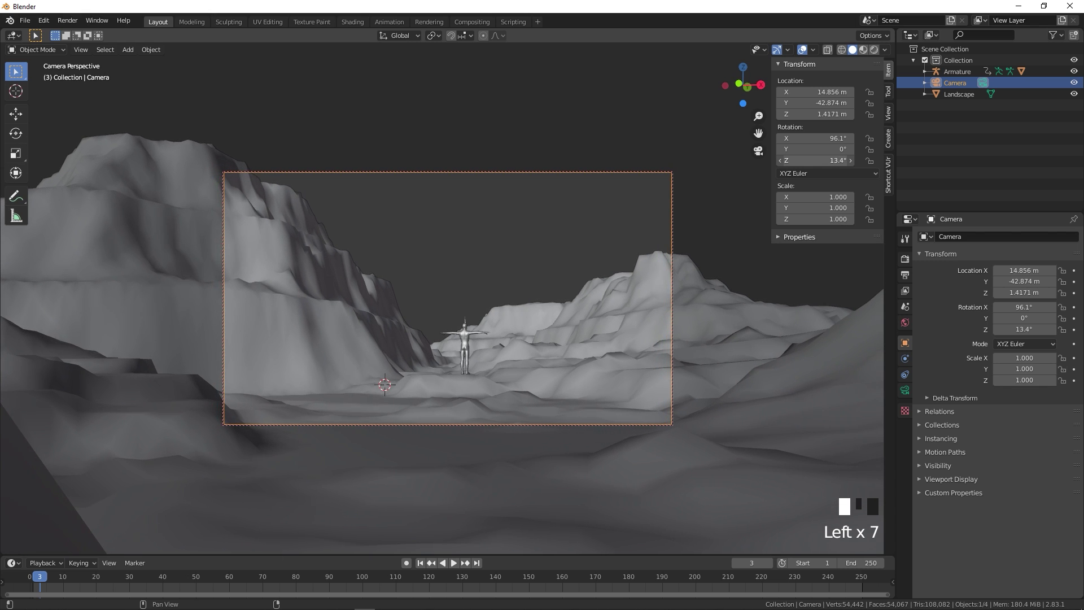
{"action": "left_click_drag", "start_coordinate": [816, 92], "coordinate": [819, 114]}
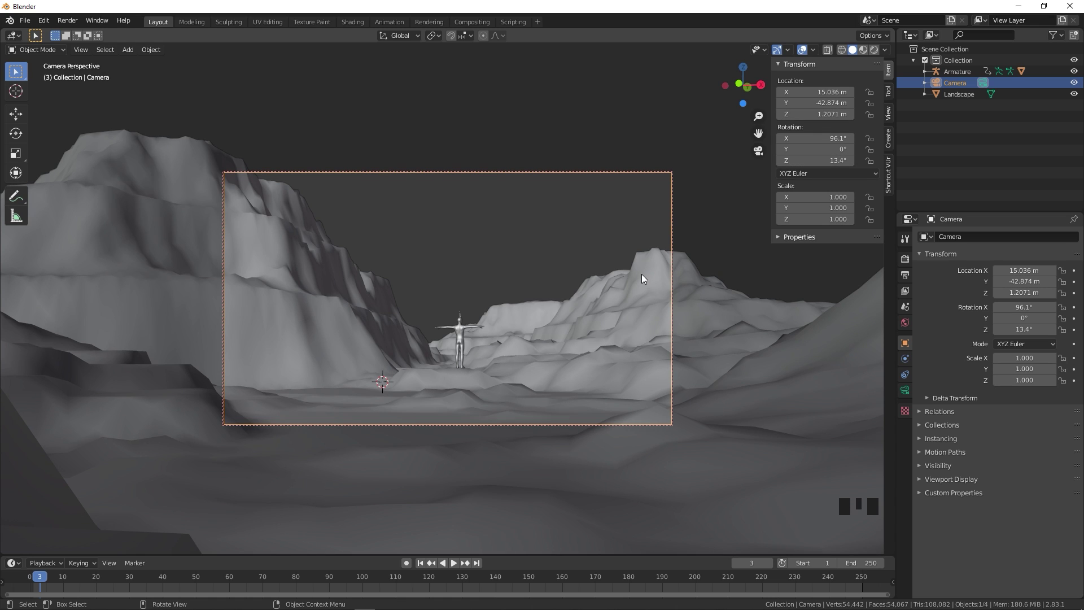
{"action": "left_click", "coordinate": [466, 330]}
- Scale the armature down from 0.010 to 0.006
{"action": "left_click", "coordinate": [460, 314]}
{"action": "left_click", "coordinate": [461, 313]}
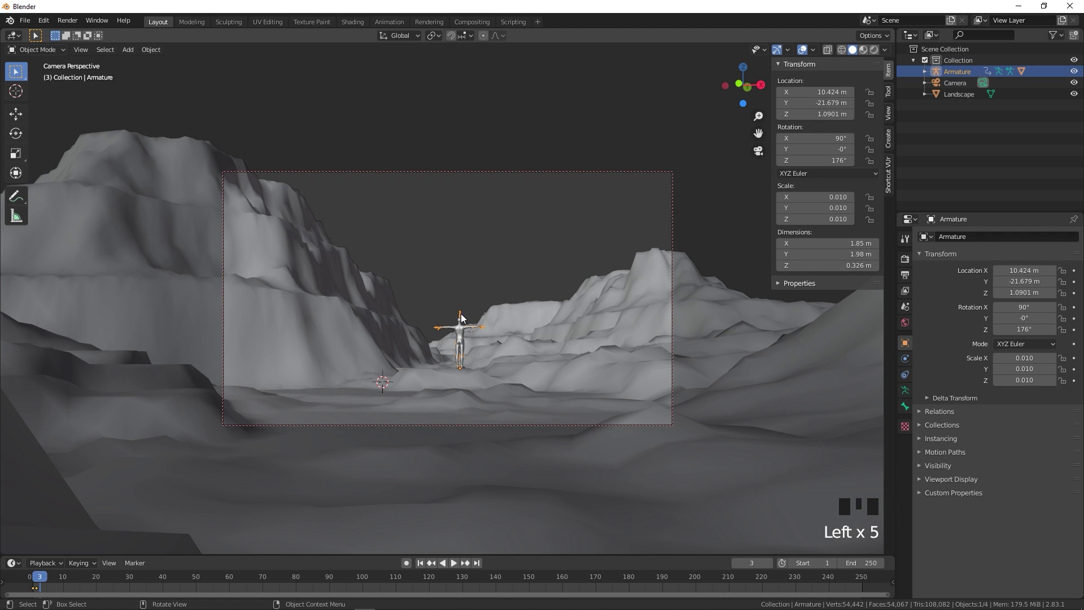
{"action": "key", "text": "s"}
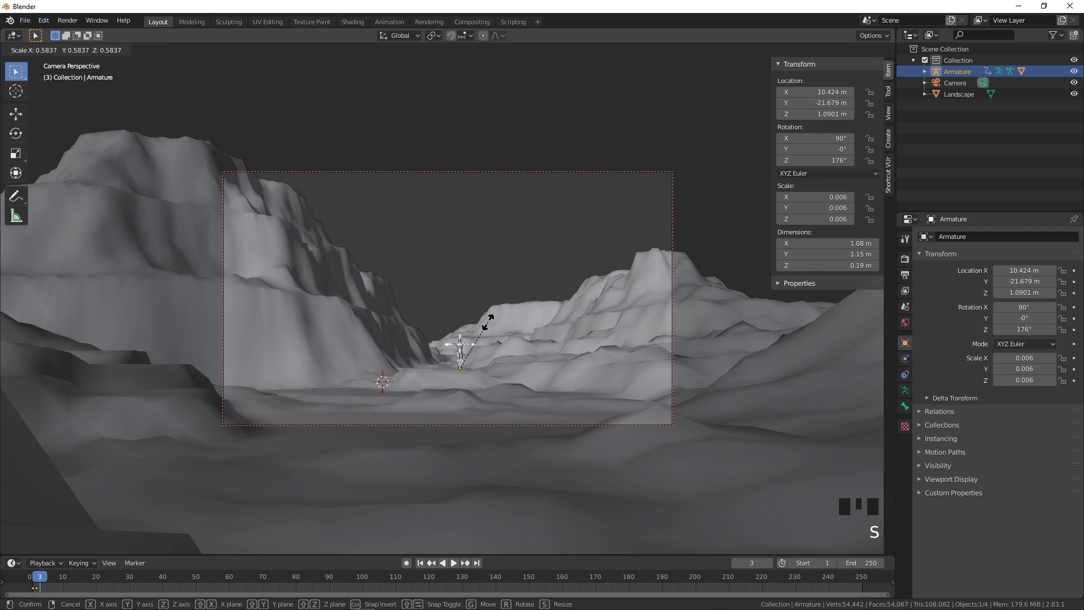
{"action": "left_click", "coordinate": [488, 321]}
{"action": "left_click", "coordinate": [506, 277]}
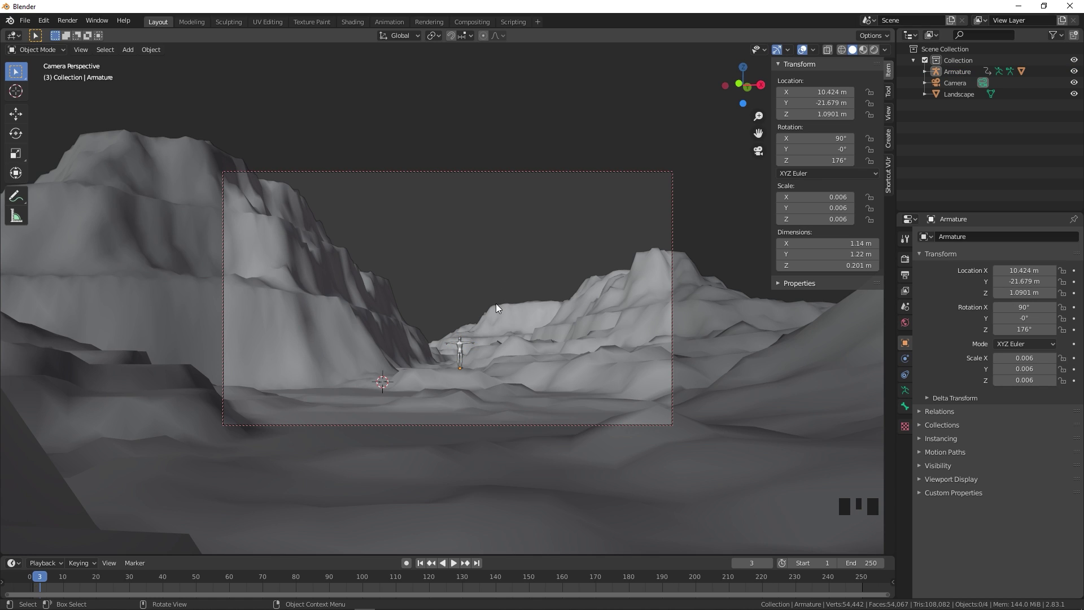
- Rotate the armature a further 18.3° about Z, to 194°
{"action": "key", "text": "KP_0"}
{"action": "middle_click_drag", "start_coordinate": [496, 303], "coordinate": [802, 452], "text": "shift"}
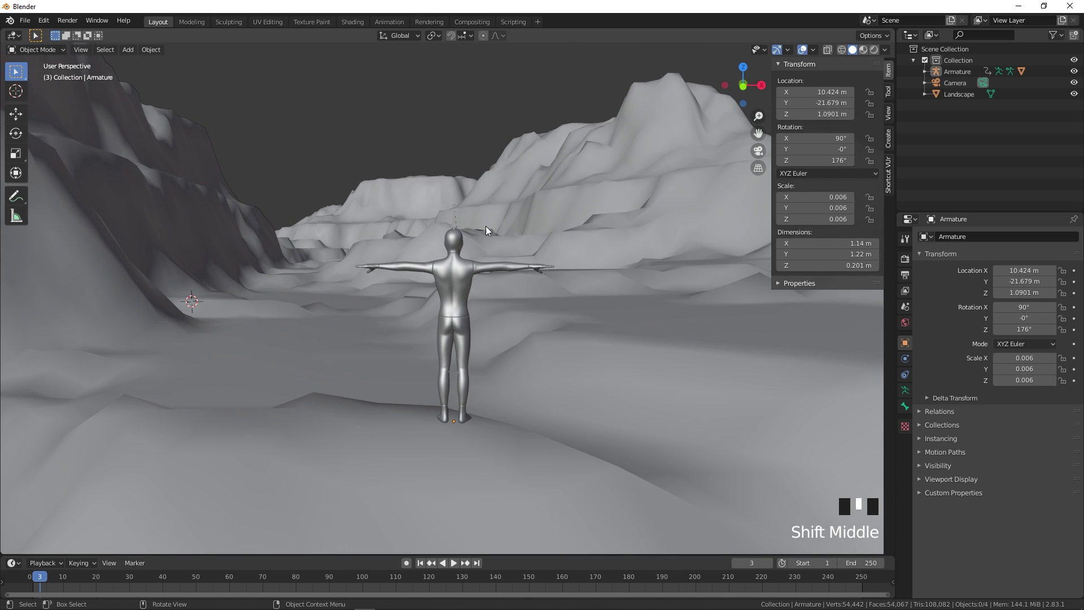
{"action": "left_click", "coordinate": [453, 220]}
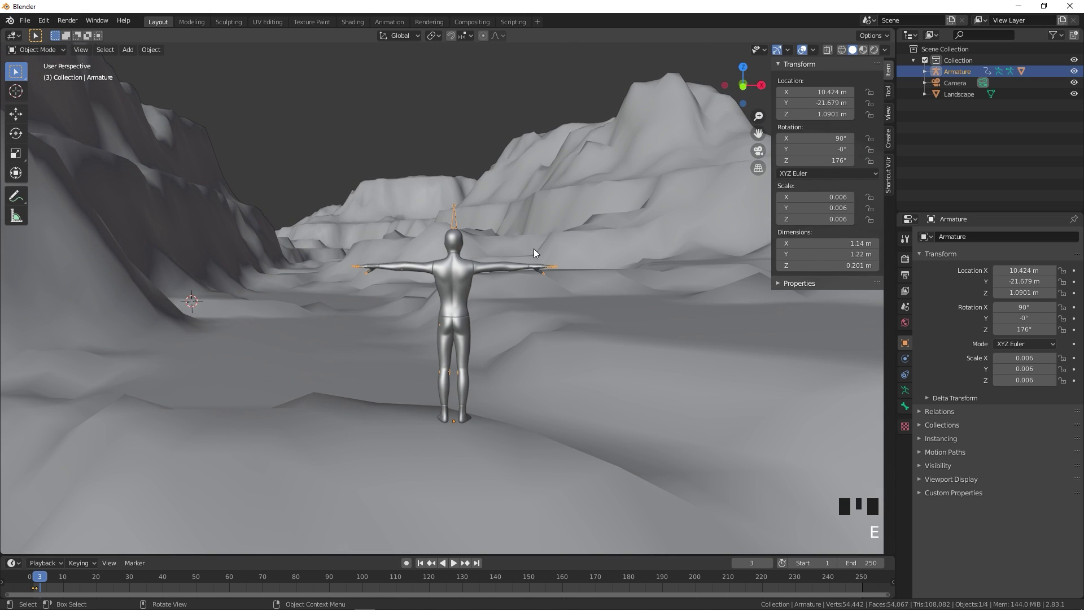
{"action": "key", "text": "r"}
{"action": "key", "text": "z"}
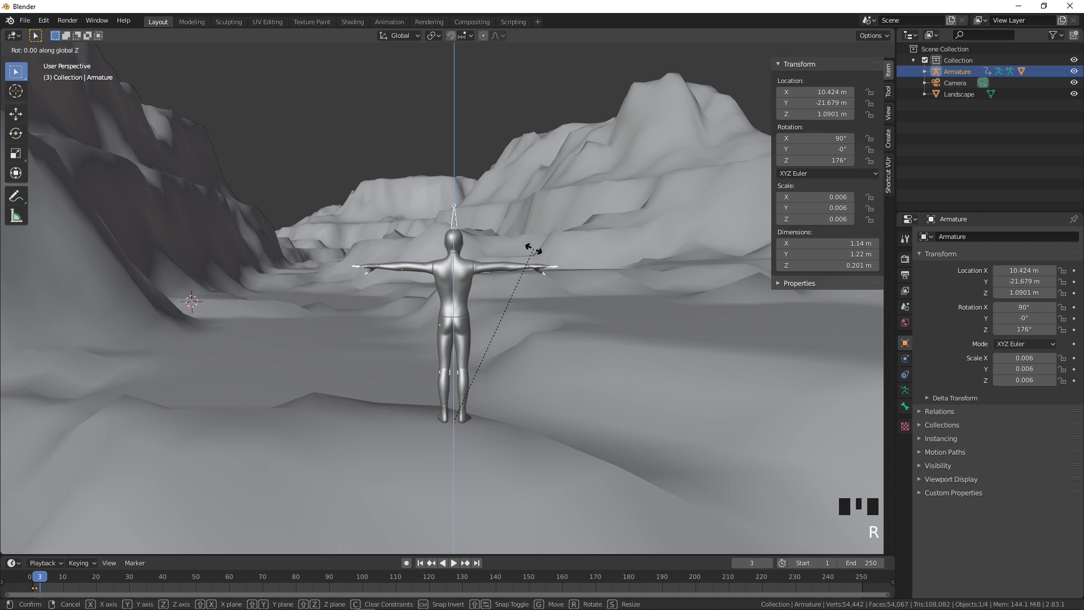
{"action": "left_click", "coordinate": [476, 232]}
{"action": "middle_click_drag", "start_coordinate": [562, 352], "coordinate": [764, 355]}
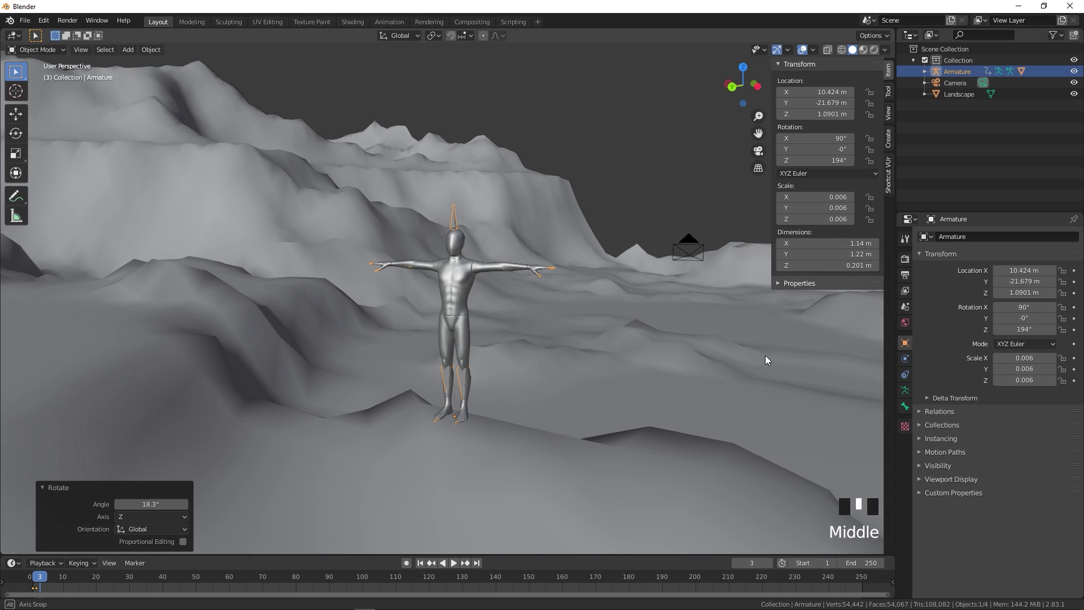
{"action": "left_click", "coordinate": [49, 49]}
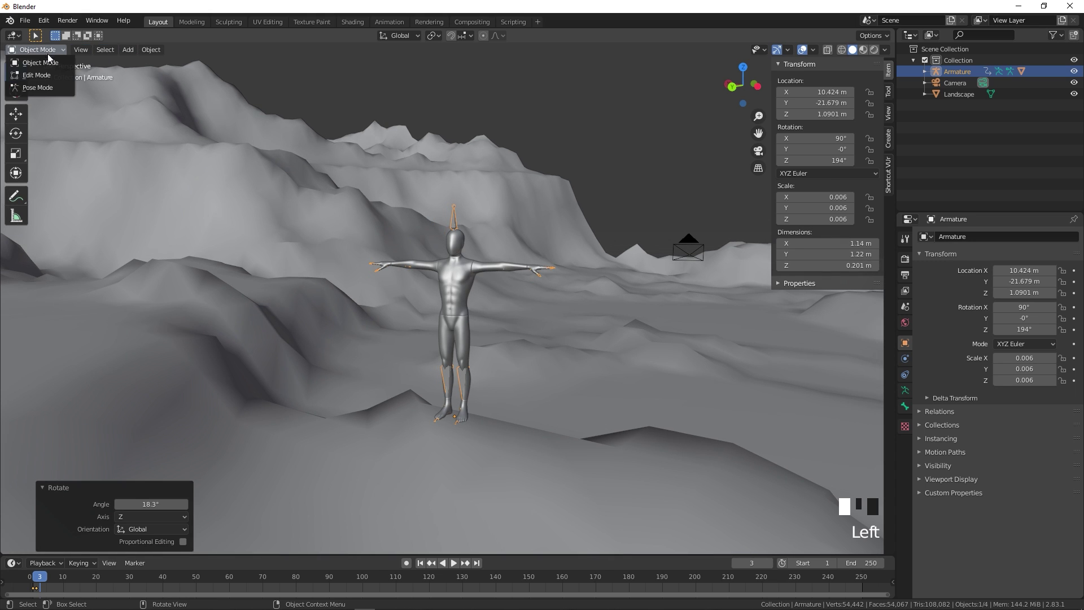
- Enter Pose Mode and enable the armature's In Front viewport display
{"action": "left_click", "coordinate": [42, 91]}
{"action": "scroll", "coordinate": [408, 251], "scroll_direction": "up", "scroll_amount": 2}
{"action": "middle_click_drag", "start_coordinate": [409, 246], "coordinate": [592, 336]}
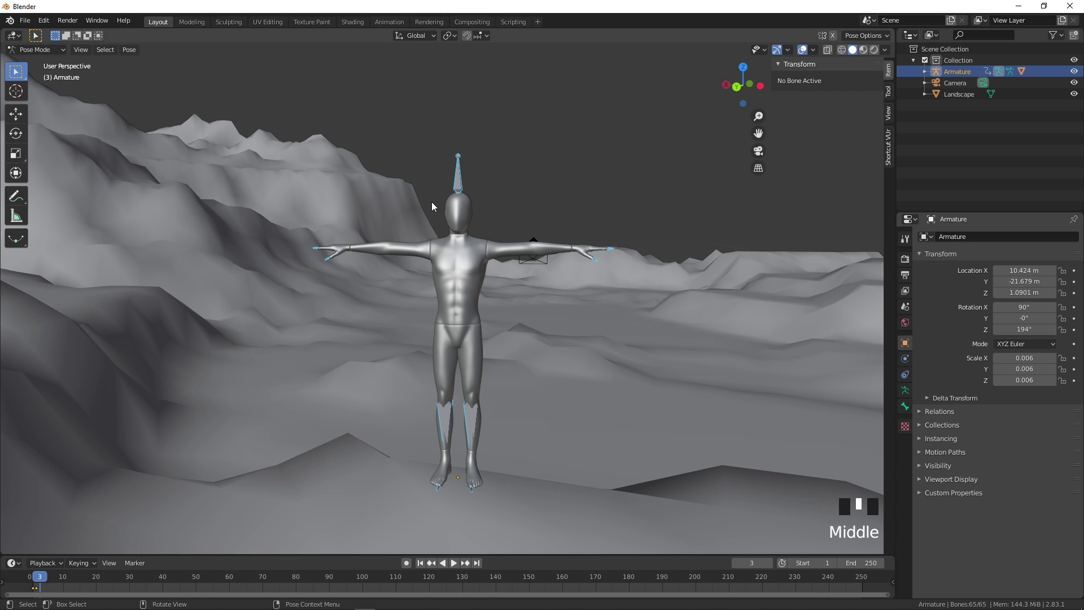
{"action": "left_click", "coordinate": [906, 391]}
{"action": "left_click", "coordinate": [906, 374]}
{"action": "left_click", "coordinate": [905, 390]}
{"action": "left_click", "coordinate": [920, 397]}
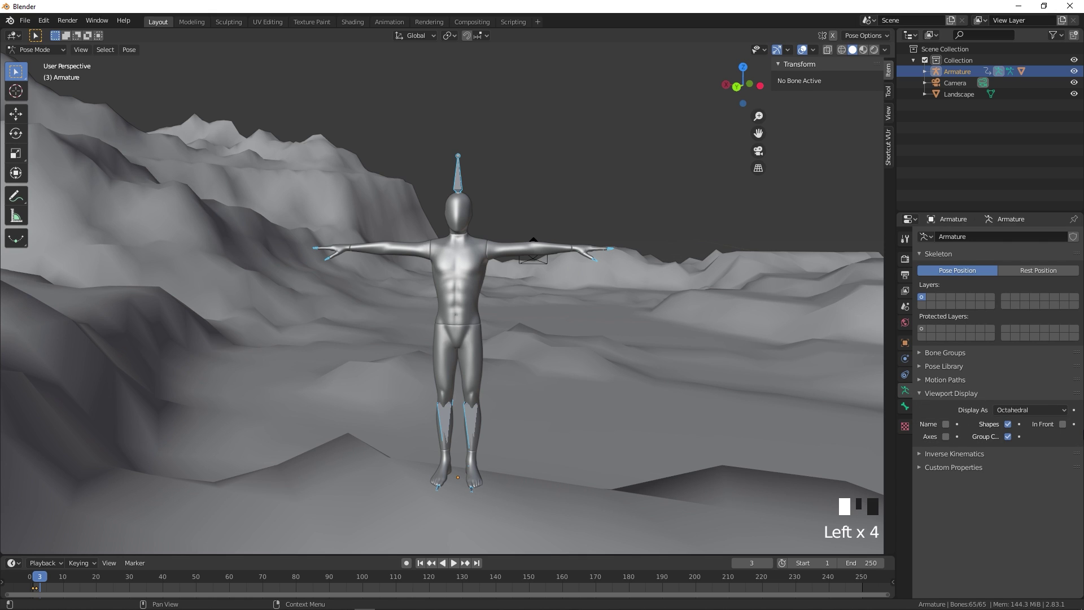
{"action": "left_click", "coordinate": [1064, 424]}
- Lower both upper-arm bones about 85° to the sides, then return to Object Mode
{"action": "left_click", "coordinate": [526, 188]}
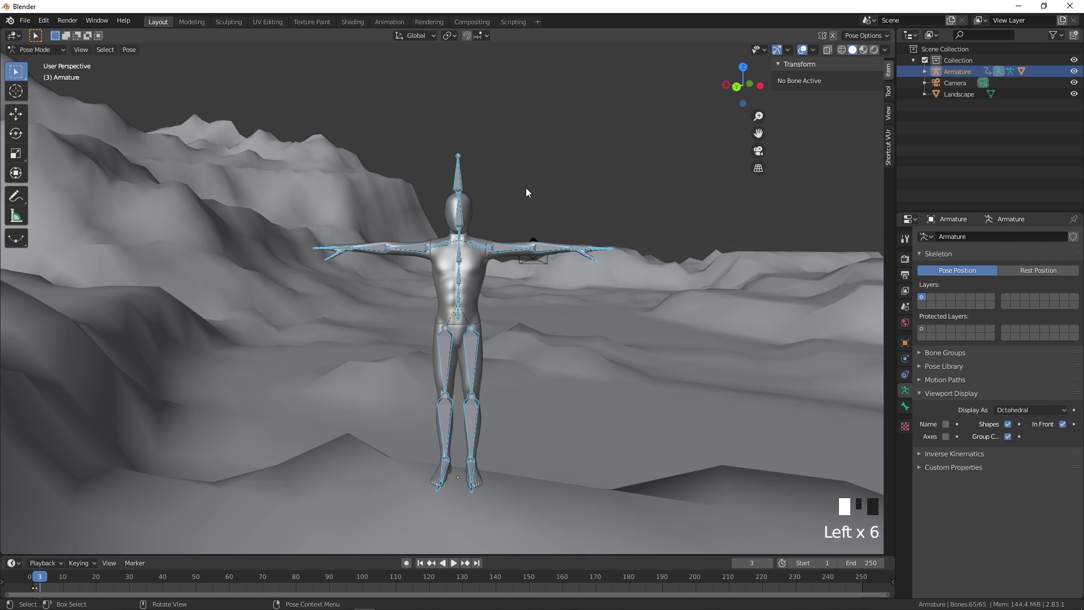
{"action": "scroll", "coordinate": [525, 218], "scroll_direction": "up", "scroll_amount": 2}
{"action": "left_click", "coordinate": [529, 225]}
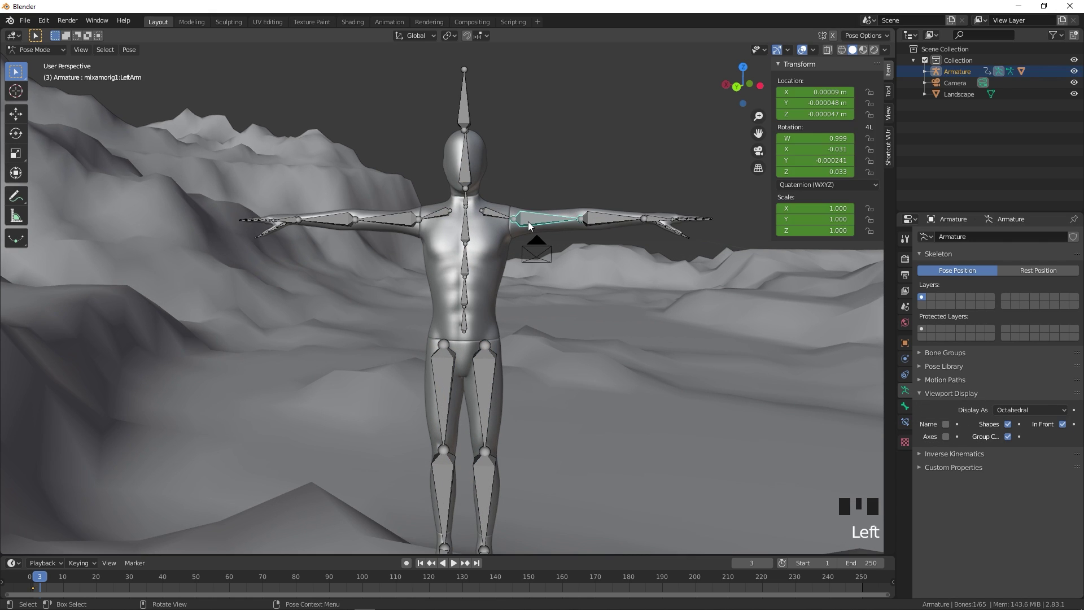
{"action": "key", "text": "r"}
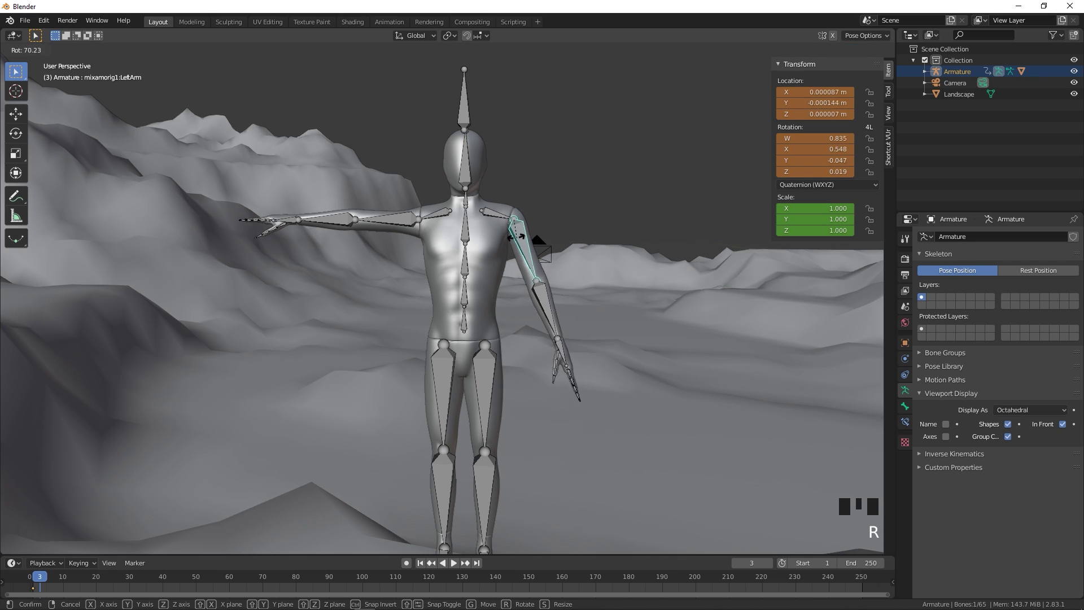
{"action": "left_click", "coordinate": [513, 243]}
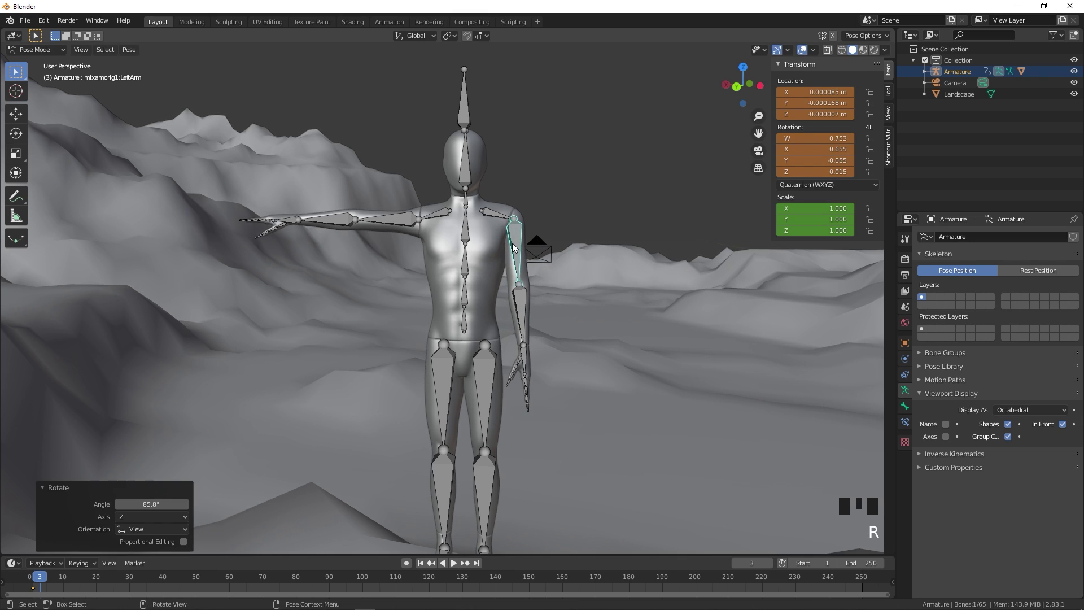
{"action": "left_click", "coordinate": [396, 219]}
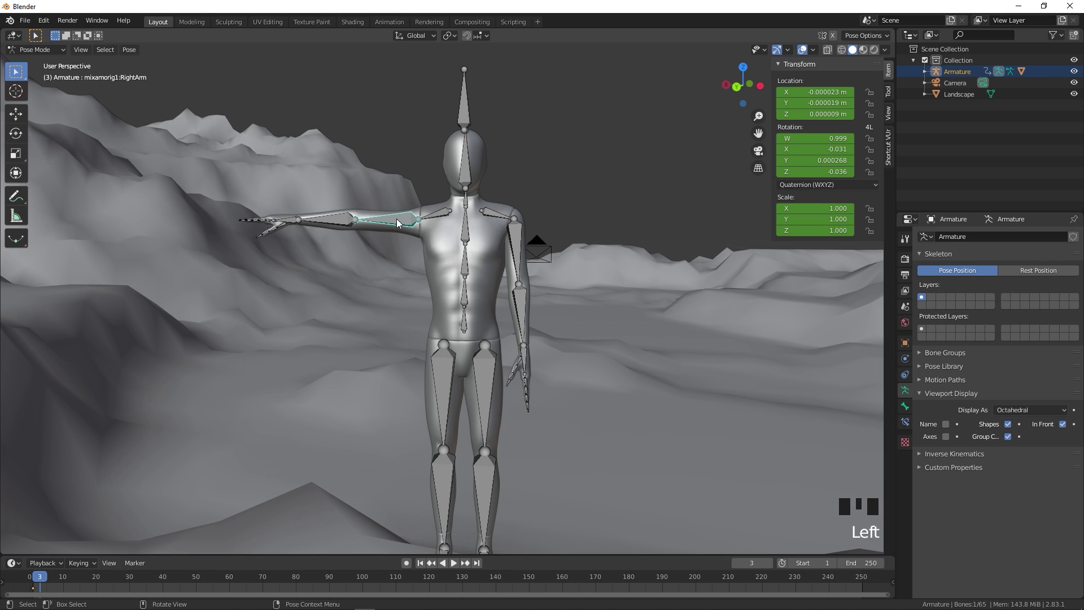
{"action": "key", "text": "r"}
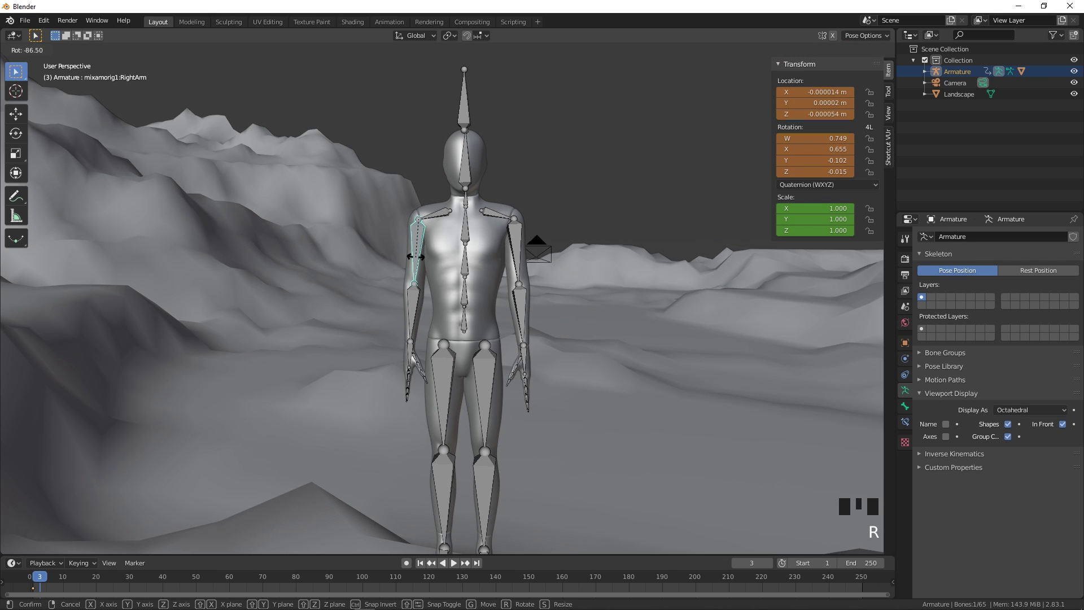
{"action": "left_click", "coordinate": [416, 257]}
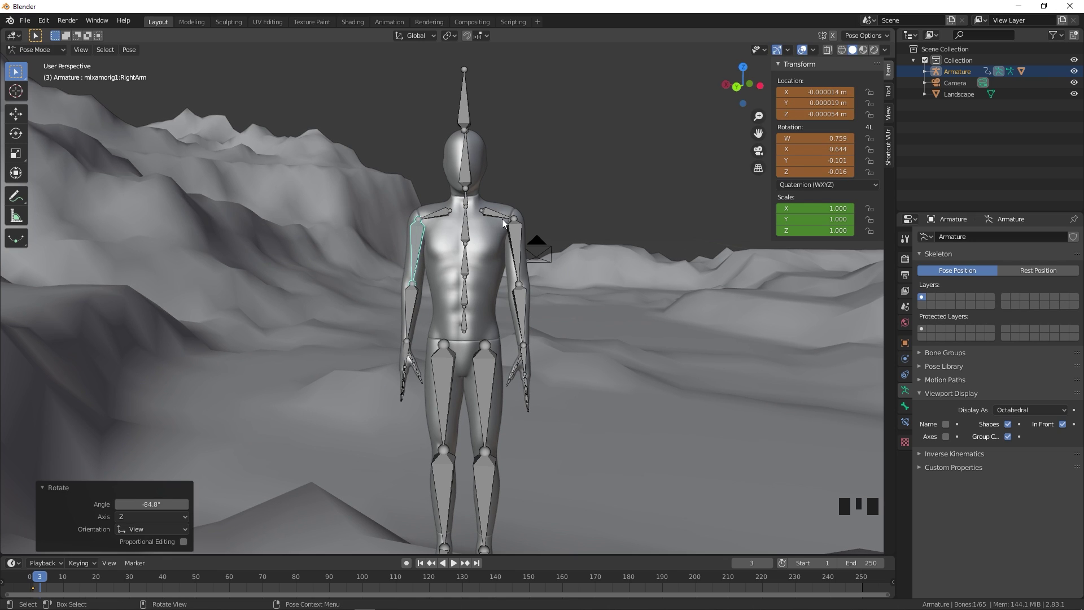
{"action": "left_click", "coordinate": [42, 51]}
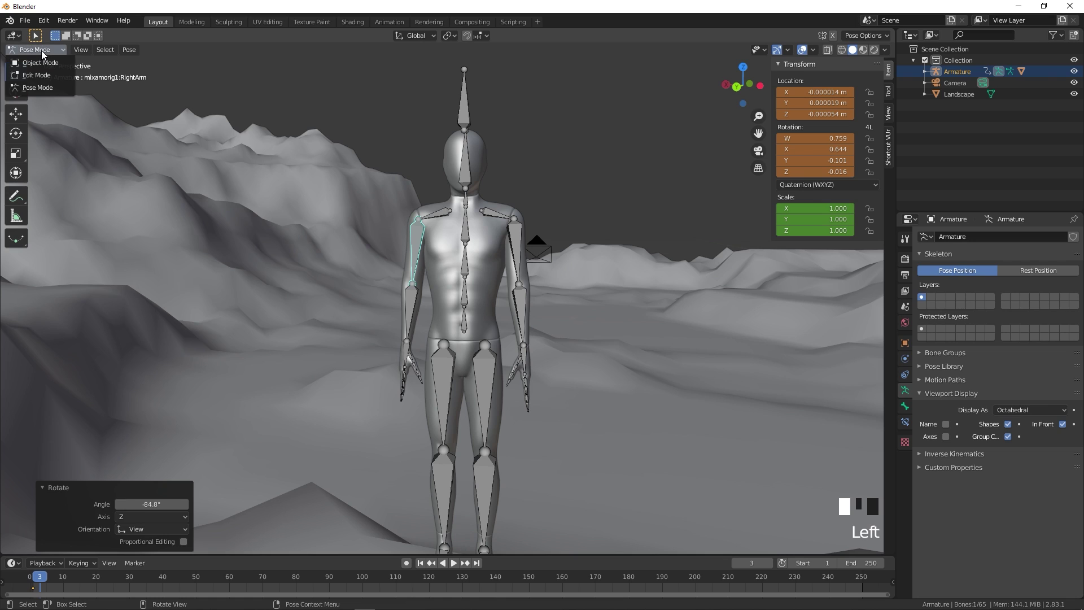
{"action": "left_click", "coordinate": [41, 64]}
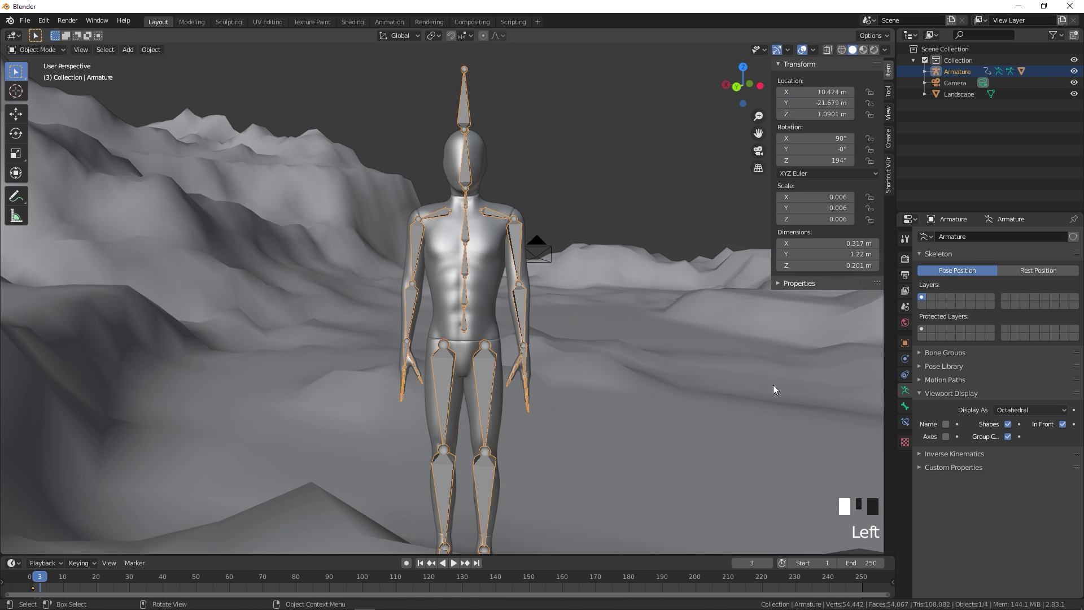
- Stop the bones drawing in front of the figure, deselect everything and zoom out
{"action": "left_click", "coordinate": [1064, 425]}
{"action": "left_click", "coordinate": [608, 164]}
{"action": "middle_click_drag", "start_coordinate": [608, 164], "coordinate": [523, 314]}
{"action": "scroll", "coordinate": [443, 215], "scroll_direction": "down", "scroll_amount": 6}
{"action": "scroll", "coordinate": [486, 307], "scroll_direction": "down", "scroll_amount": 6}
{"action": "scroll", "coordinate": [513, 316], "scroll_direction": "down", "scroll_amount": 3}
- Add a cube and move it up high above the canyon
{"action": "key", "text": "shift+a"}
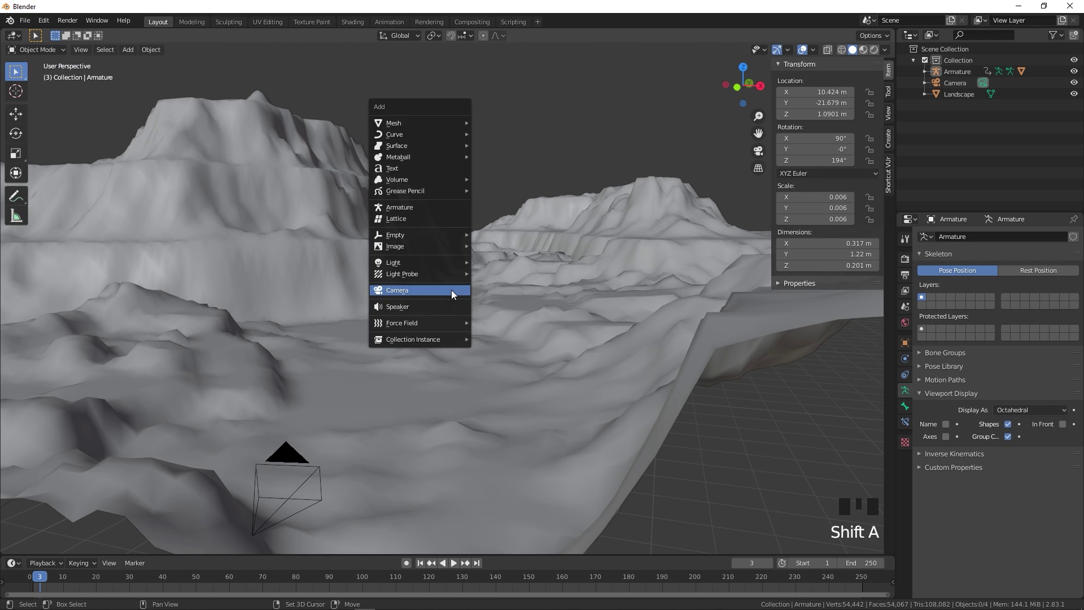
{"action": "mouse_move", "coordinate": [399, 123]}
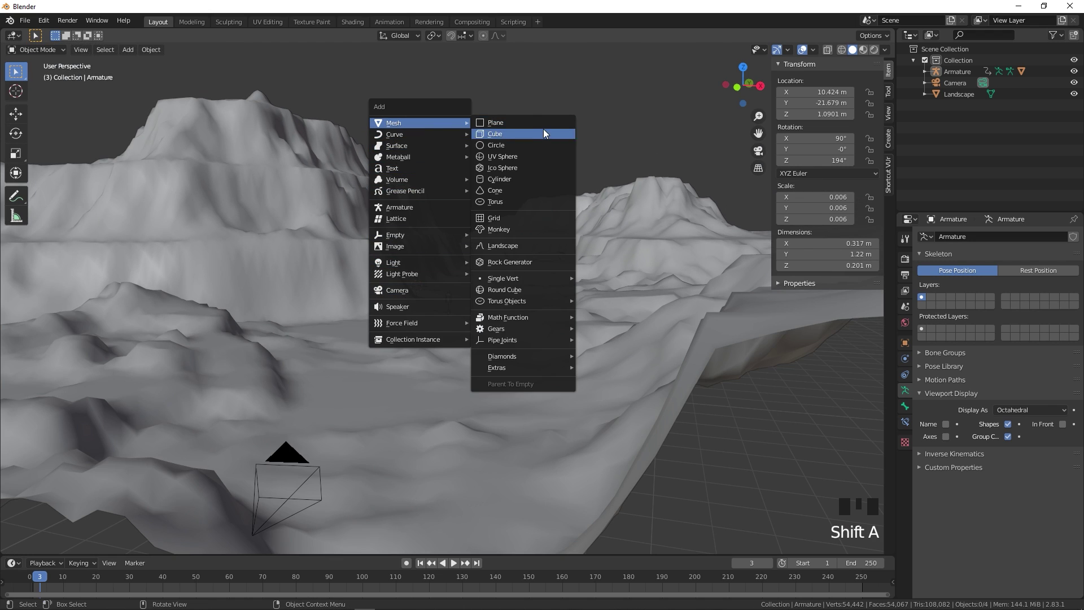
{"action": "left_click", "coordinate": [499, 135]}
{"action": "middle_click_drag", "start_coordinate": [505, 269], "coordinate": [431, 243]}
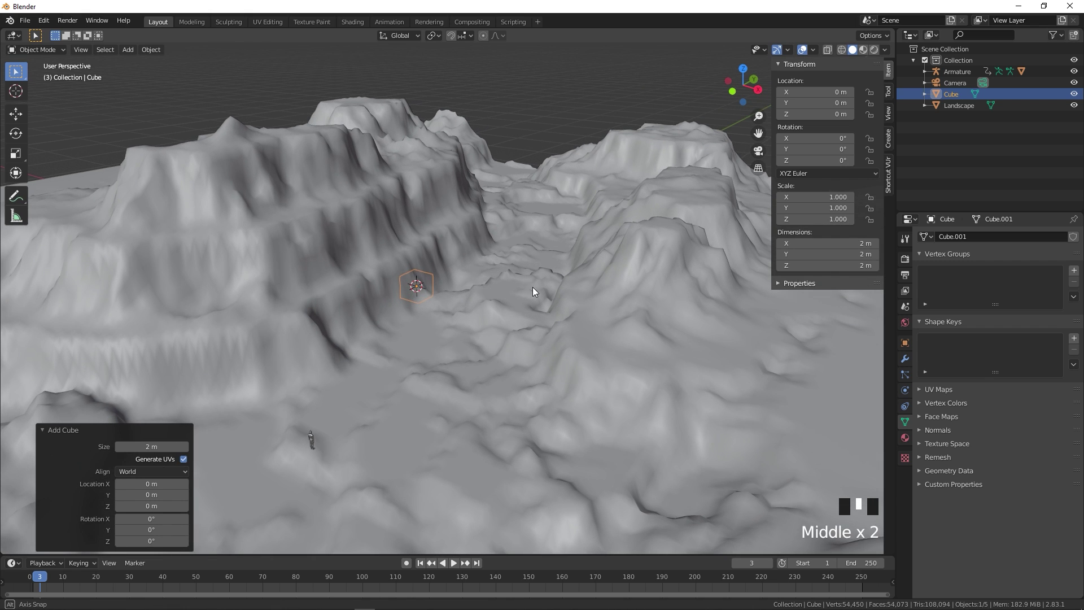
{"action": "middle_click_drag", "start_coordinate": [532, 287], "coordinate": [558, 266]}
{"action": "key", "text": "shift+a"}
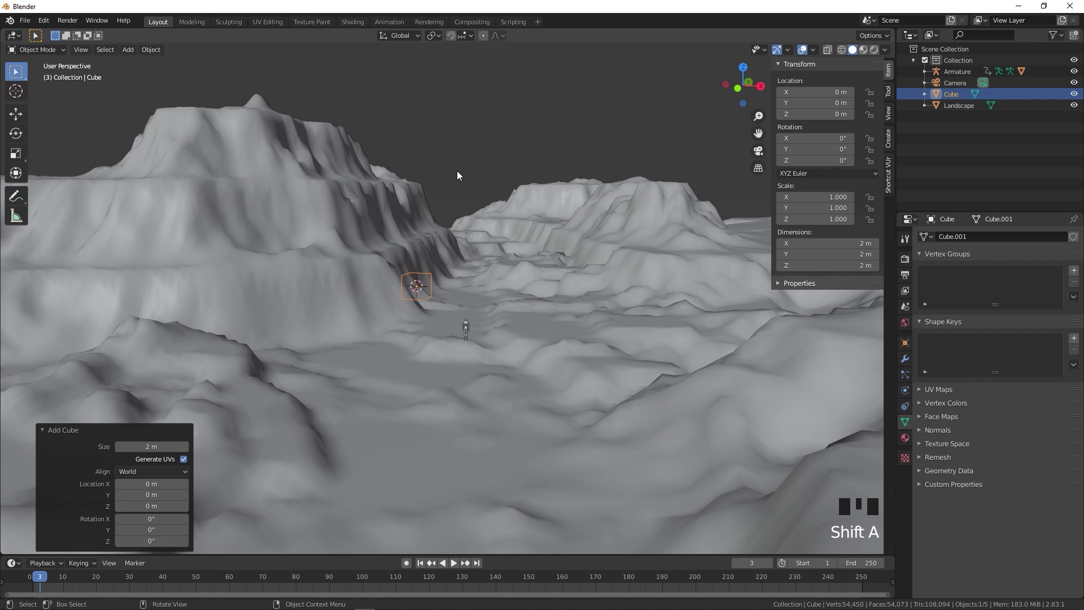
{"action": "key", "text": "g"}
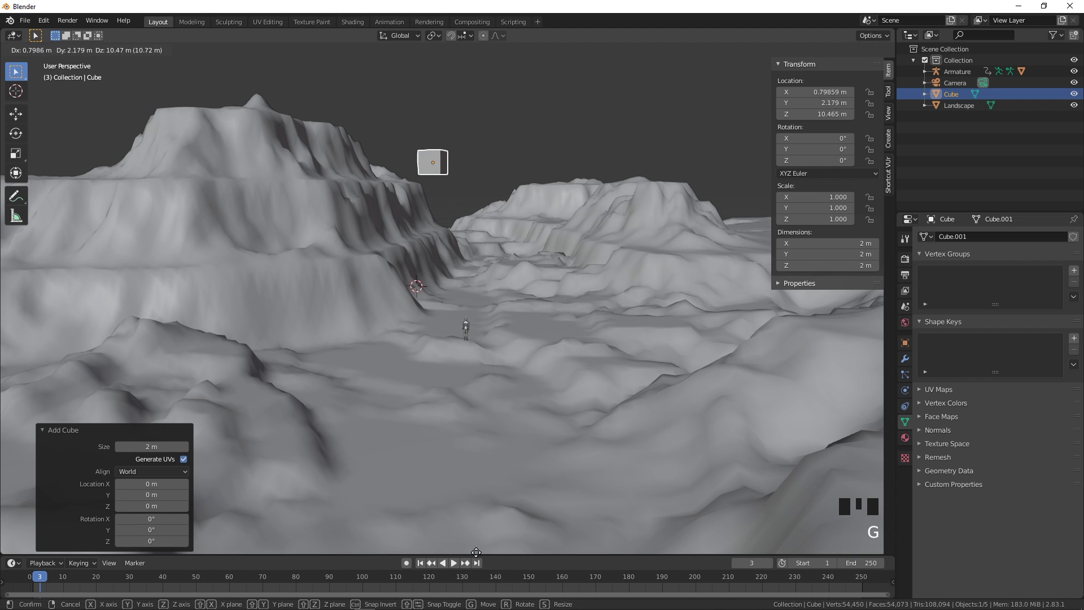
{"action": "left_click", "coordinate": [511, 546]}
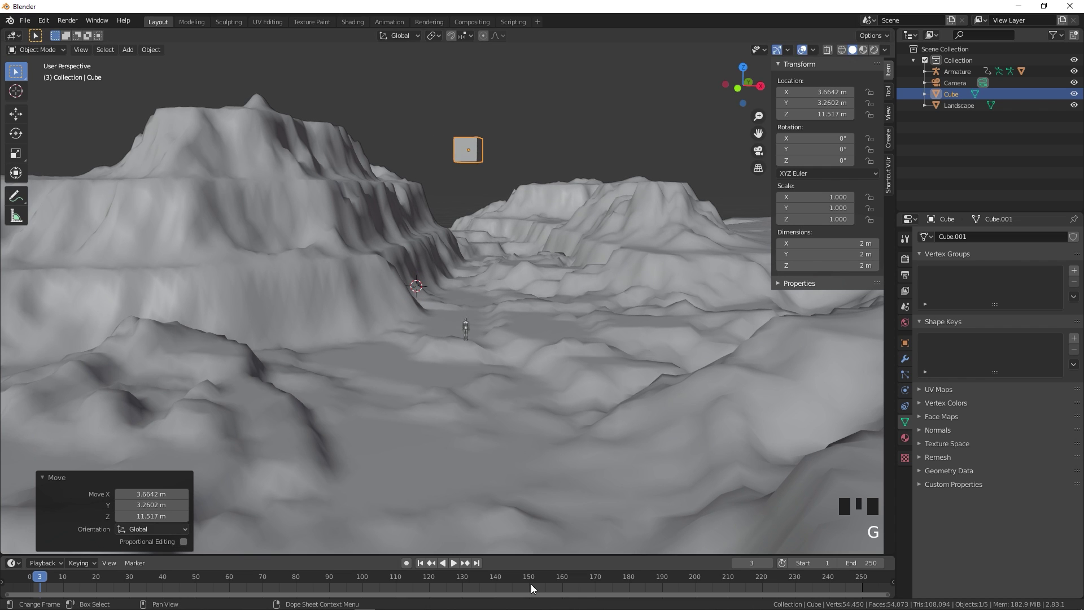
- Check the camera shot and enlarge the cube to about four times its size
{"action": "key", "text": "KP_0"}
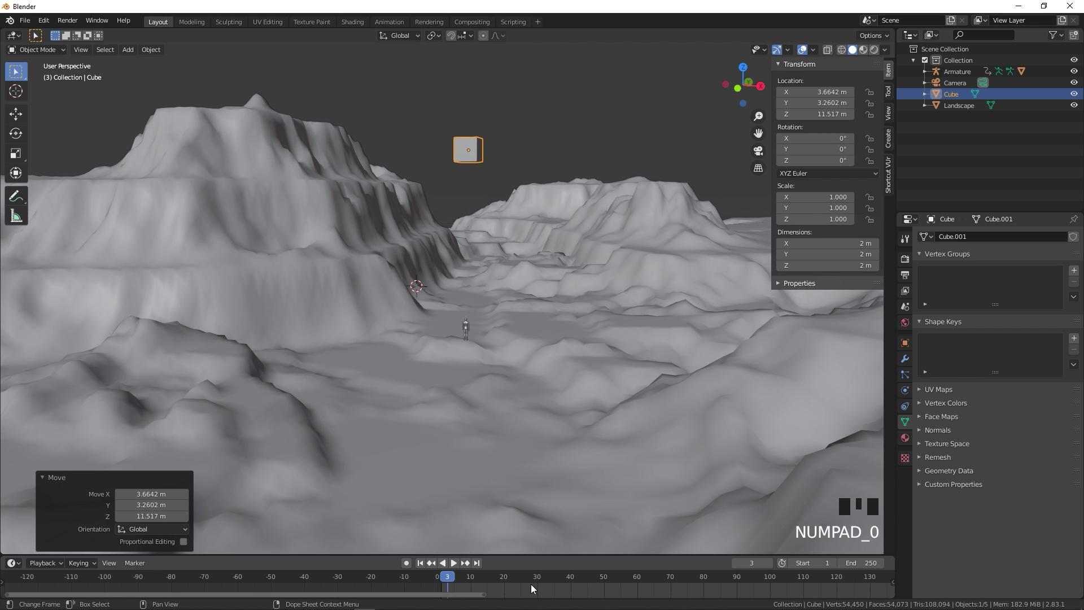
{"action": "left_click", "coordinate": [609, 109]}
{"action": "key", "text": "KP_0"}
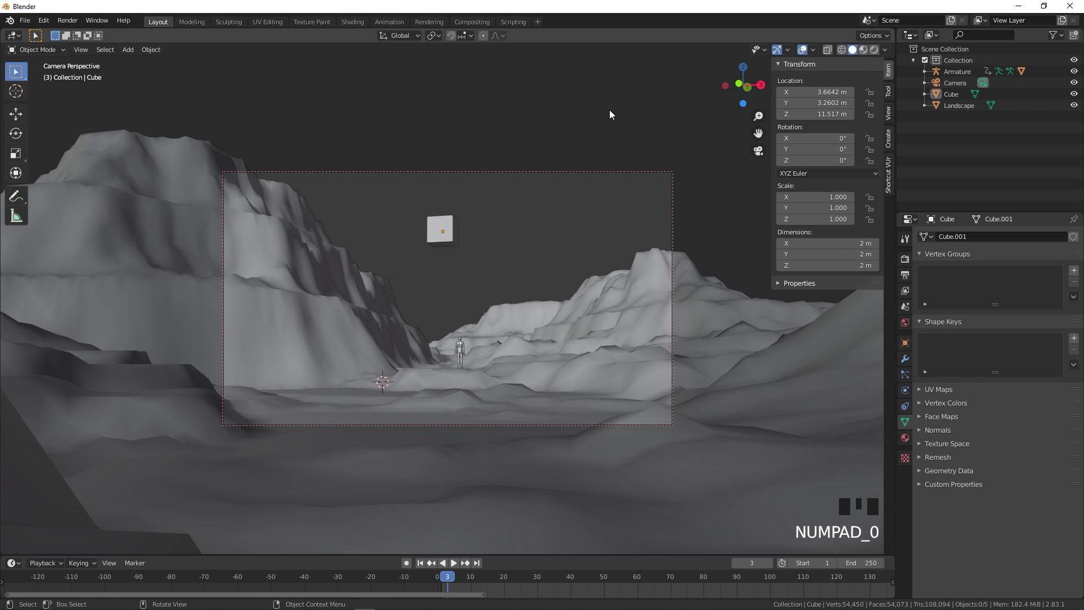
{"action": "left_click", "coordinate": [450, 225]}
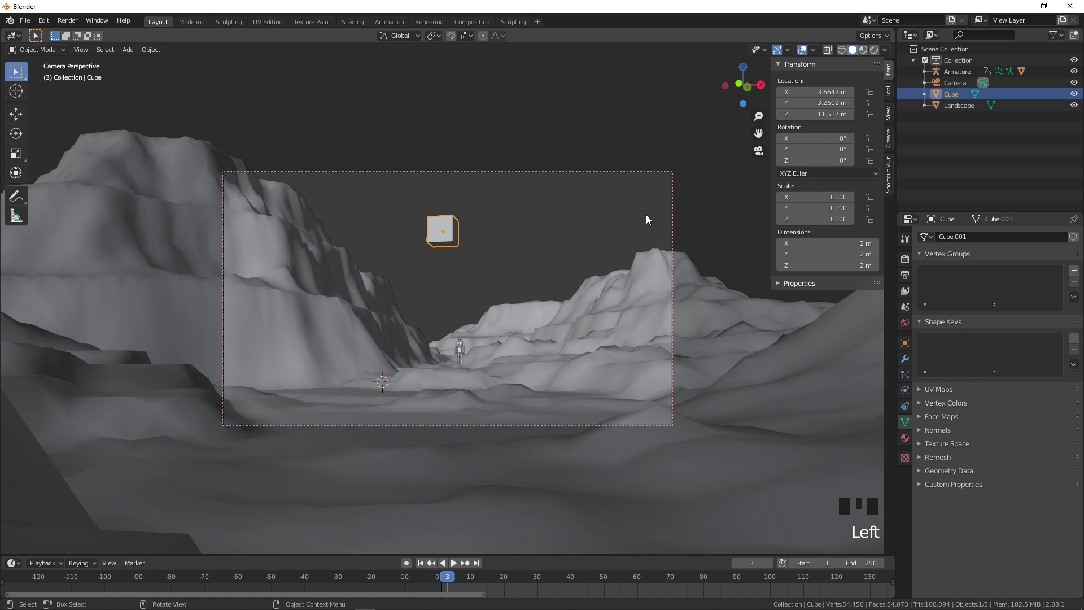
{"action": "key", "text": "s"}
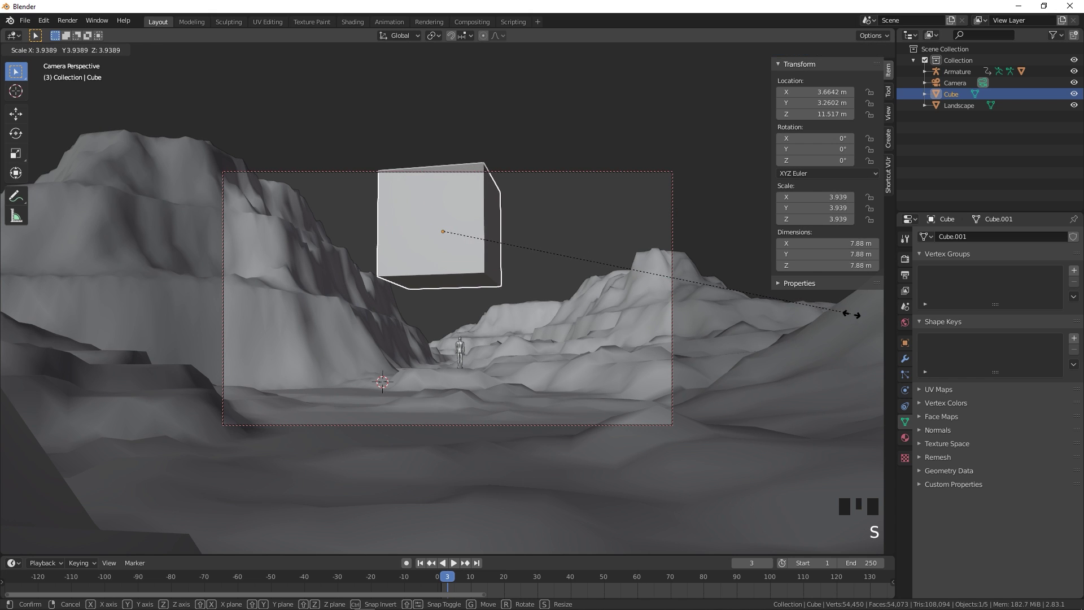
{"action": "left_click", "coordinate": [852, 310]}
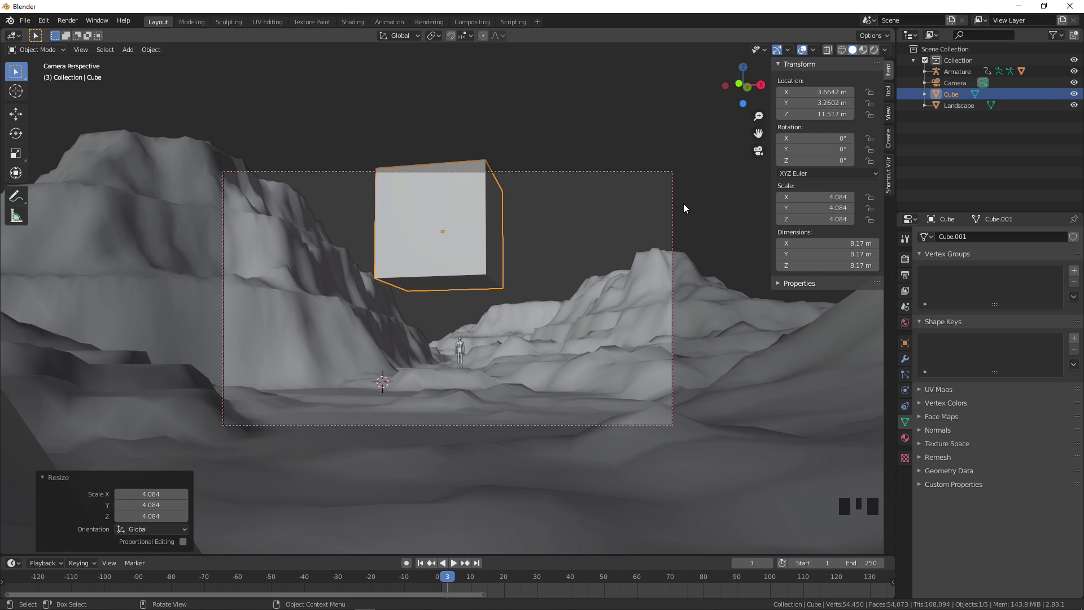
- From the top view, move the cube over the canyon
{"action": "key", "text": "KP_0"}
{"action": "scroll", "coordinate": [682, 220], "scroll_direction": "down", "scroll_amount": 3}
{"action": "middle_click_drag", "start_coordinate": [680, 230], "coordinate": [557, 315]}
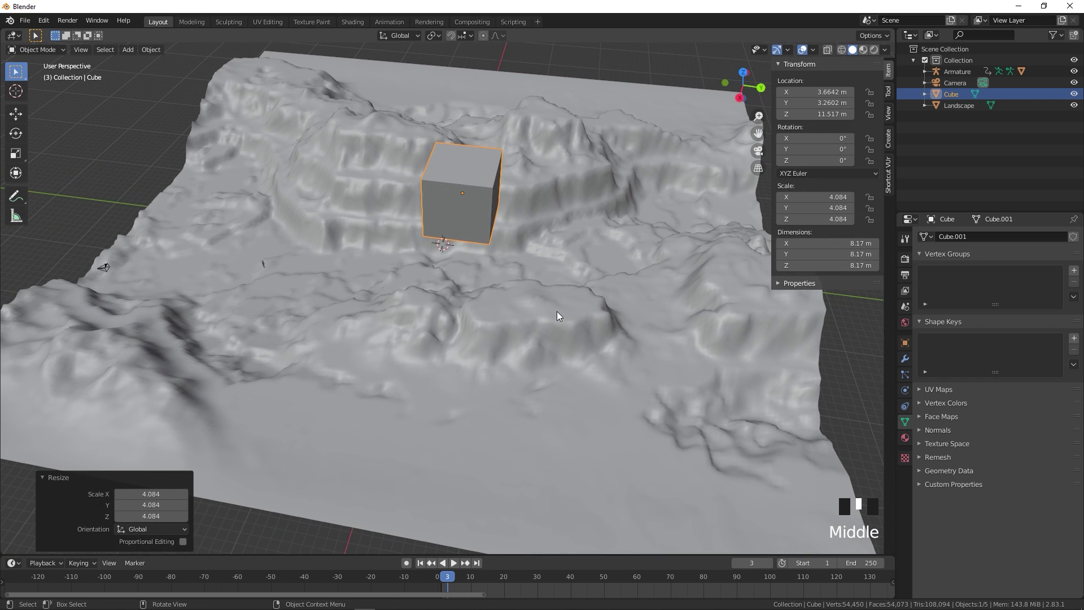
{"action": "key", "text": "KP_7"}
{"action": "scroll", "coordinate": [557, 311], "scroll_direction": "down", "scroll_amount": 6}
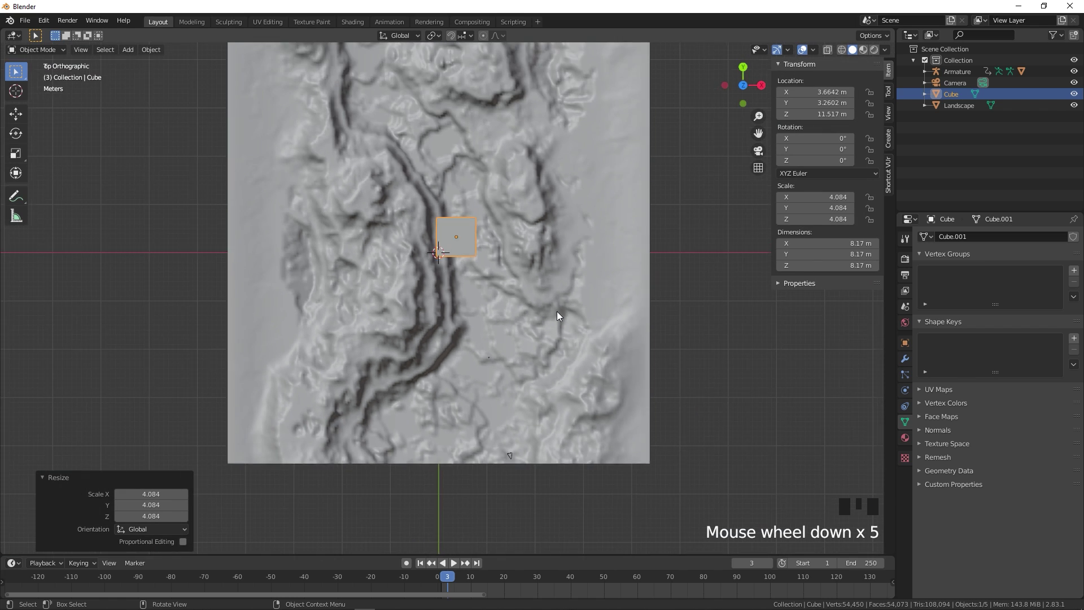
{"action": "key", "text": "g"}
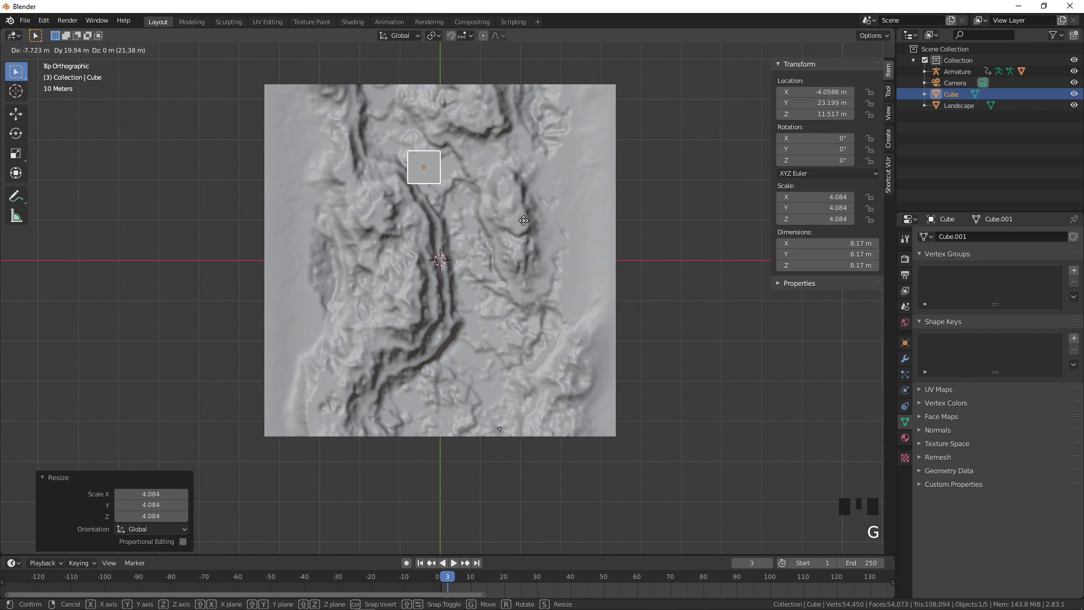
{"action": "left_click", "coordinate": [516, 111]}
- In the camera view, adjust the cube's size to about 7.623 and nudge its Y location
{"action": "key", "text": "KP_0"}
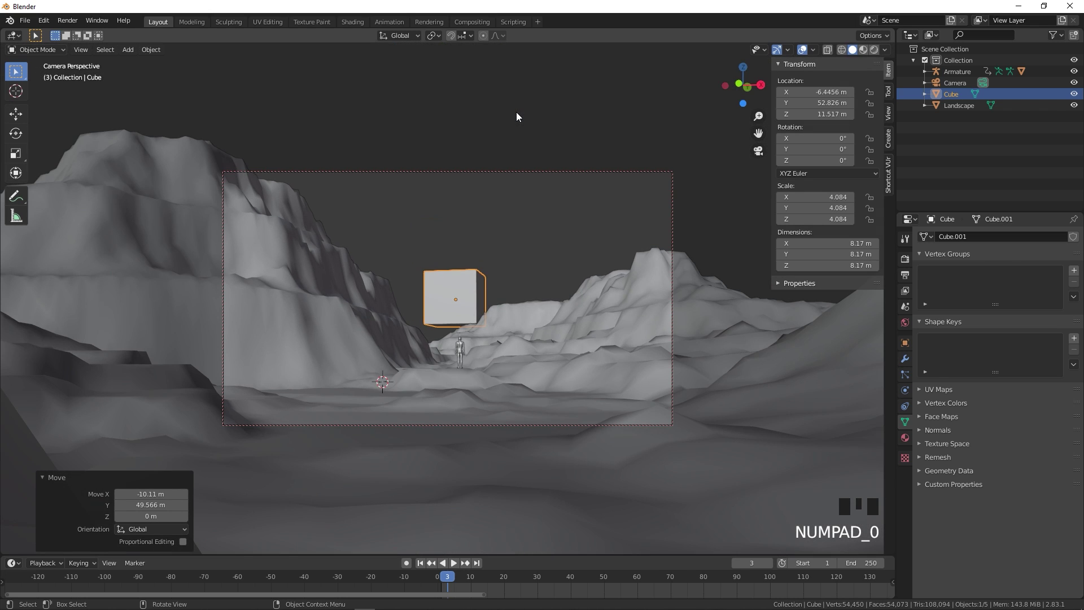
{"action": "key", "text": "s"}
{"action": "left_click", "coordinate": [495, 293]}
{"action": "left_click_drag", "start_coordinate": [836, 102], "coordinate": [859, 114]}
{"action": "key", "text": "s"}
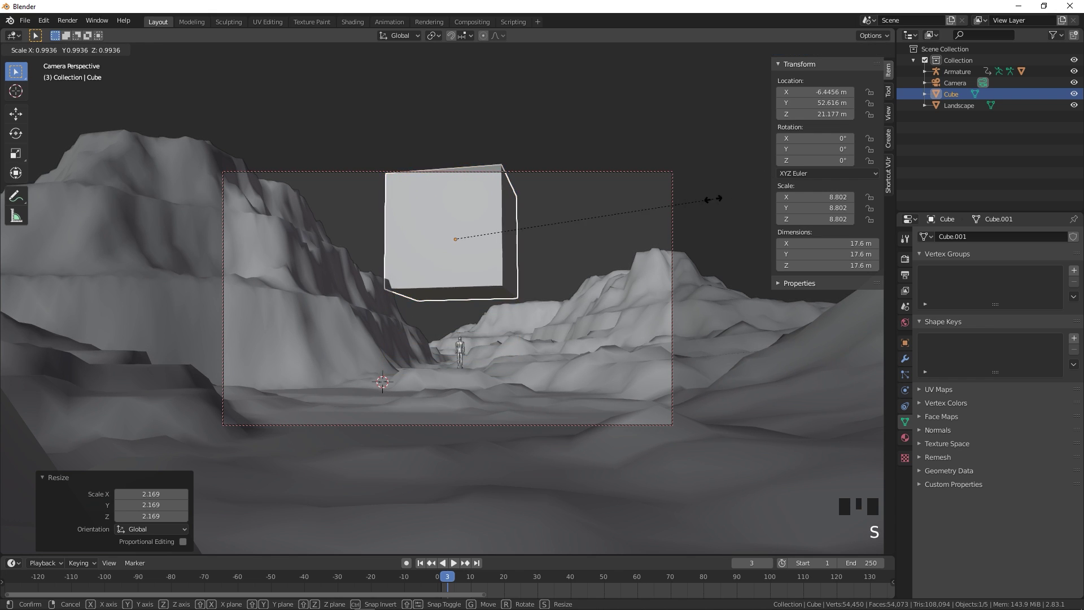
{"action": "left_click", "coordinate": [678, 199]}
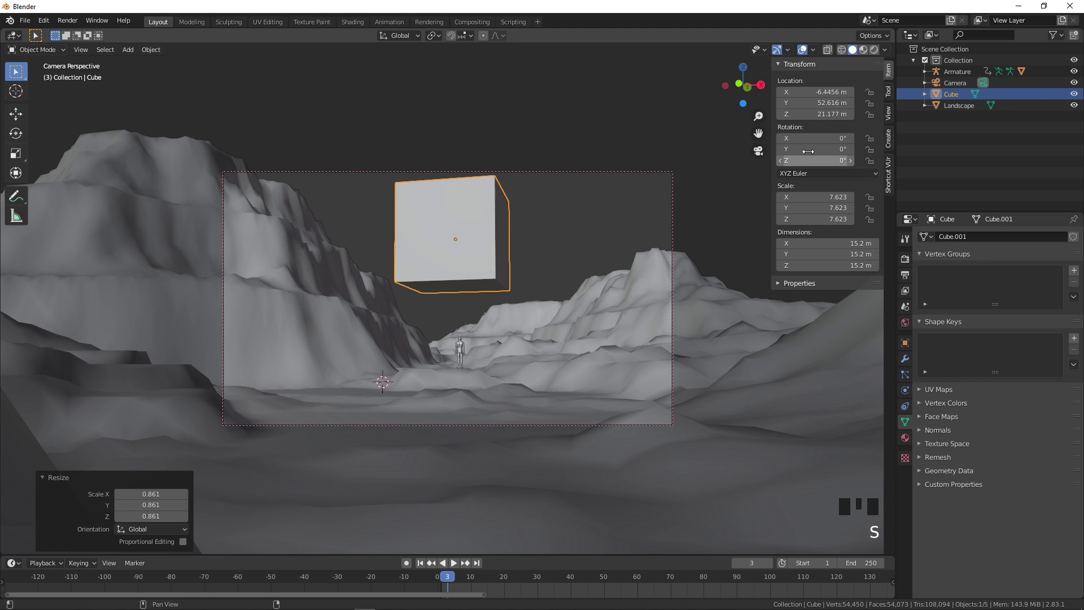
- Tilt the cube onto a corner with rotation X -45°, Y -45°, Z about 30.2°
{"action": "left_click_drag", "start_coordinate": [829, 144], "coordinate": [813, 144]}
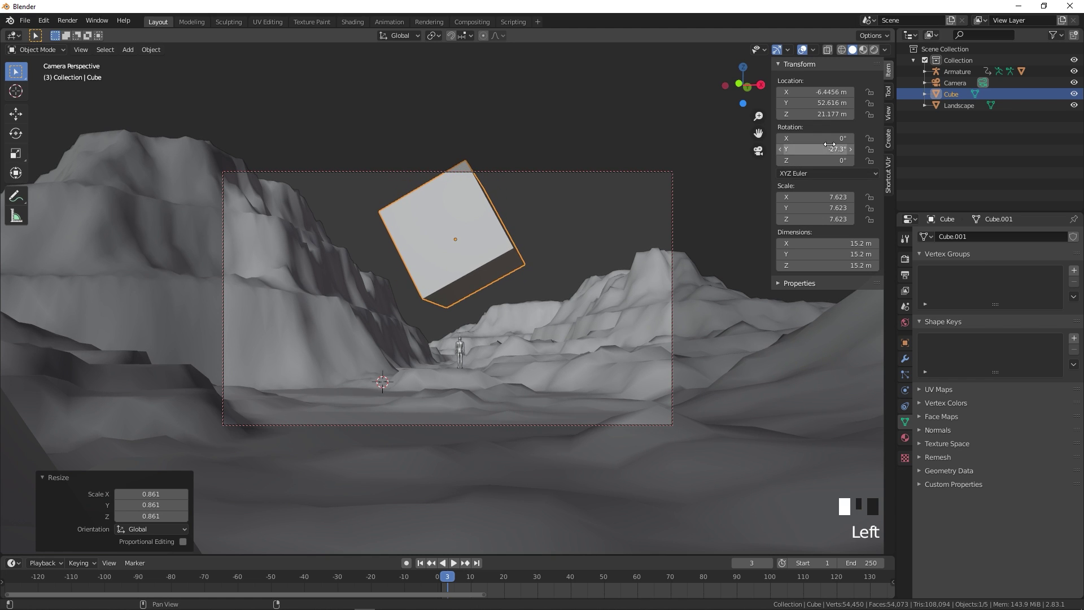
{"action": "left_click", "coordinate": [831, 144]}
{"action": "type", "text": "-45"}
{"action": "key", "text": "Return"}
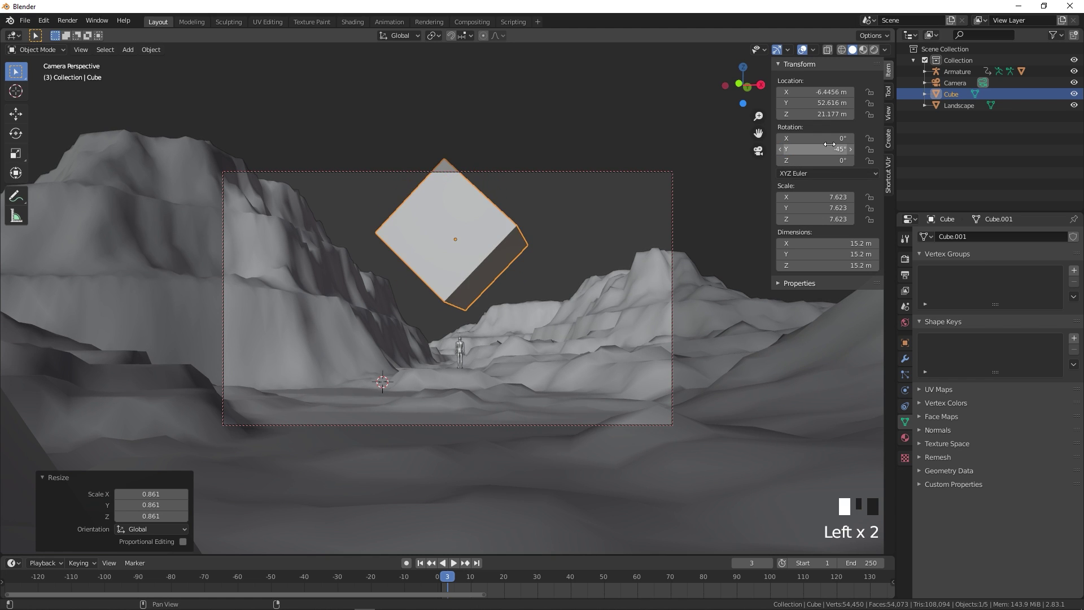
{"action": "left_click_drag", "start_coordinate": [824, 161], "coordinate": [825, 138]}
{"action": "left_click", "coordinate": [841, 139]}
{"action": "key", "text": "Return"}
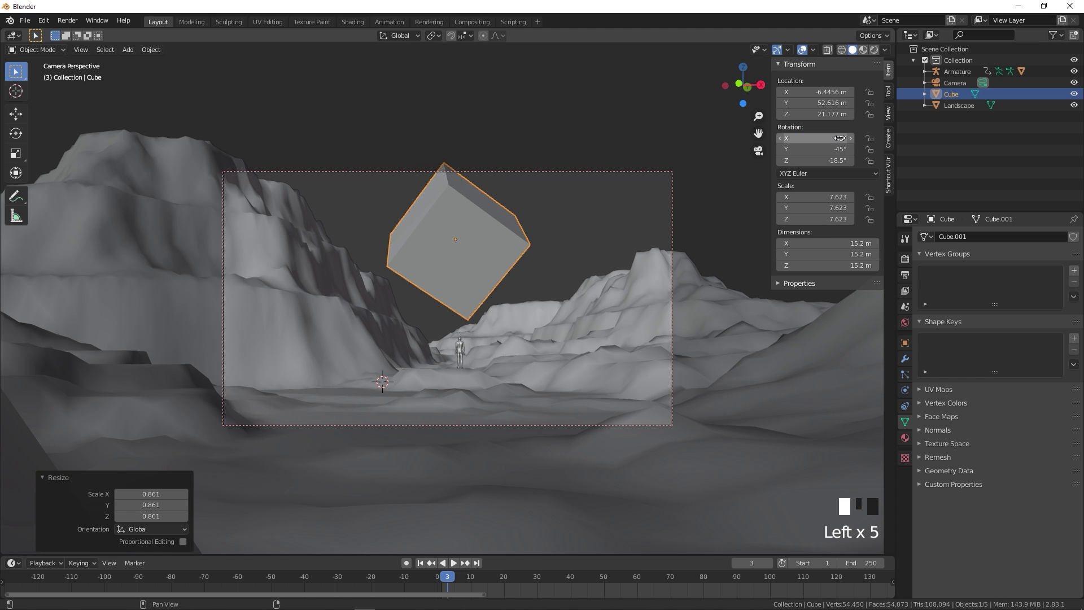
{"action": "left_click_drag", "start_coordinate": [840, 160], "coordinate": [879, 160]}
- Fine-tune the cube's position in the shot and deselect it
{"action": "key", "text": "g"}
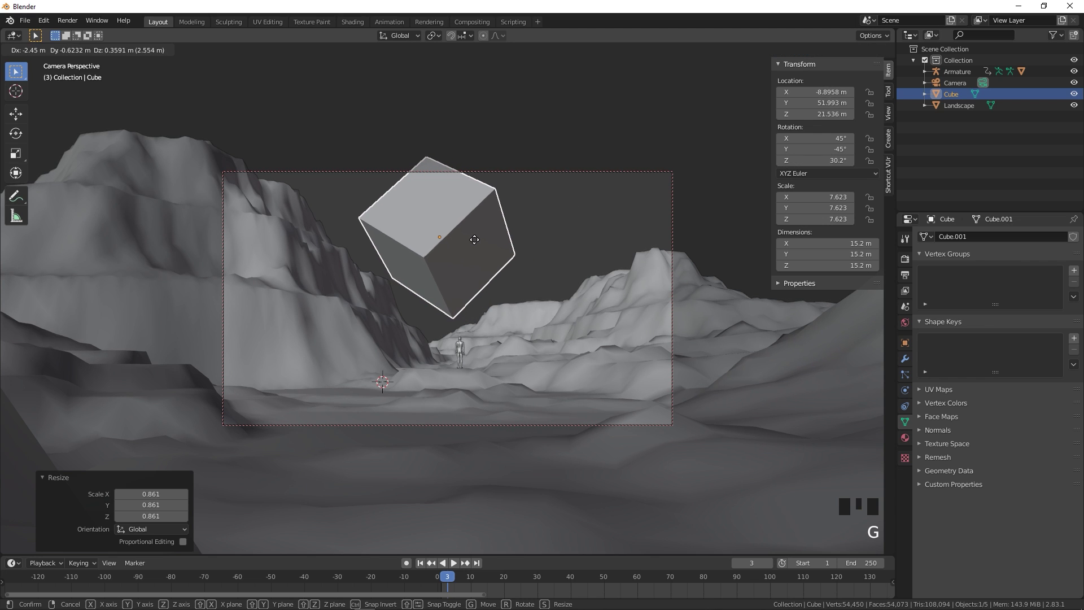
{"action": "left_click", "coordinate": [517, 270]}
{"action": "left_click", "coordinate": [570, 124]}
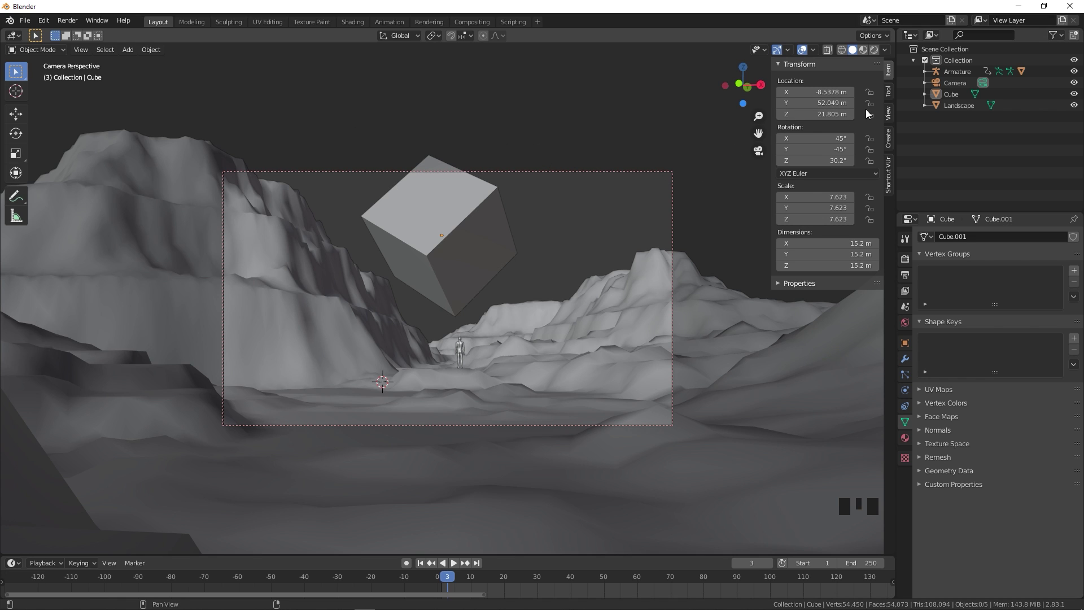
{"action": "left_click", "coordinate": [889, 113]}
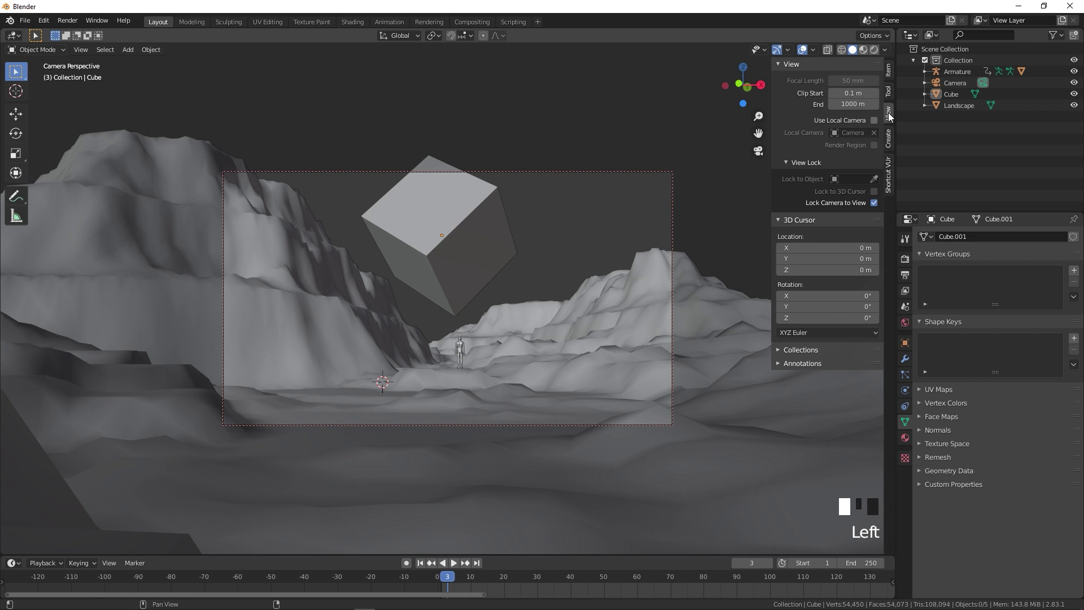
- Turn off Lock Camera to View, leave the camera view and switch to Rendered shading
{"action": "left_click", "coordinate": [875, 203]}
{"action": "left_click", "coordinate": [889, 70]}
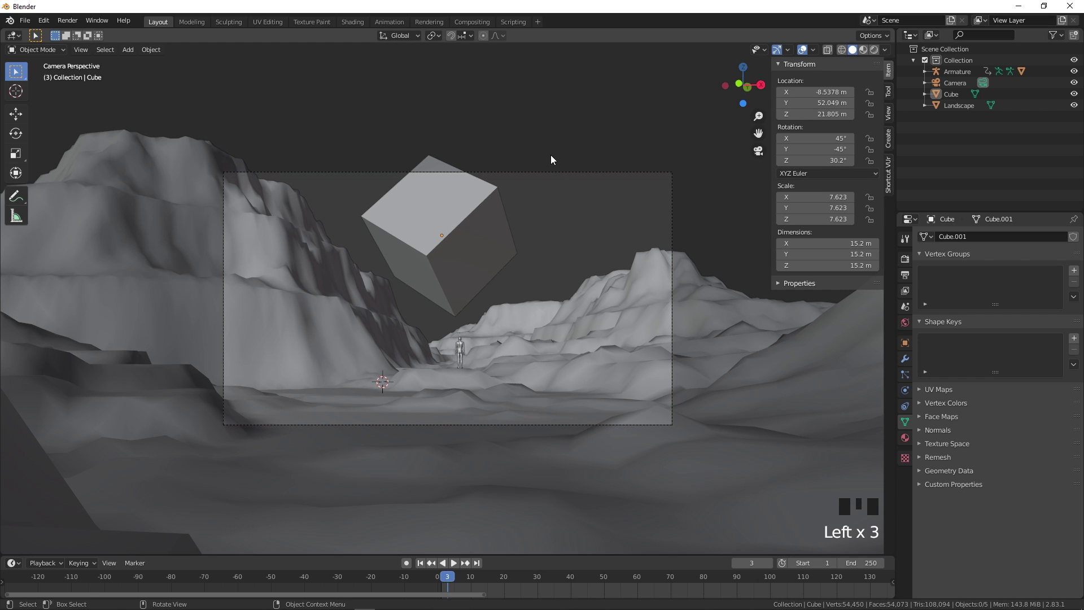
{"action": "key", "text": "KP_0"}
{"action": "key", "text": "n"}
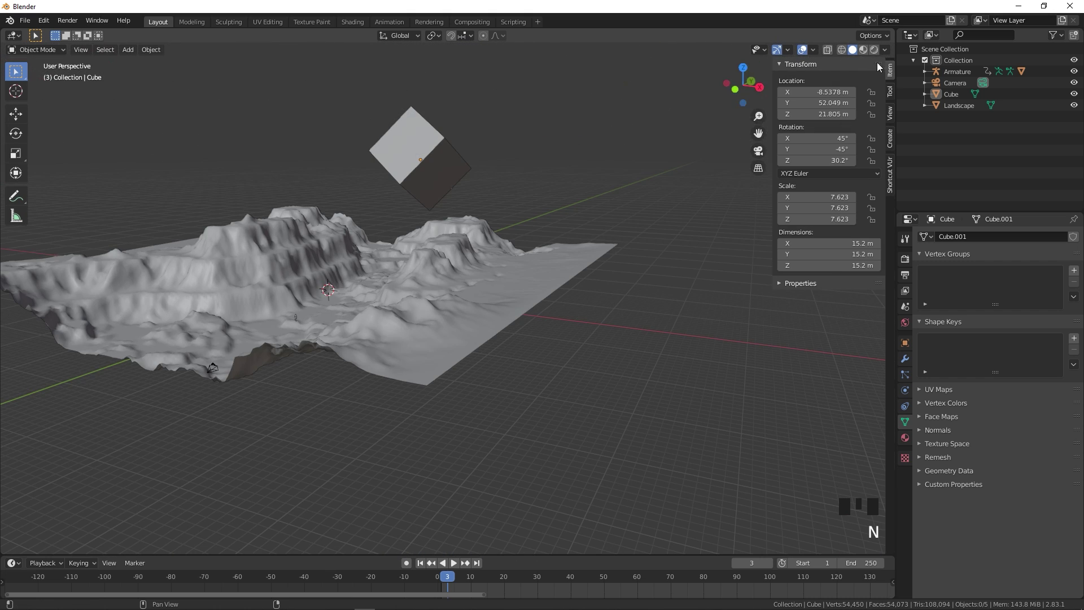
{"action": "left_click", "coordinate": [874, 50]}
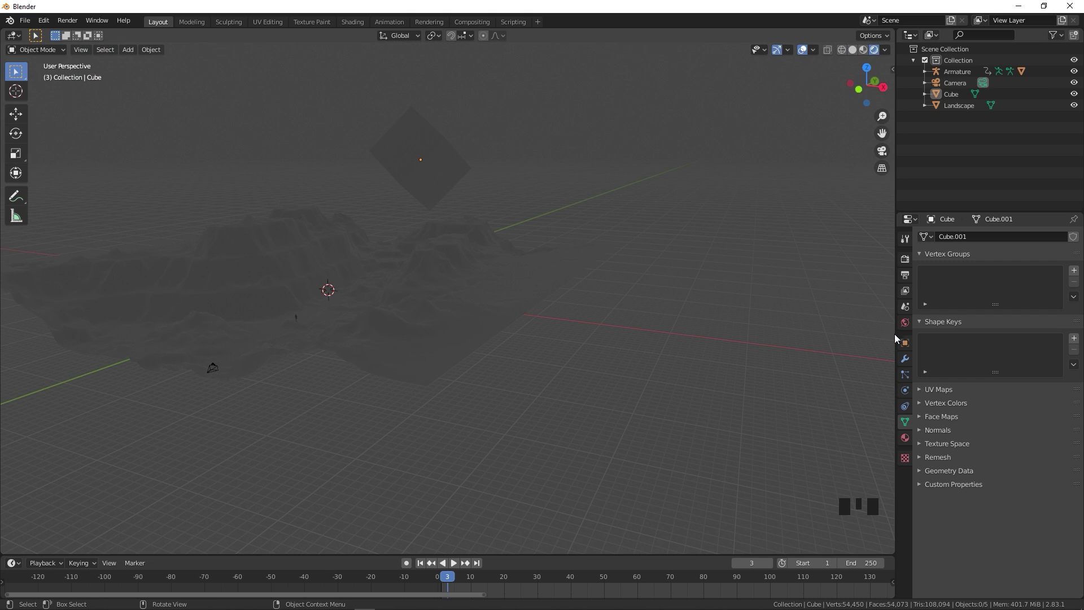
- Enable ambient occlusion and Screen Space Reflections in the Eevee render settings
{"action": "left_click", "coordinate": [905, 259]}
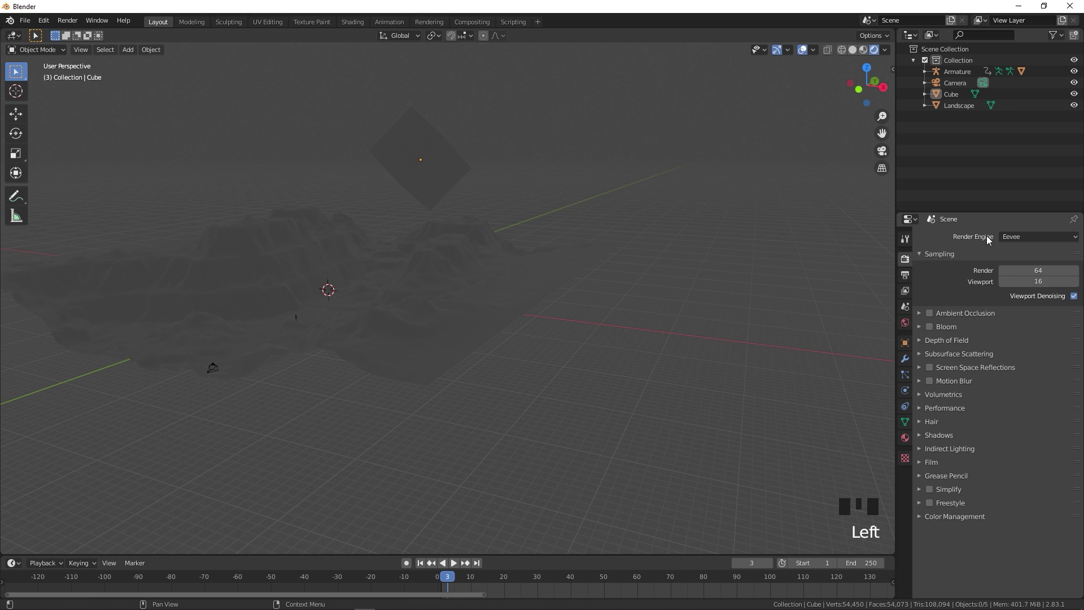
{"action": "left_click", "coordinate": [931, 314]}
{"action": "left_click", "coordinate": [919, 367]}
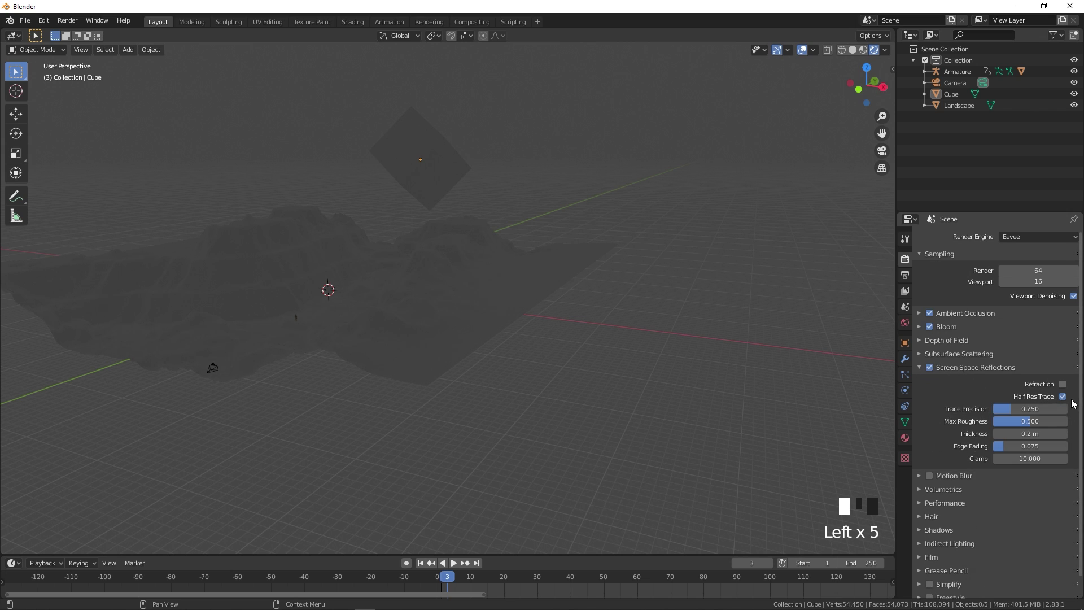
{"action": "left_click", "coordinate": [921, 368]}
{"action": "mouse_move", "coordinate": [313, 309]}
{"action": "middle_mouse_down"}
{"action": "mouse_move", "coordinate": [331, 318]}
{"action": "mouse_move", "coordinate": [315, 315]}
{"action": "middle_mouse_up"}
- Set the World background colour value to 0 so it turns black
{"action": "left_click", "coordinate": [905, 326]}
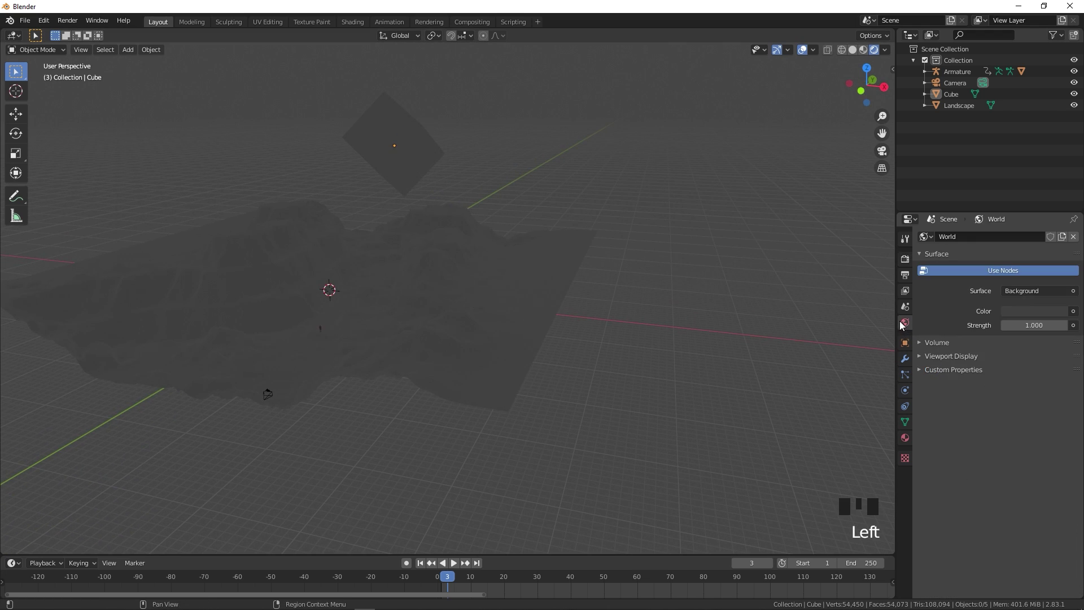
{"action": "left_click", "coordinate": [1047, 312]}
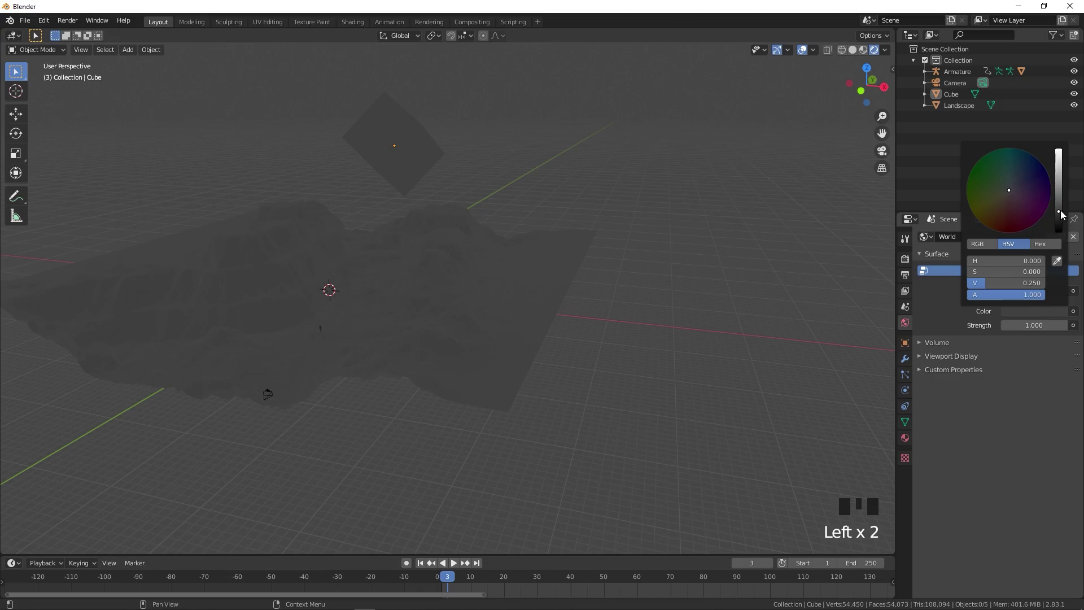
{"action": "left_click_drag", "start_coordinate": [1061, 213], "coordinate": [1061, 231]}
{"action": "middle_click_drag", "start_coordinate": [717, 349], "coordinate": [408, 306]}
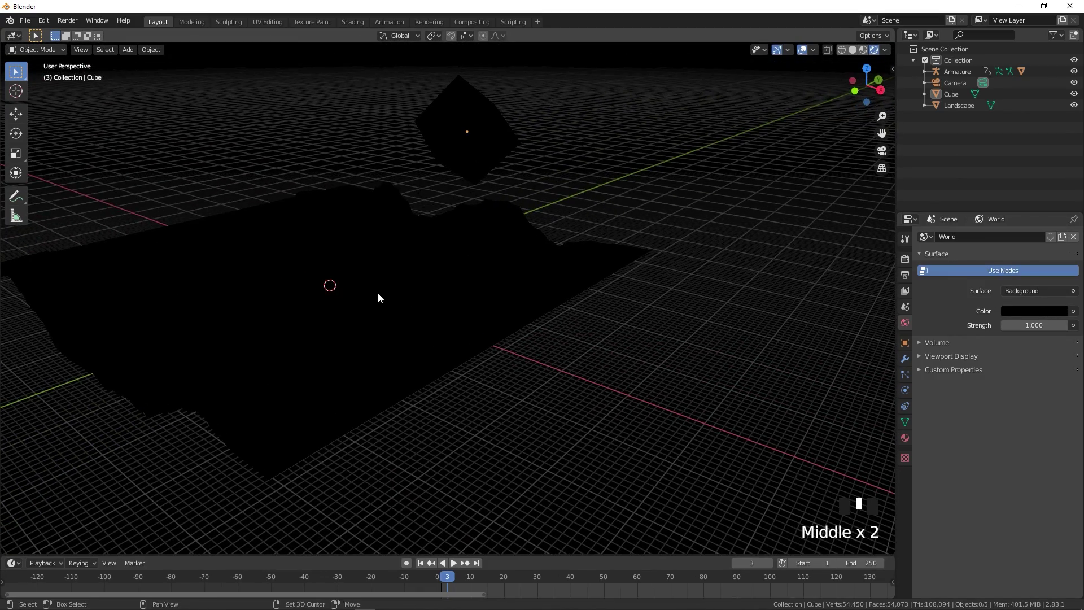
- Add an area light, raise it vertically above the terrain and scale it up about 51.6×
{"action": "key", "text": "shift+a"}
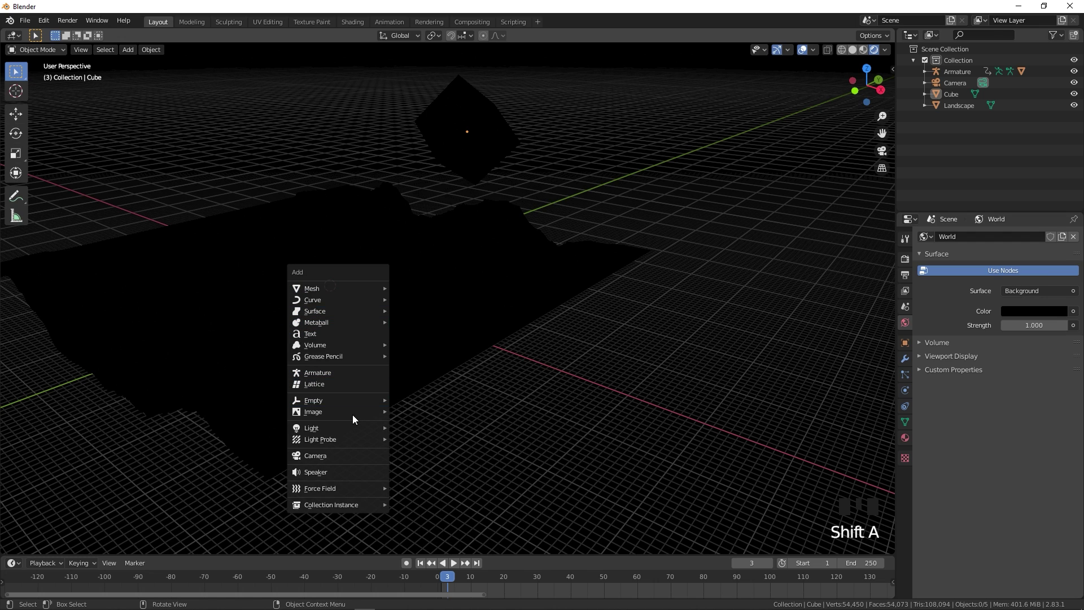
{"action": "mouse_move", "coordinate": [363, 429]}
{"action": "left_click", "coordinate": [418, 465]}
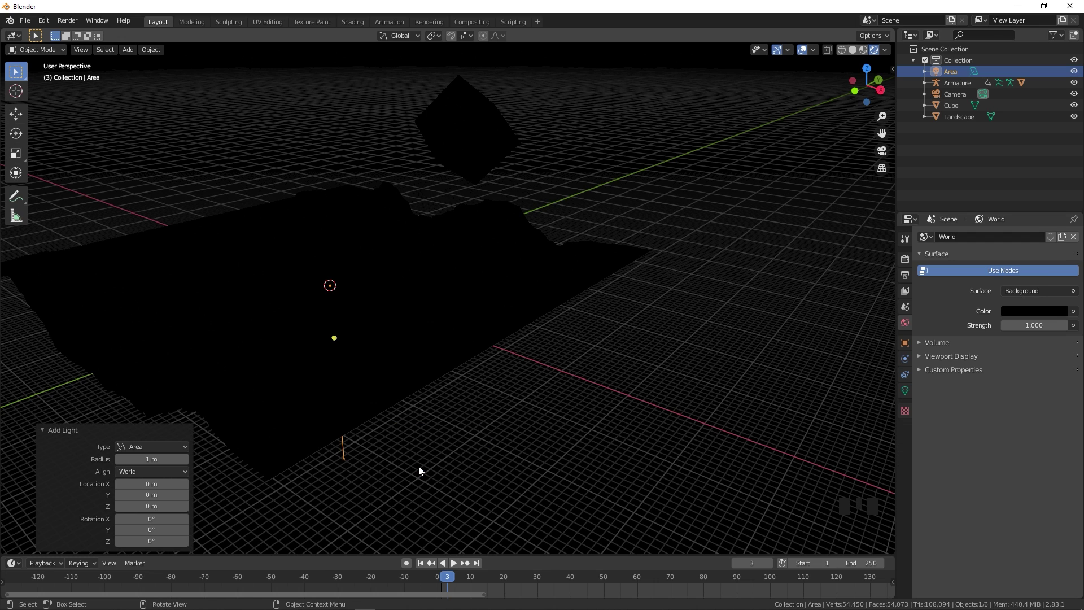
{"action": "key", "text": "g"}
{"action": "key", "text": "z"}
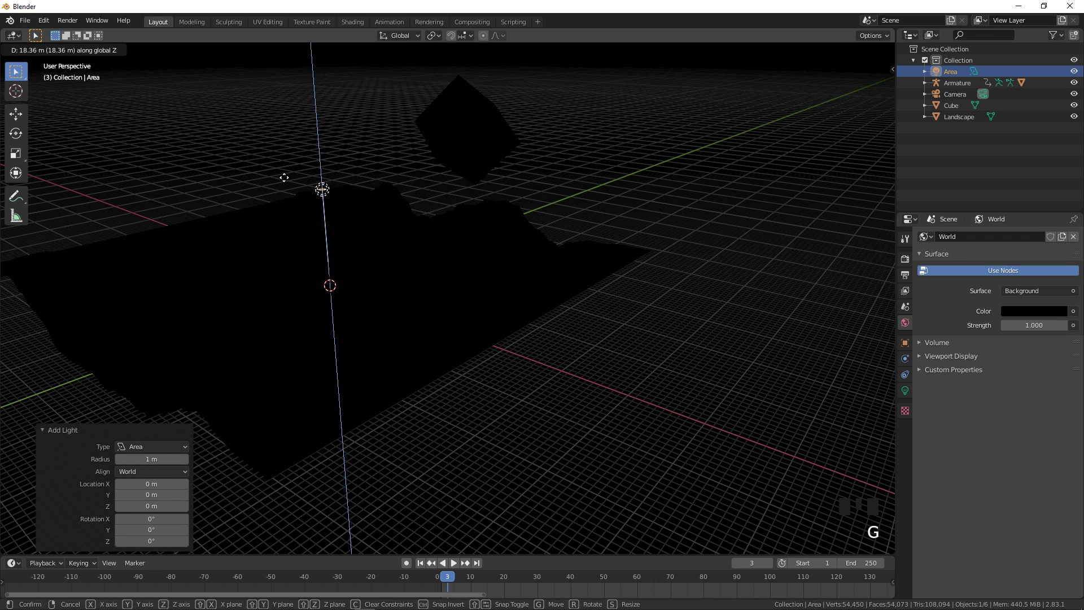
{"action": "left_click", "coordinate": [279, 150]}
{"action": "key", "text": "s"}
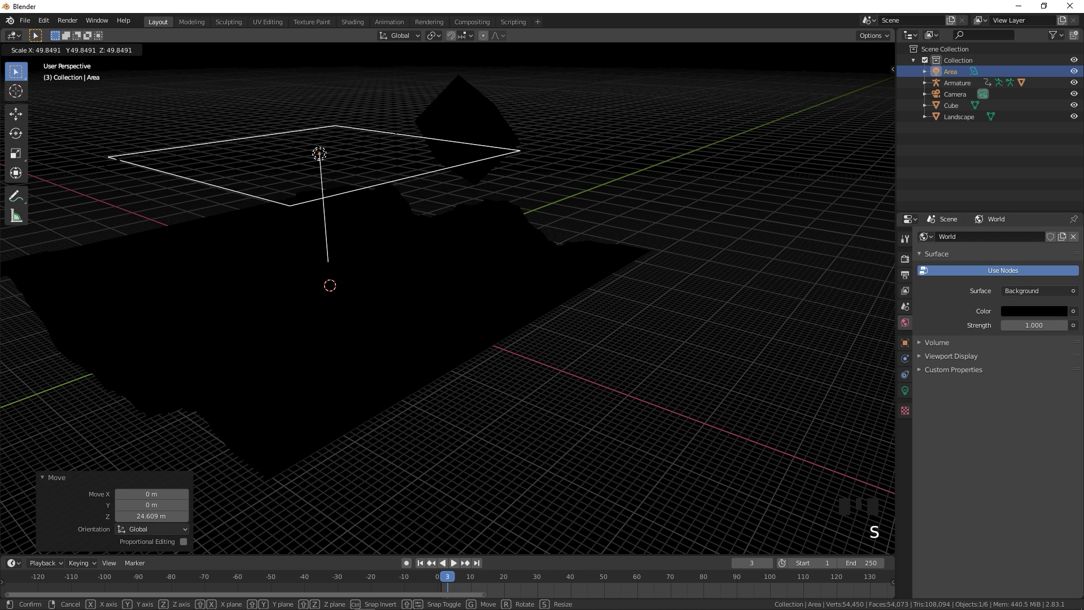
{"action": "left_click", "coordinate": [336, 328]}
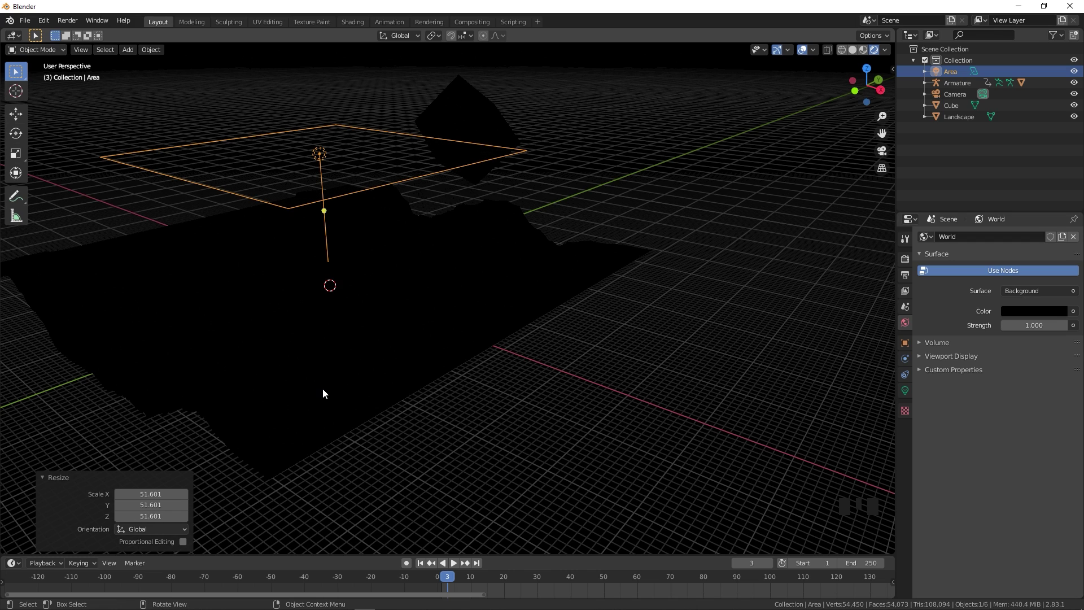
- Raise the area light's power to 2596.6 W and check the shot through the camera
{"action": "left_click", "coordinate": [905, 391]}
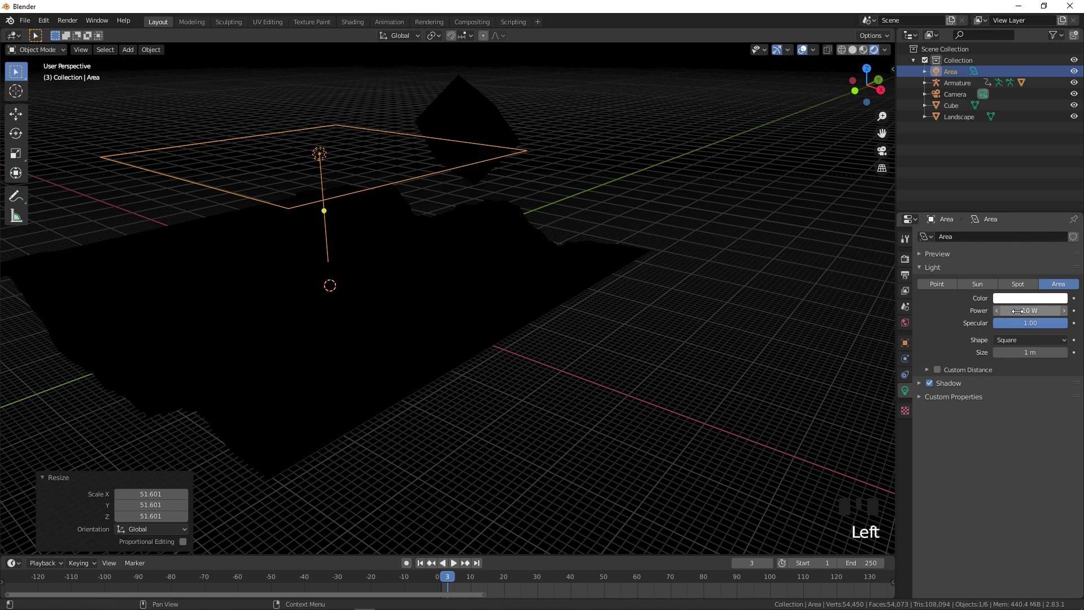
{"action": "left_click", "coordinate": [1015, 310]}
{"action": "left_click_drag", "start_coordinate": [1015, 310], "coordinate": [1034, 310]}
{"action": "middle_click_drag", "start_coordinate": [410, 372], "coordinate": [409, 310]}
{"action": "scroll", "coordinate": [373, 264], "scroll_direction": "up", "scroll_amount": 4}
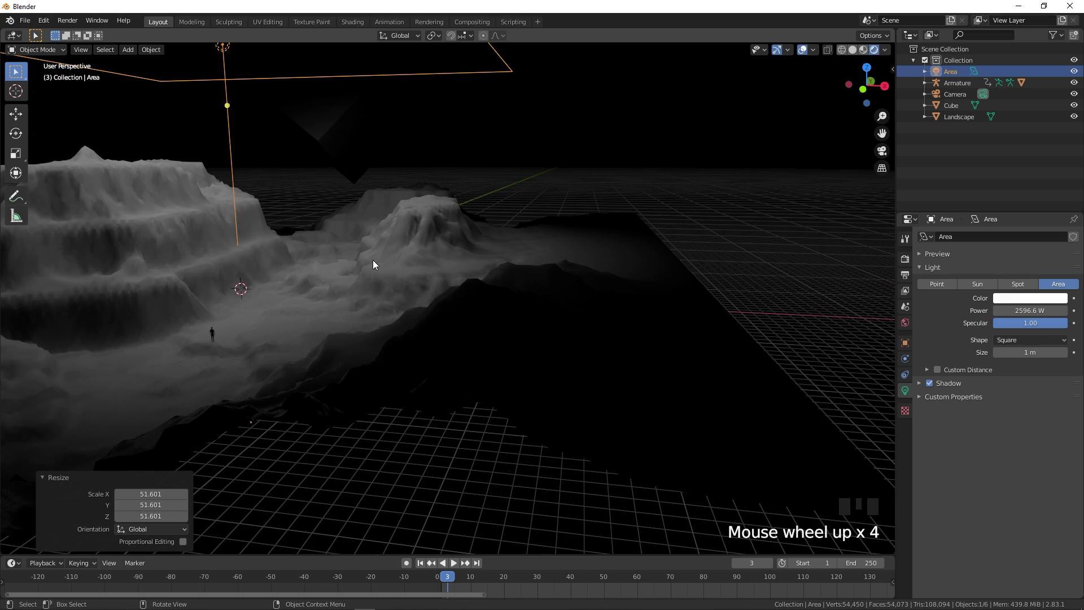
{"action": "key", "text": "KP_0"}
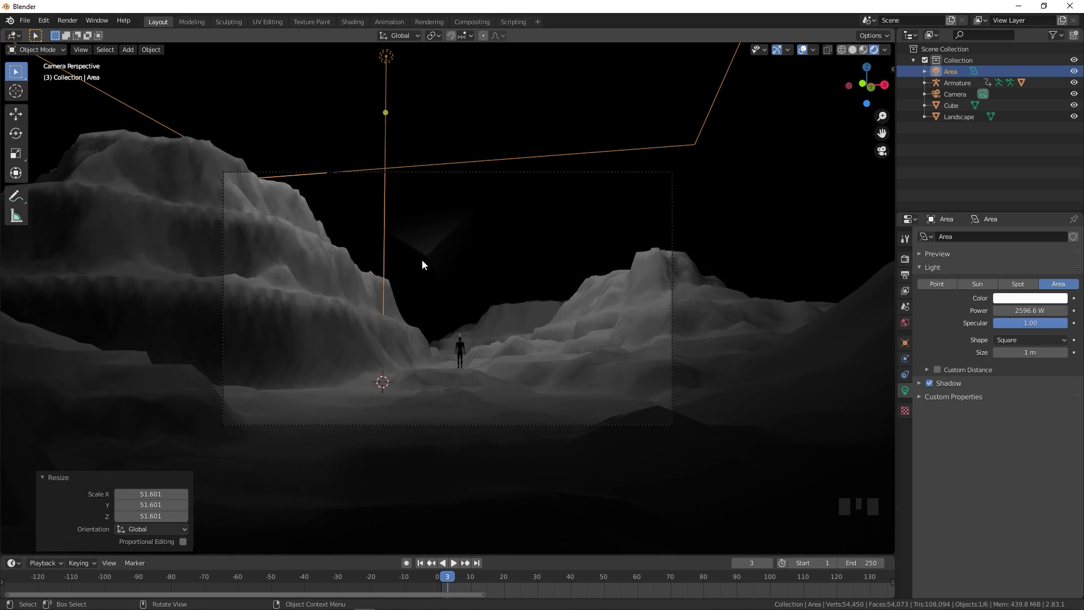
{"action": "middle_click_drag", "start_coordinate": [416, 258], "coordinate": [514, 279]}
- From the top view, shift the cube about 10 m in Y so it sits over the canyon in shot
{"action": "left_click", "coordinate": [633, 138]}
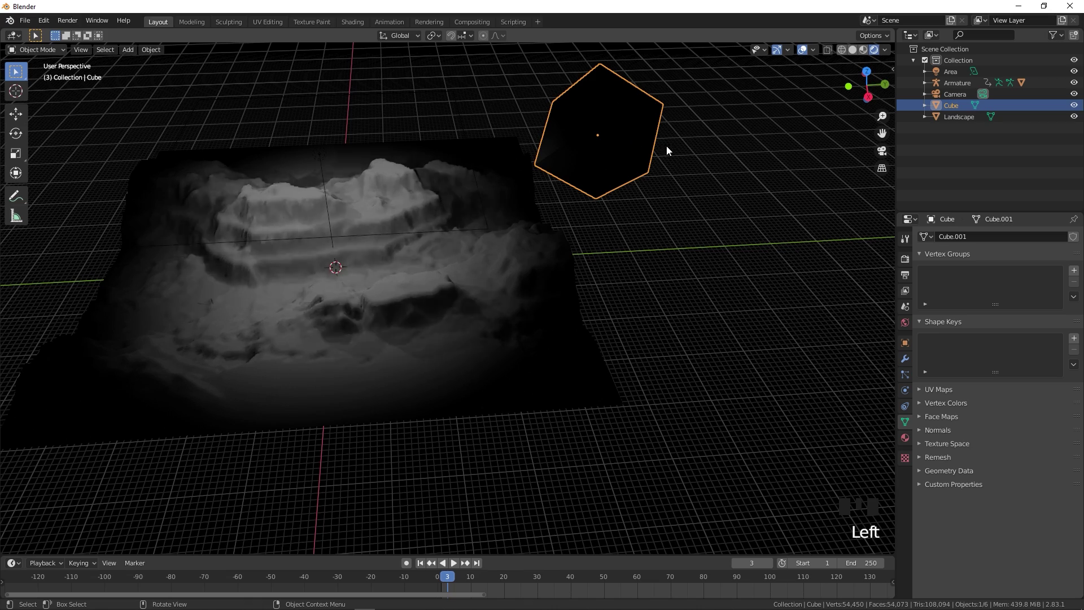
{"action": "key", "text": "KP_7"}
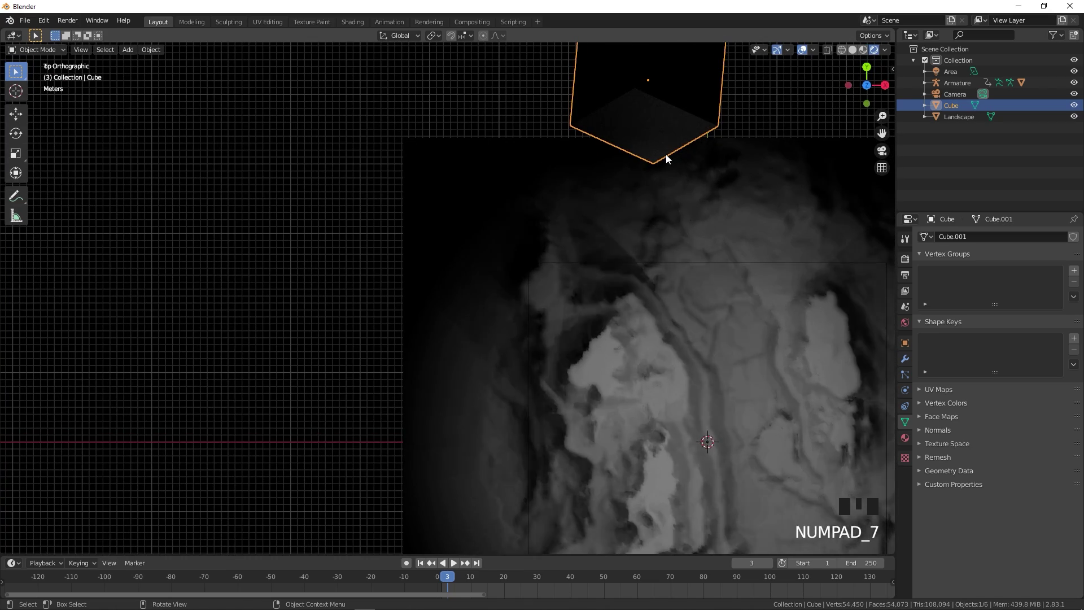
{"action": "key", "text": "g"}
{"action": "left_click", "coordinate": [682, 224]}
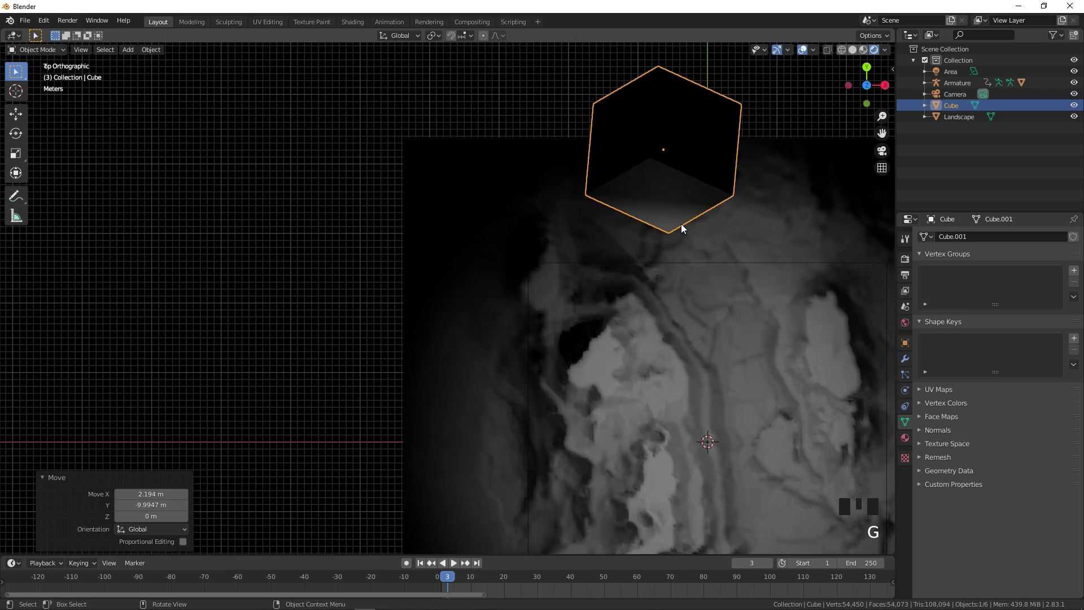
{"action": "key", "text": "KP_0"}
{"action": "left_click", "coordinate": [718, 168]}
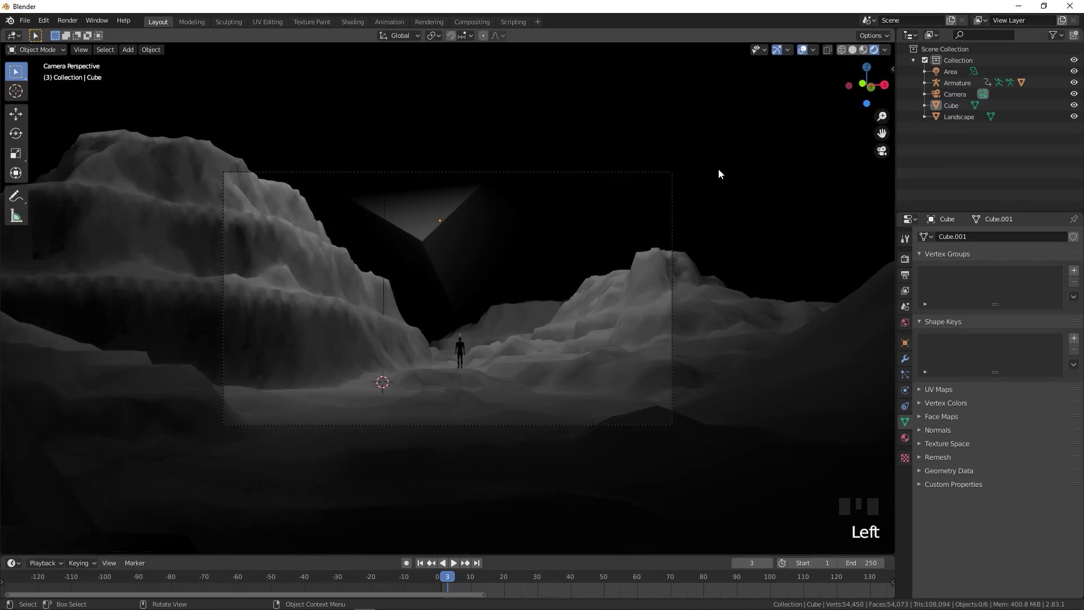
{"action": "key", "text": "KP_0"}
- Select the landscape and drag the bottom editor area taller
{"action": "middle_click_drag", "start_coordinate": [727, 197], "coordinate": [433, 259]}
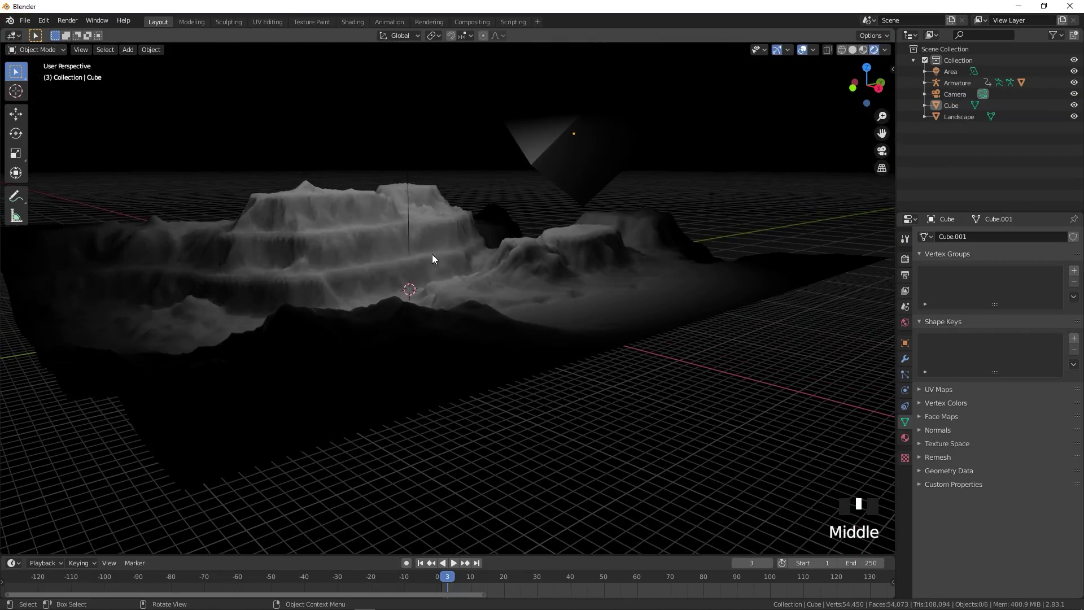
{"action": "left_click", "coordinate": [350, 247]}
{"action": "left_click_drag", "start_coordinate": [555, 557], "coordinate": [557, 366]}
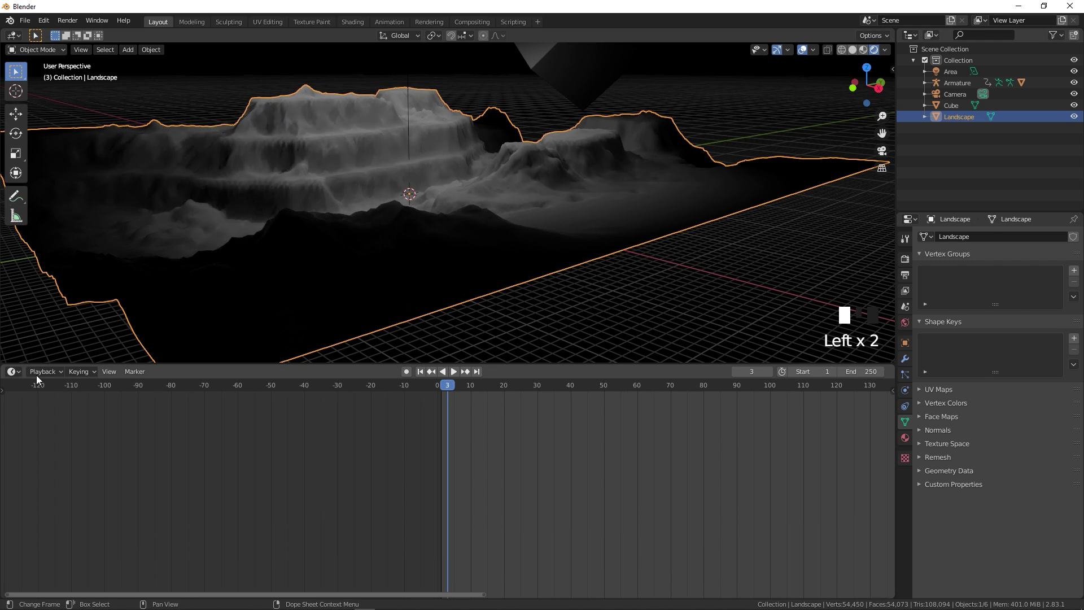
- Turn the bottom area into a Shader Editor and create a new material named 'Ground'
{"action": "left_click", "coordinate": [15, 373]}
{"action": "left_click", "coordinate": [37, 451]}
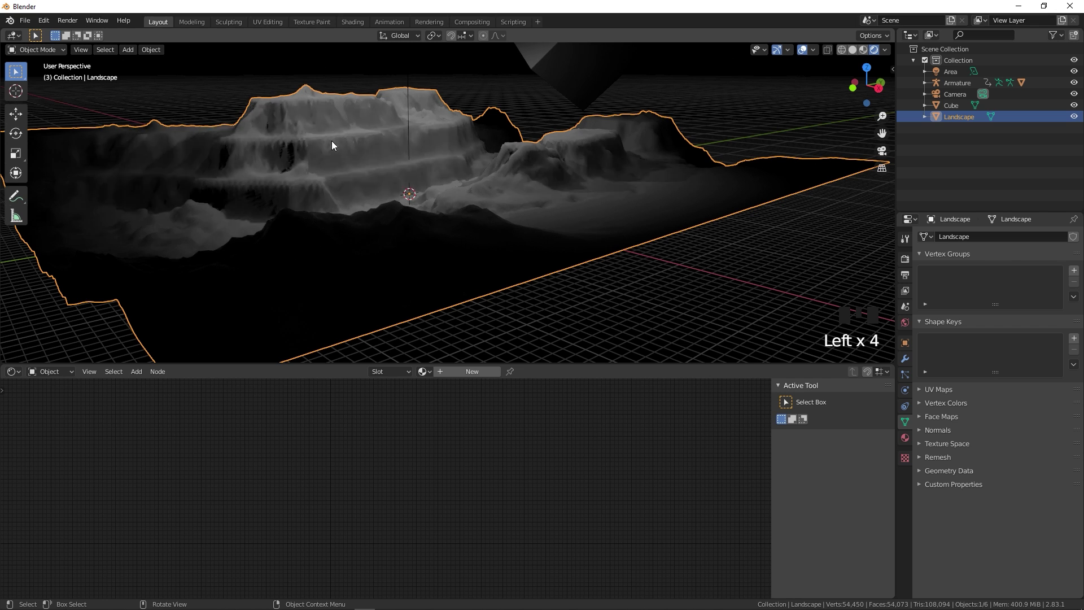
{"action": "left_click", "coordinate": [479, 373]}
{"action": "left_click", "coordinate": [438, 371]}
{"action": "type", "text": "Ground"}
{"action": "key", "text": "Return"}
- Arrange the nodes and darken the Principled BSDF Base Color almost to black
{"action": "scroll", "coordinate": [449, 487], "scroll_direction": "up", "scroll_amount": 12}
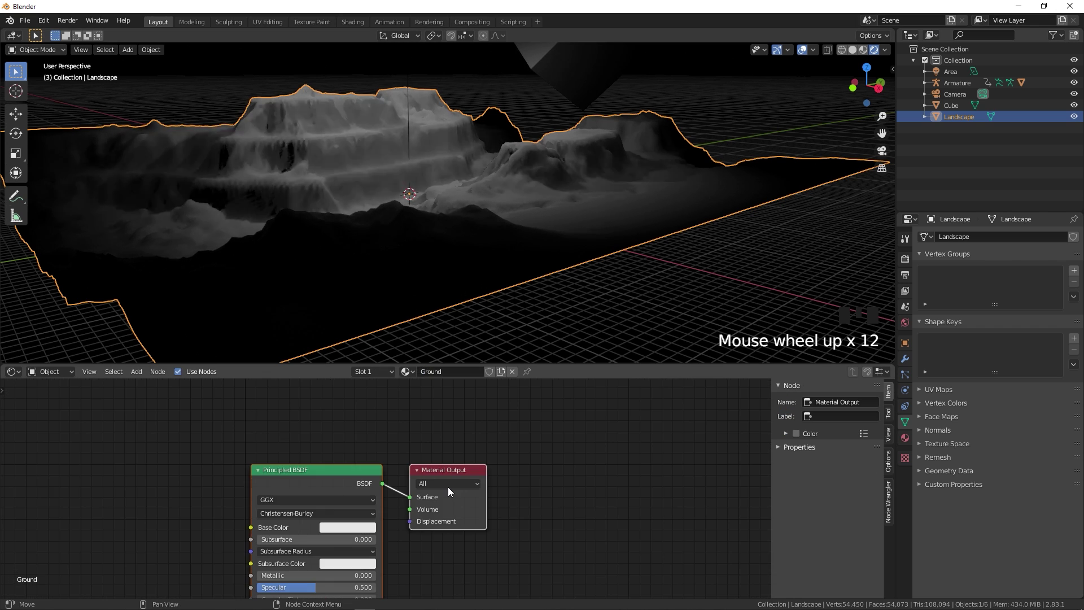
{"action": "left_click_drag", "start_coordinate": [586, 371], "coordinate": [579, 344]}
{"action": "left_click", "coordinate": [445, 432]}
{"action": "left_click_drag", "start_coordinate": [452, 456], "coordinate": [622, 443]}
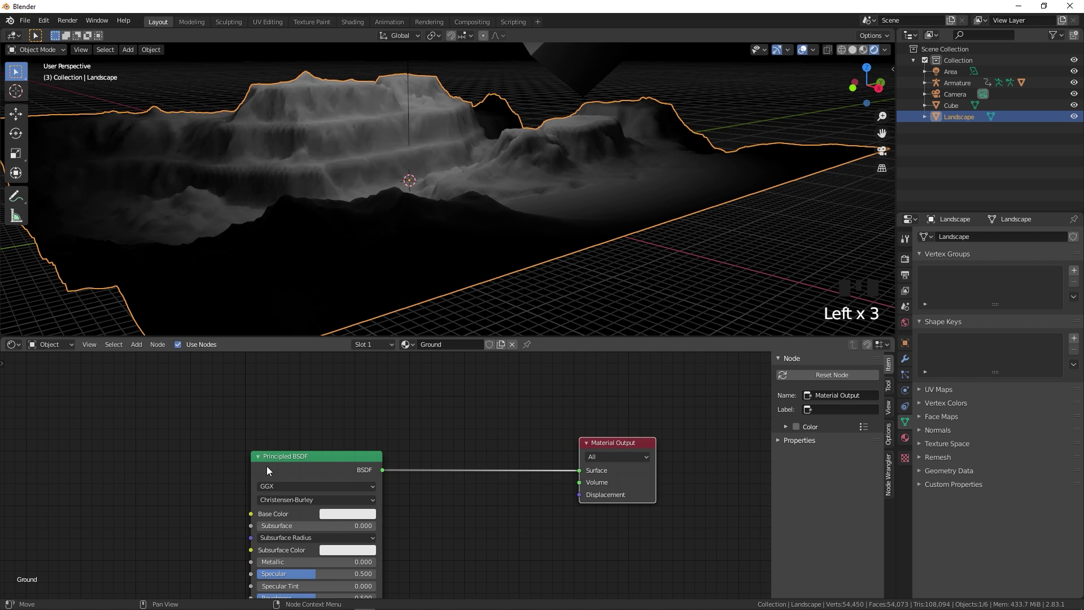
{"action": "left_click_drag", "start_coordinate": [266, 472], "coordinate": [238, 405]}
{"action": "left_click", "coordinate": [315, 451]}
{"action": "left_click_drag", "start_coordinate": [386, 320], "coordinate": [387, 363]}
{"action": "left_click", "coordinate": [418, 517]}
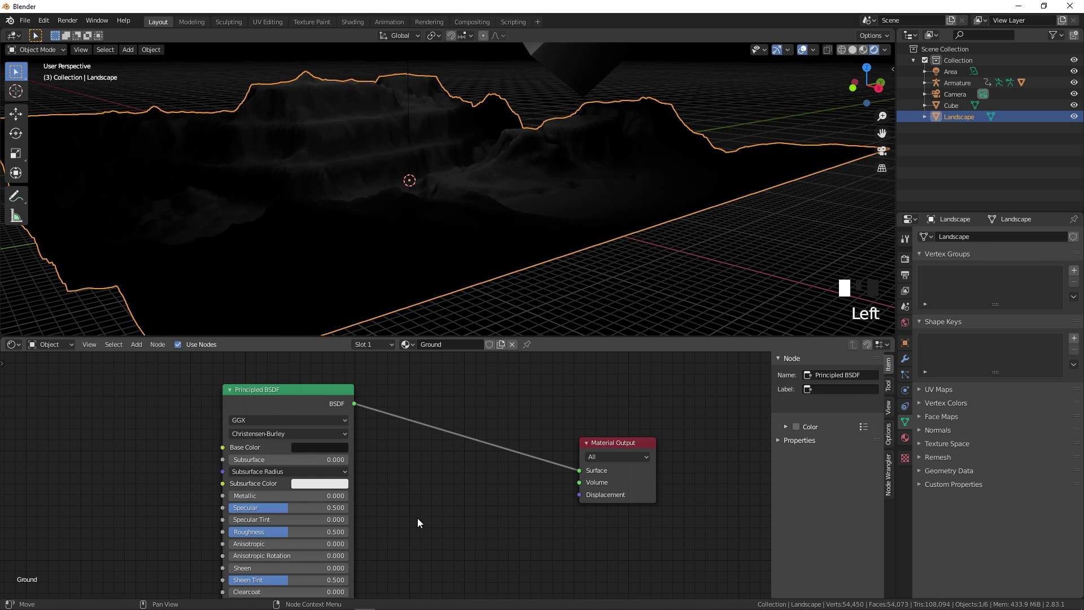
- Add a Noise Texture node to the left of the shader
{"action": "left_click_drag", "start_coordinate": [280, 393], "coordinate": [439, 436]}
{"action": "left_click", "coordinate": [134, 443]}
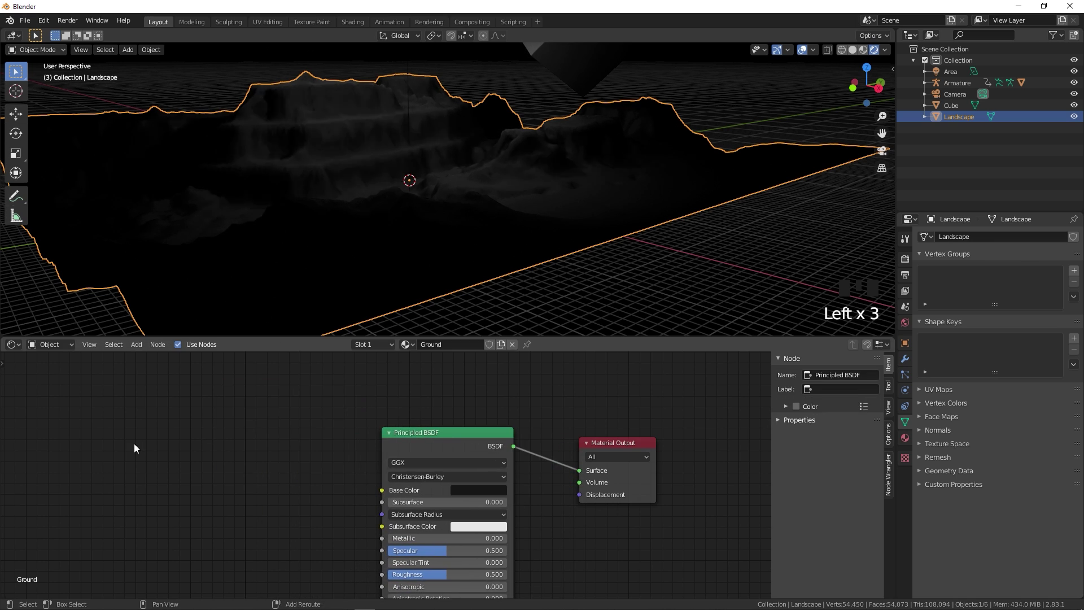
{"action": "key", "text": "shift+a"}
{"action": "left_click", "coordinate": [134, 444]}
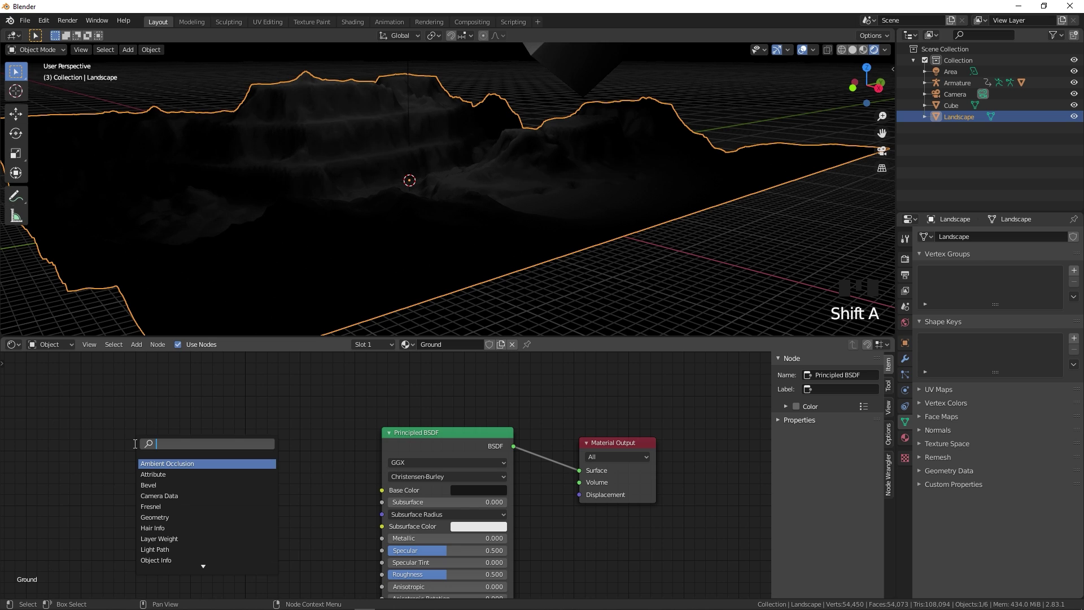
{"action": "type", "text": "noi"}
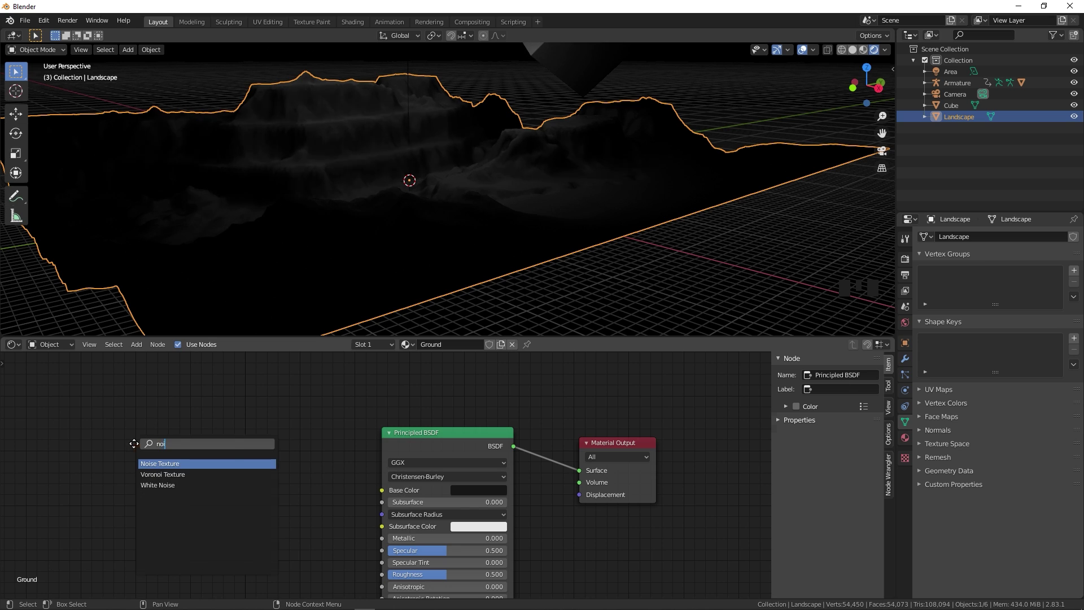
{"action": "key", "text": "Return"}
{"action": "left_click", "coordinate": [110, 446]}
- Add a ColorRamp node and position it between the Noise Texture and the Principled BSDF
{"action": "key", "text": "shift+a"}
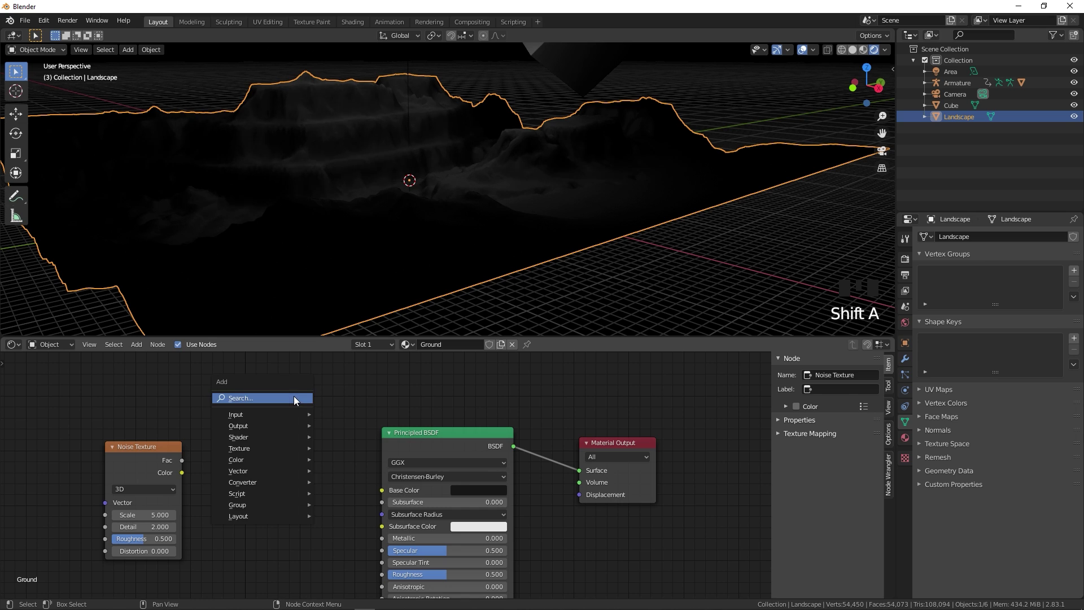
{"action": "left_click", "coordinate": [296, 400]}
{"action": "type", "text": "colo"}
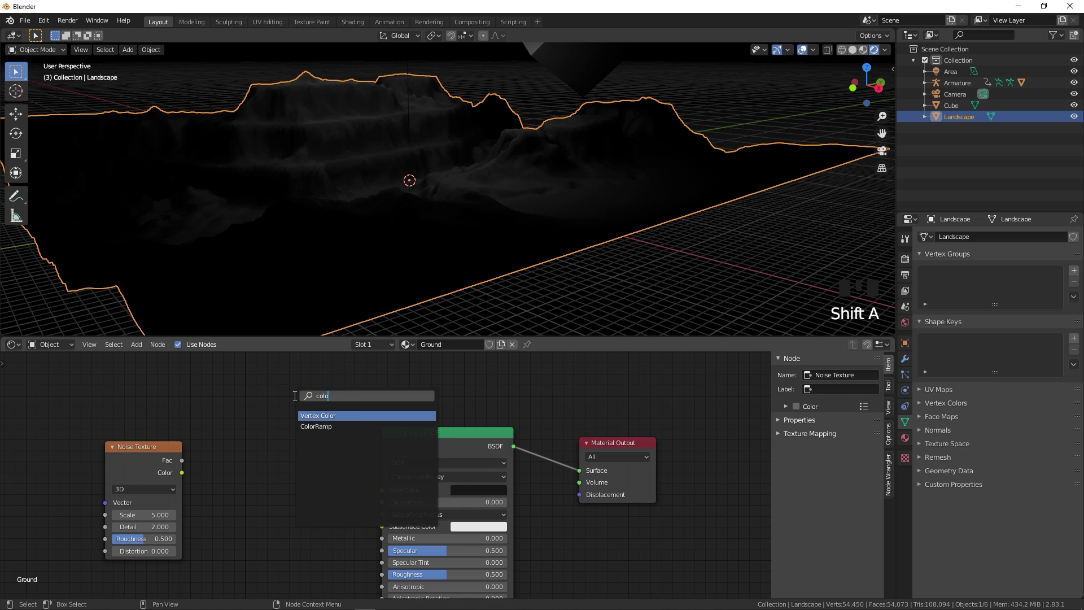
{"action": "left_click", "coordinate": [315, 427]}
{"action": "left_click", "coordinate": [302, 429]}
{"action": "left_click_drag", "start_coordinate": [125, 468], "coordinate": [216, 538]}
{"action": "left_click_drag", "start_coordinate": [343, 469], "coordinate": [382, 574]}
{"action": "left_click", "coordinate": [314, 465]}
{"action": "scroll", "coordinate": [263, 426], "scroll_direction": "down", "scroll_amount": 2}
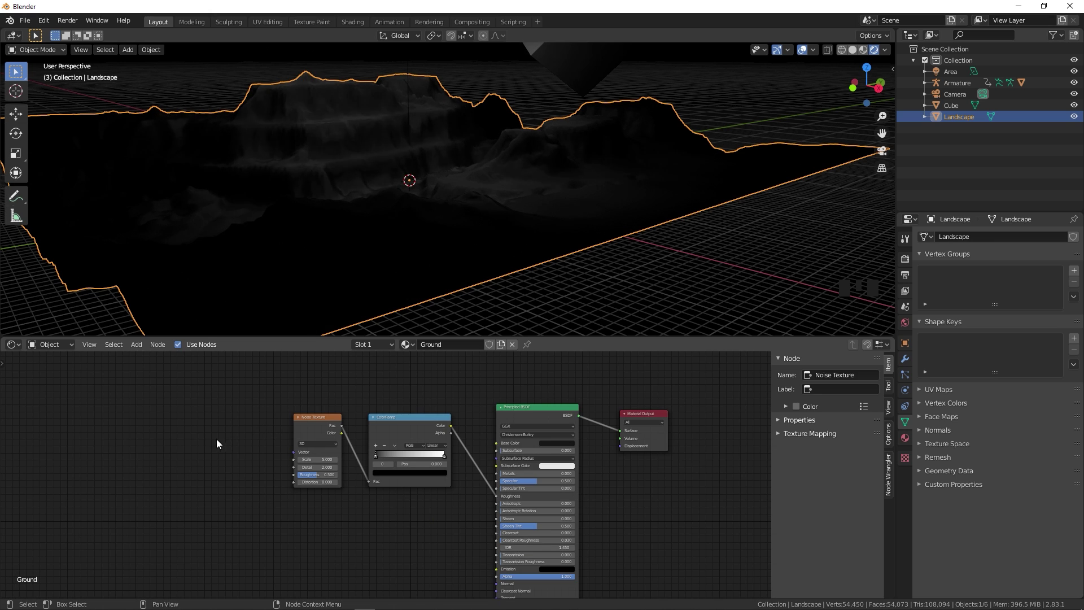
- Add Texture Coordinate and Mapping nodes with Ctrl+T and feed Object coordinates into the Mapping
{"action": "left_click", "coordinate": [313, 428]}
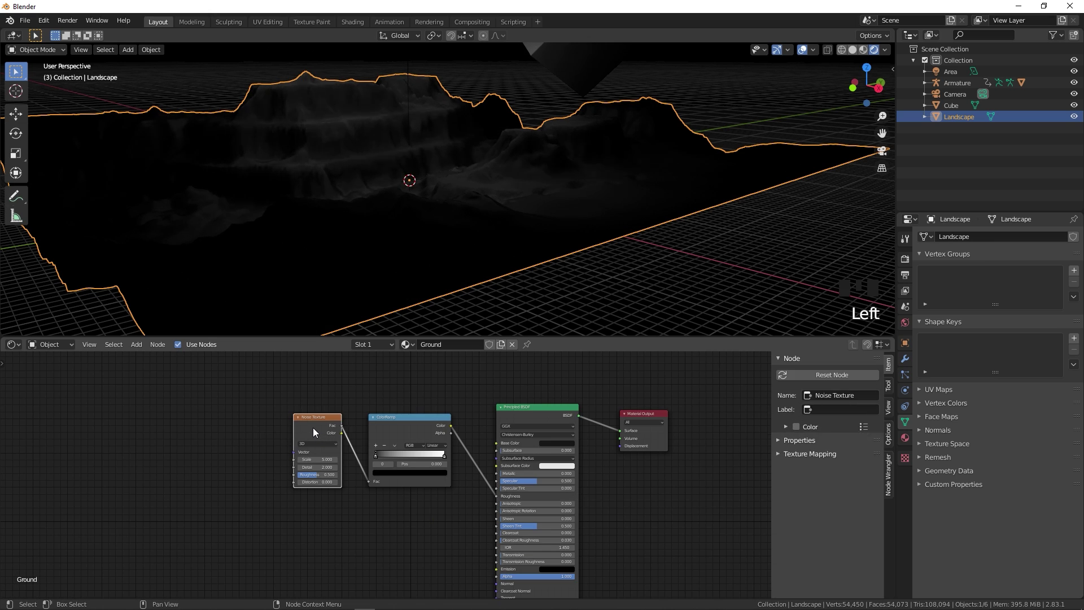
{"action": "key", "text": "ctrl+t"}
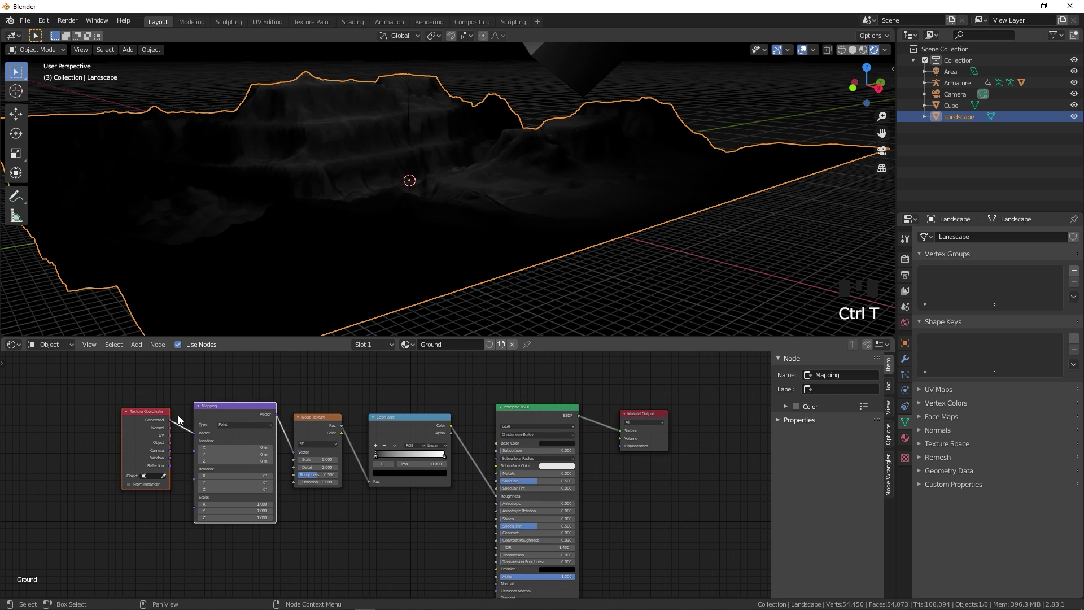
{"action": "left_click", "coordinate": [148, 404]}
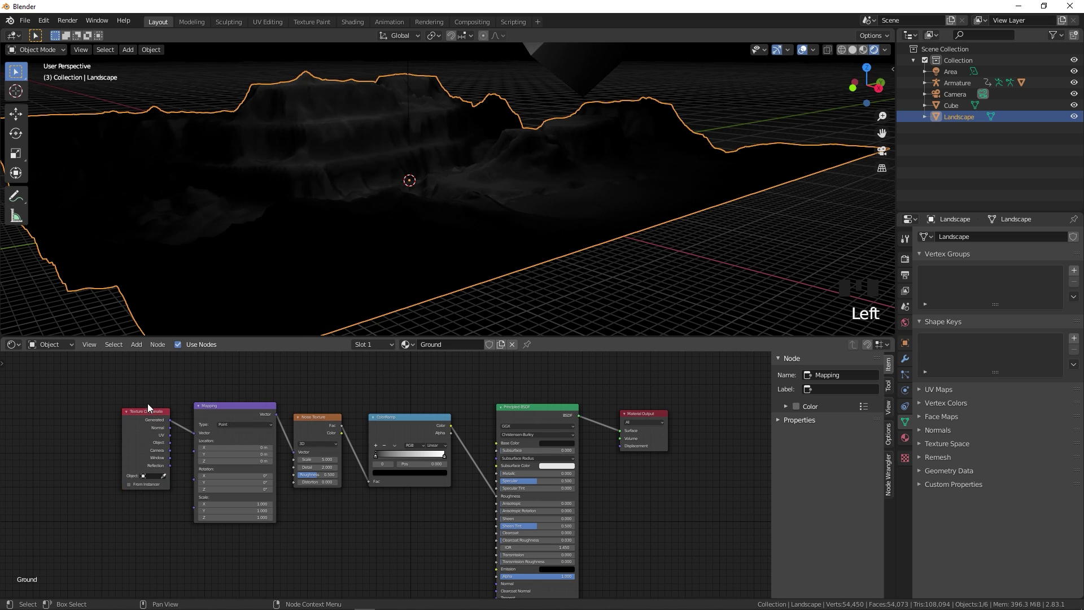
{"action": "key", "text": "shift+a"}
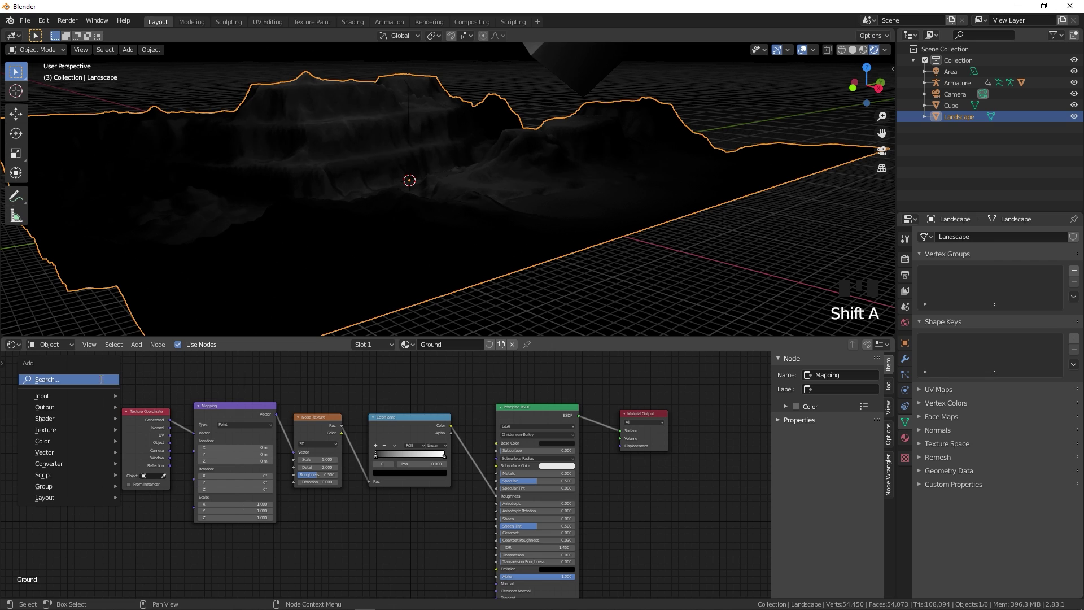
{"action": "left_click", "coordinate": [100, 378]}
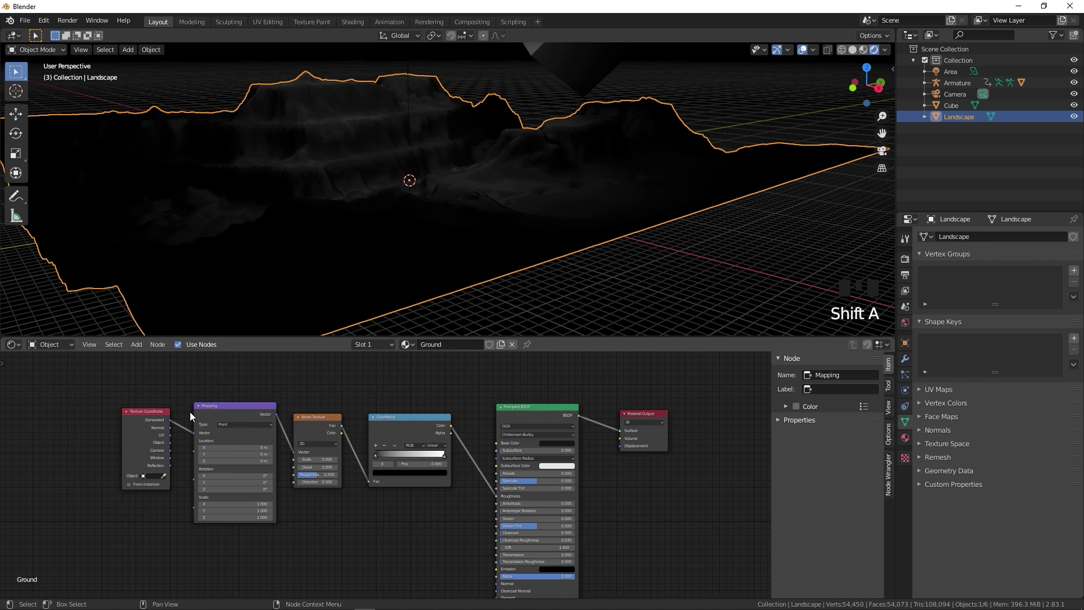
{"action": "scroll", "coordinate": [116, 411], "scroll_direction": "up", "scroll_amount": 6}
{"action": "middle_click_drag", "start_coordinate": [96, 362], "coordinate": [225, 386], "text": "shift"}
{"action": "left_click_drag", "start_coordinate": [169, 448], "coordinate": [208, 433]}
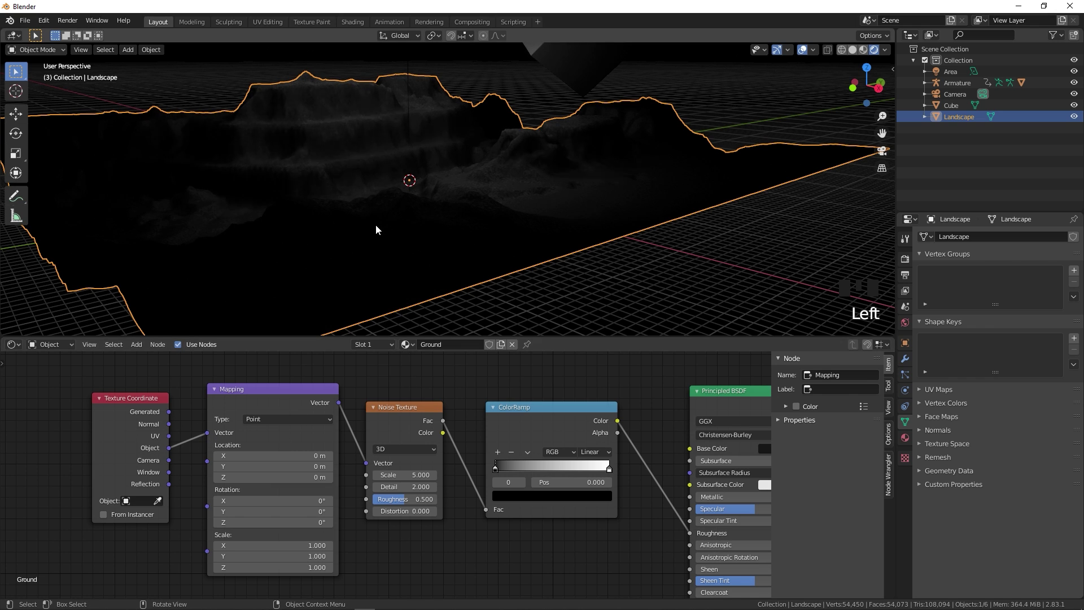
- Set the noise scale to 0.150 and pull the ColorRamp stops together for patchier roughness
{"action": "scroll", "coordinate": [375, 223], "scroll_direction": "up", "scroll_amount": 6}
{"action": "scroll", "coordinate": [408, 225], "scroll_direction": "down", "scroll_amount": 1}
{"action": "scroll", "coordinate": [408, 226], "scroll_direction": "up", "scroll_amount": 1}
{"action": "middle_click_drag", "start_coordinate": [408, 225], "coordinate": [472, 237]}
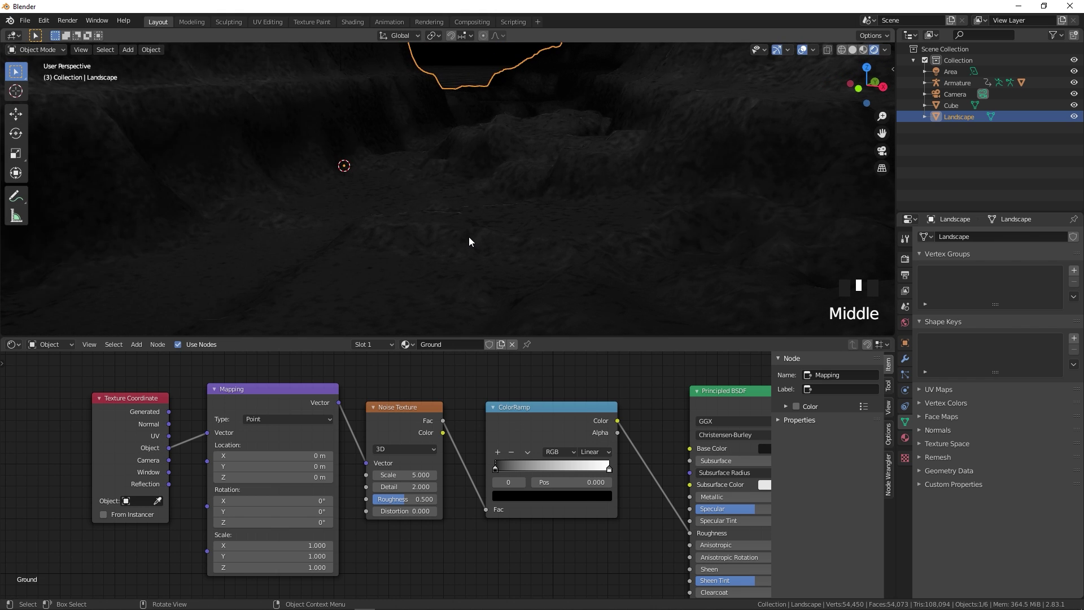
{"action": "scroll", "coordinate": [472, 240], "scroll_direction": "up", "scroll_amount": 1}
{"action": "left_click_drag", "start_coordinate": [404, 471], "coordinate": [271, 475]}
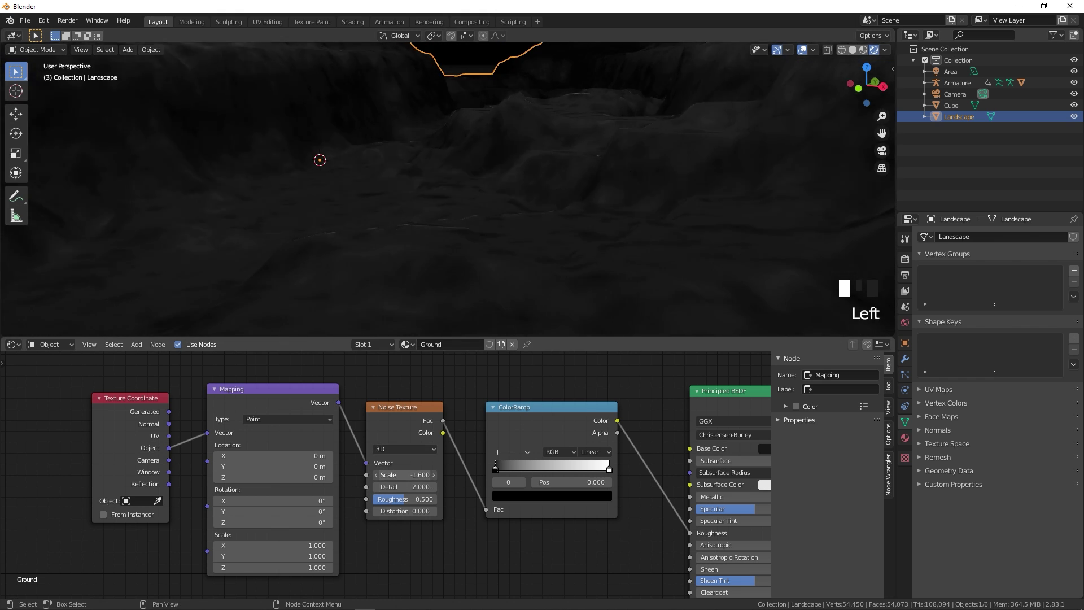
{"action": "left_click_drag", "start_coordinate": [495, 470], "coordinate": [541, 473]}
{"action": "left_click_drag", "start_coordinate": [609, 469], "coordinate": [565, 479]}
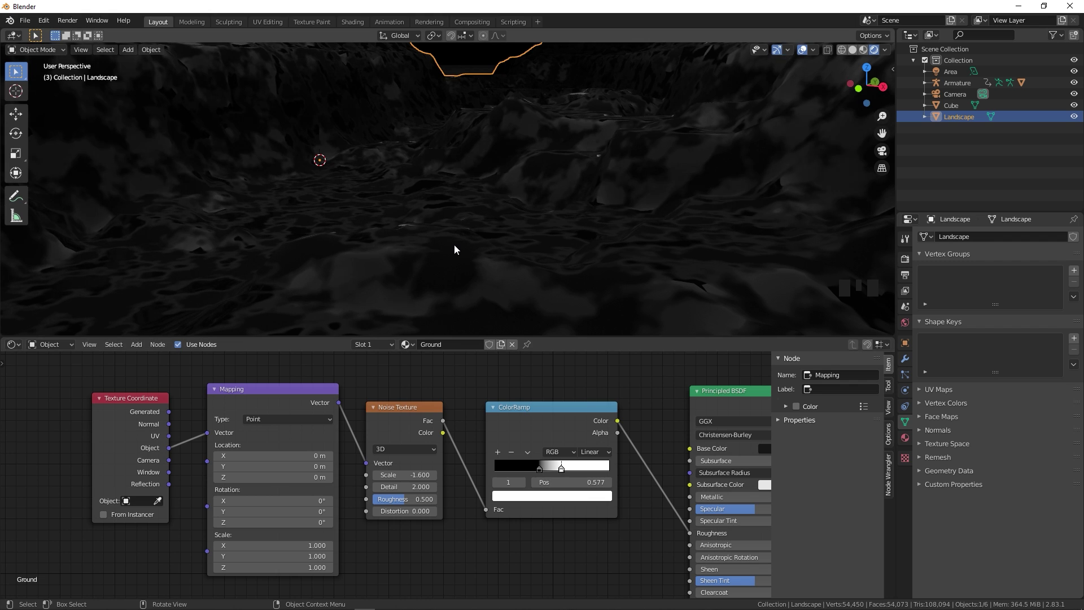
{"action": "key", "text": "KP_0"}
{"action": "mouse_move", "coordinate": [401, 472]}
{"action": "left_mouse_down"}
{"action": "mouse_move", "coordinate": [478, 472]}
{"action": "mouse_move", "coordinate": [466, 472]}
{"action": "left_mouse_up"}
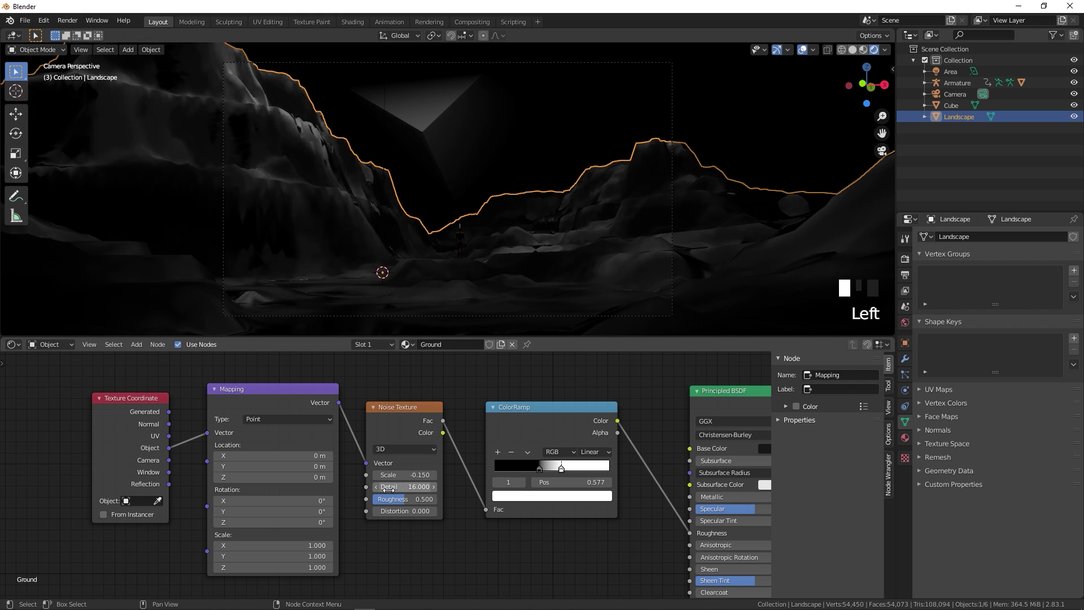
{"action": "scroll", "coordinate": [462, 546], "scroll_direction": "down", "scroll_amount": 4}
- Duplicate the ground's Noise Texture node and feed the Mapping output into the copy
{"action": "left_click", "coordinate": [407, 441]}
{"action": "middle_click_drag", "start_coordinate": [407, 441], "coordinate": [374, 372], "text": "shift"}
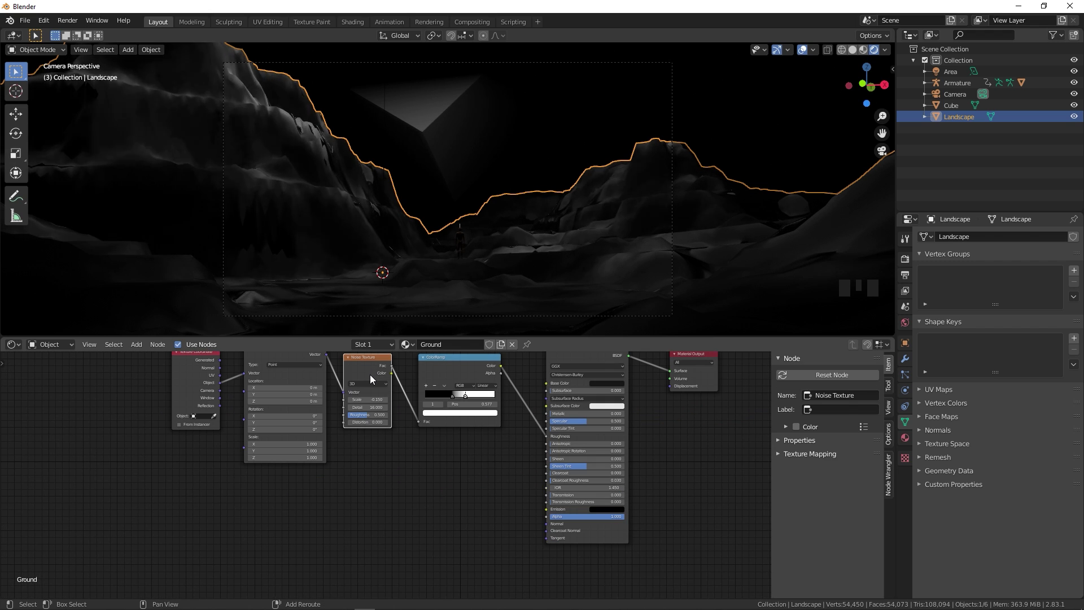
{"action": "key", "text": "shift+d"}
{"action": "left_click_drag", "start_coordinate": [268, 364], "coordinate": [351, 505]}
{"action": "scroll", "coordinate": [476, 497], "scroll_direction": "up", "scroll_amount": 7}
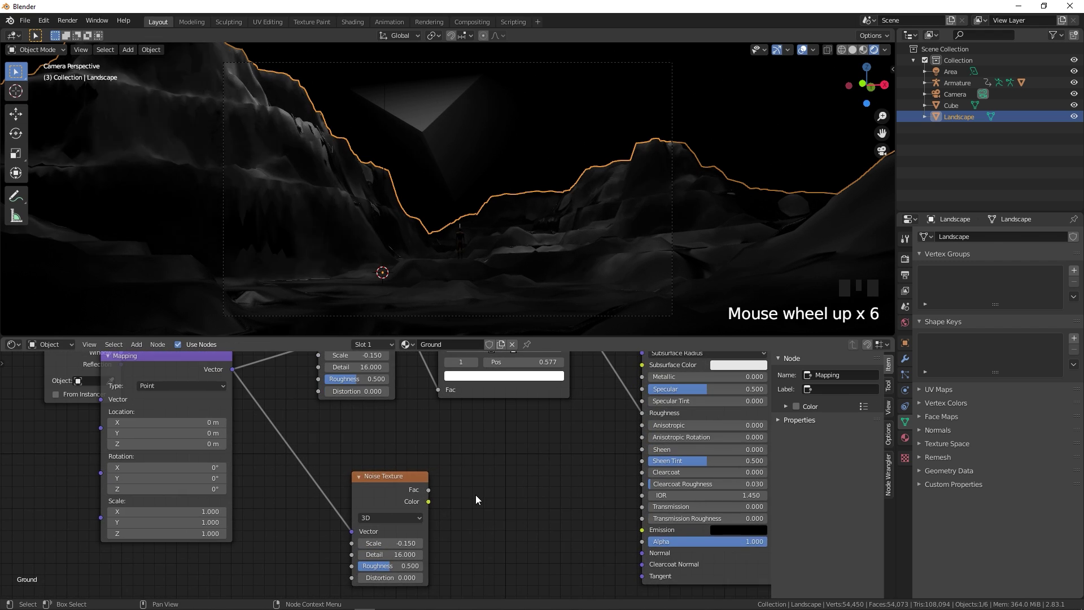
{"action": "left_click", "coordinate": [430, 489]}
- Add a Bump node driven by the new noise's Fac and connect it to the shader Normal
{"action": "key", "text": "shift+a"}
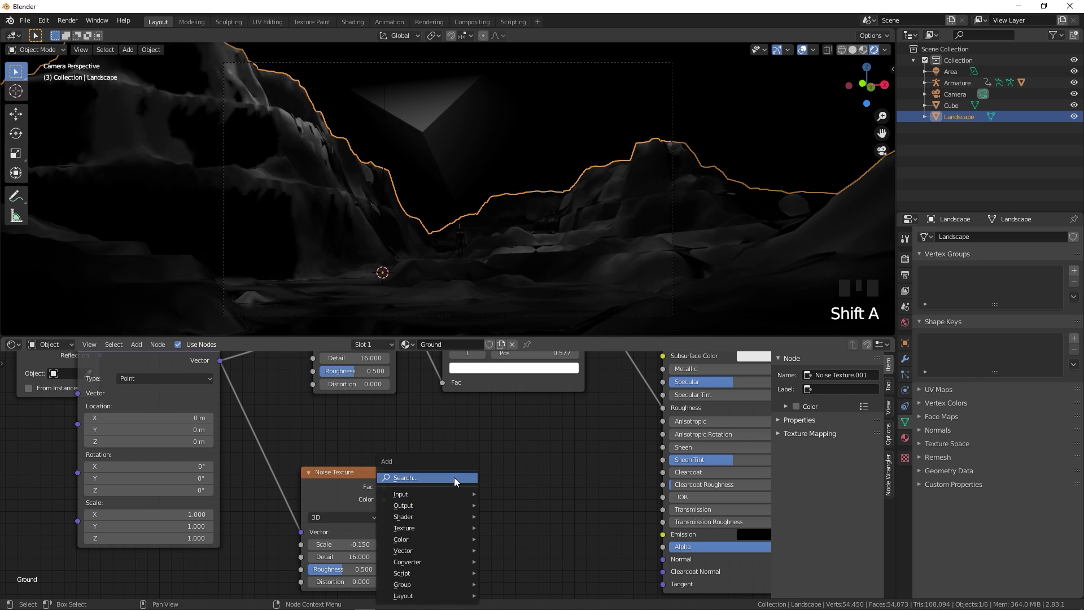
{"action": "left_click", "coordinate": [455, 478]}
{"action": "type", "text": "bum"}
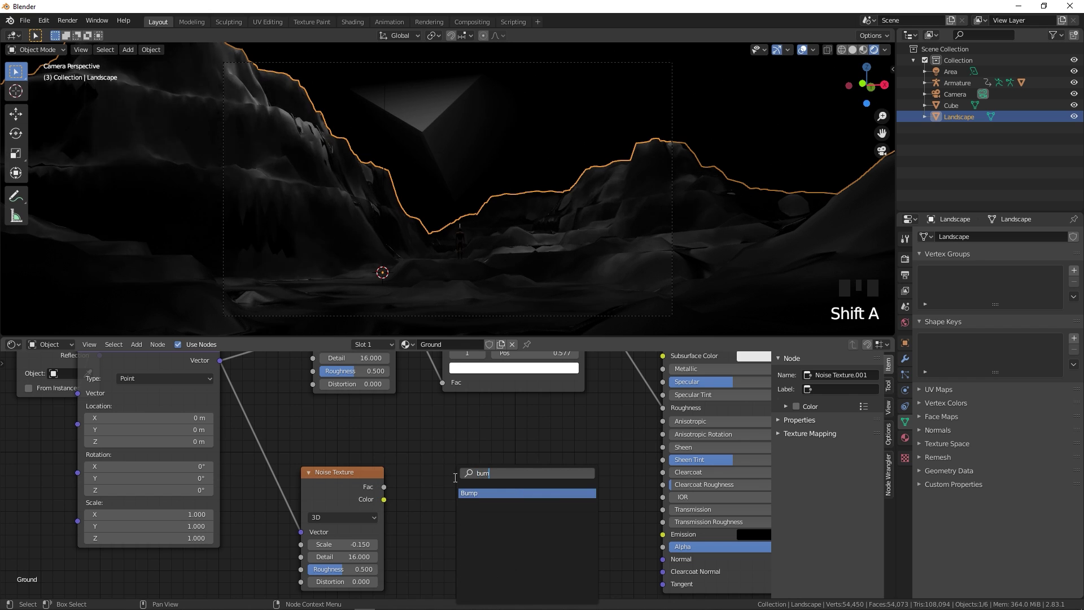
{"action": "left_click", "coordinate": [508, 493]}
{"action": "left_click", "coordinate": [507, 480]}
{"action": "left_click_drag", "start_coordinate": [385, 488], "coordinate": [430, 537]}
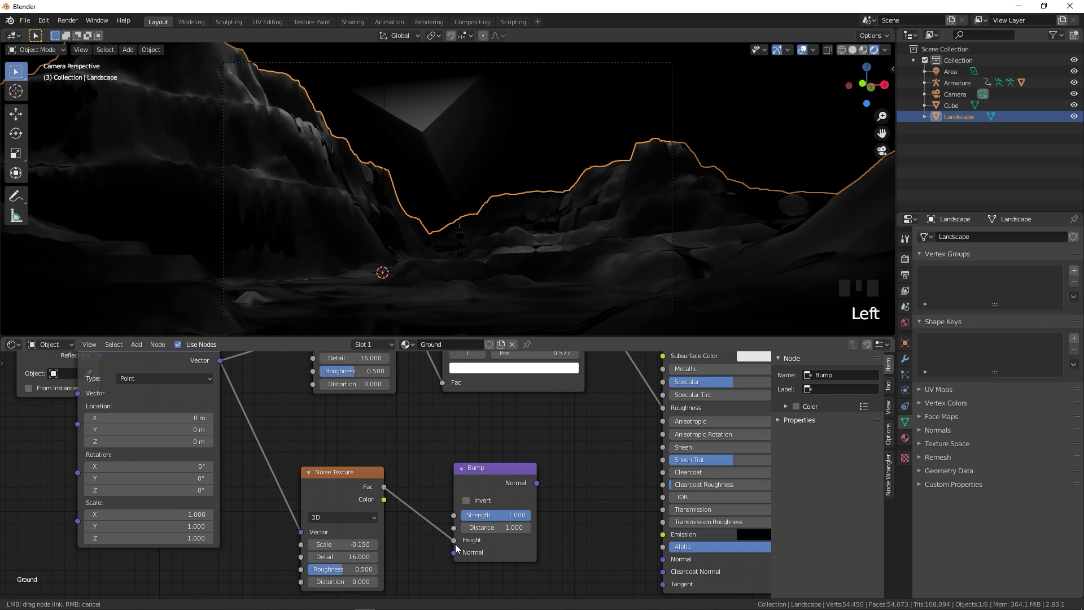
{"action": "left_click_drag", "start_coordinate": [538, 483], "coordinate": [667, 561]}
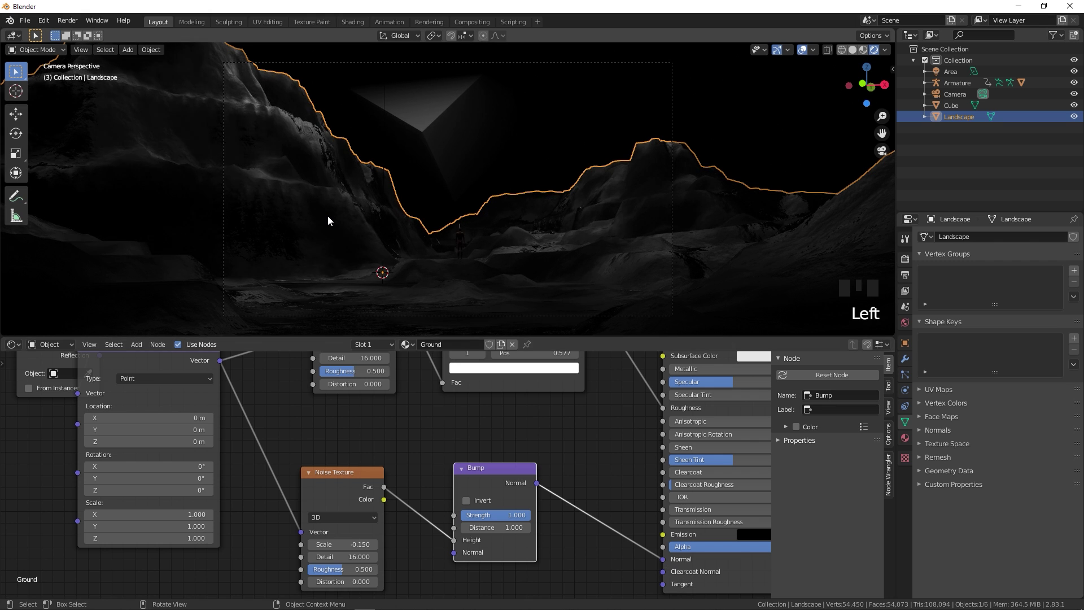
- Set the noise scale to -0.270 and the bump to strength 0.704, distance 8.700
{"action": "key", "text": "KP_0"}
{"action": "scroll", "coordinate": [352, 220], "scroll_direction": "up", "scroll_amount": 2}
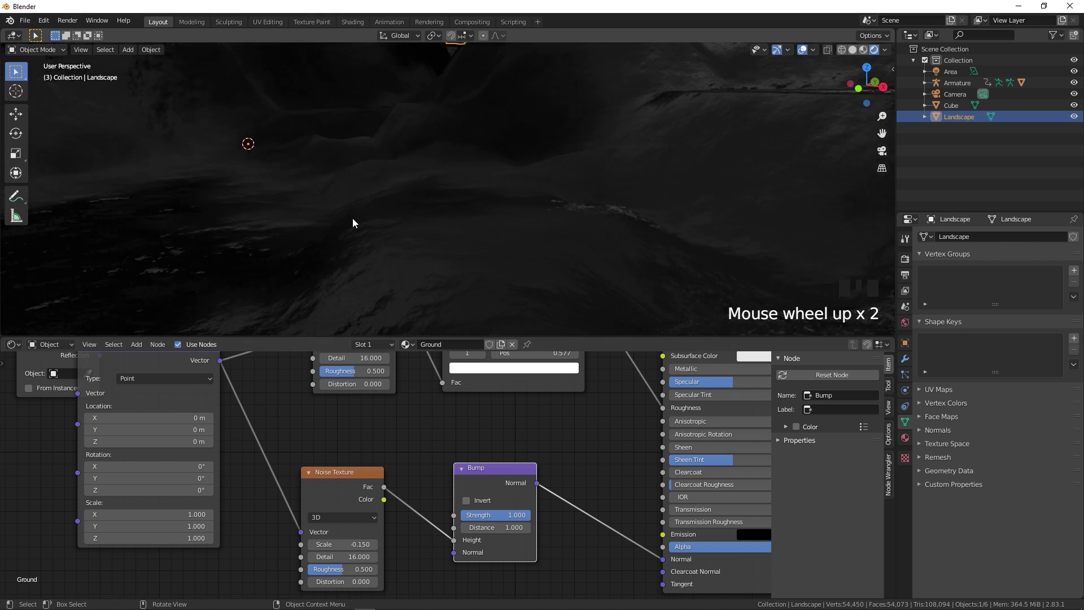
{"action": "middle_click_drag", "start_coordinate": [351, 247], "coordinate": [491, 245], "text": "shift"}
{"action": "scroll", "coordinate": [419, 222], "scroll_direction": "down", "scroll_amount": 2}
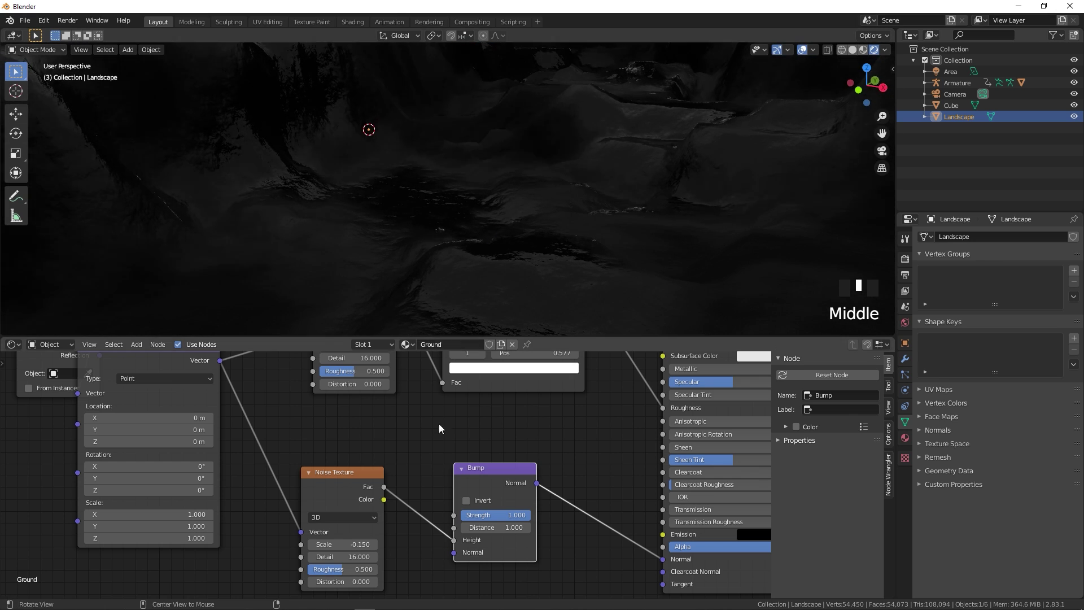
{"action": "left_click_drag", "start_coordinate": [340, 545], "coordinate": [405, 544]}
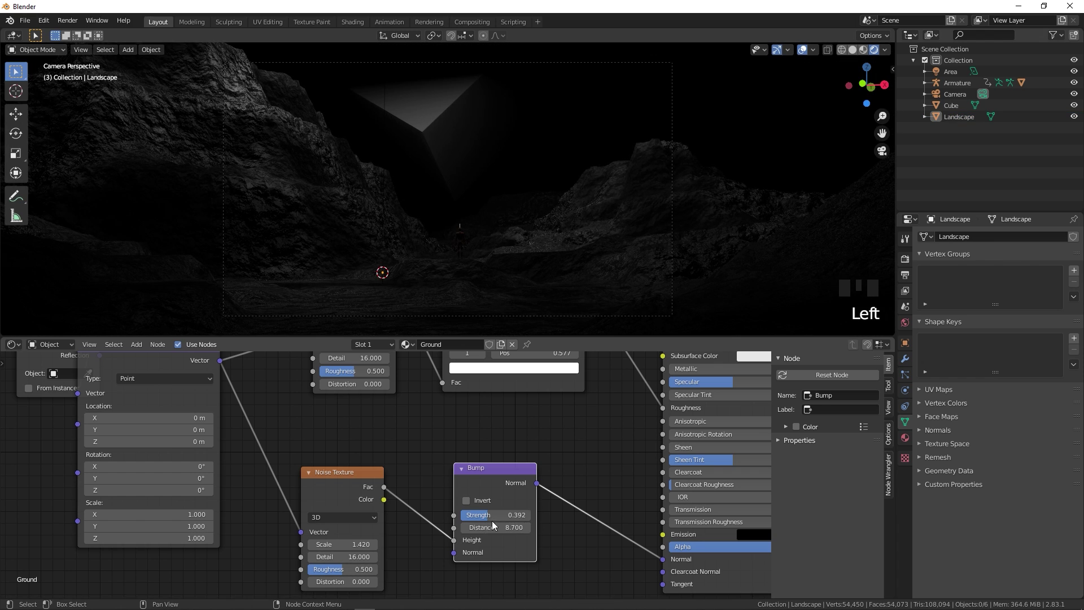
{"action": "left_click_drag", "start_coordinate": [495, 527], "coordinate": [511, 527]}
{"action": "left_click_drag", "start_coordinate": [339, 544], "coordinate": [305, 544]}
{"action": "left_click_drag", "start_coordinate": [495, 515], "coordinate": [480, 515]}
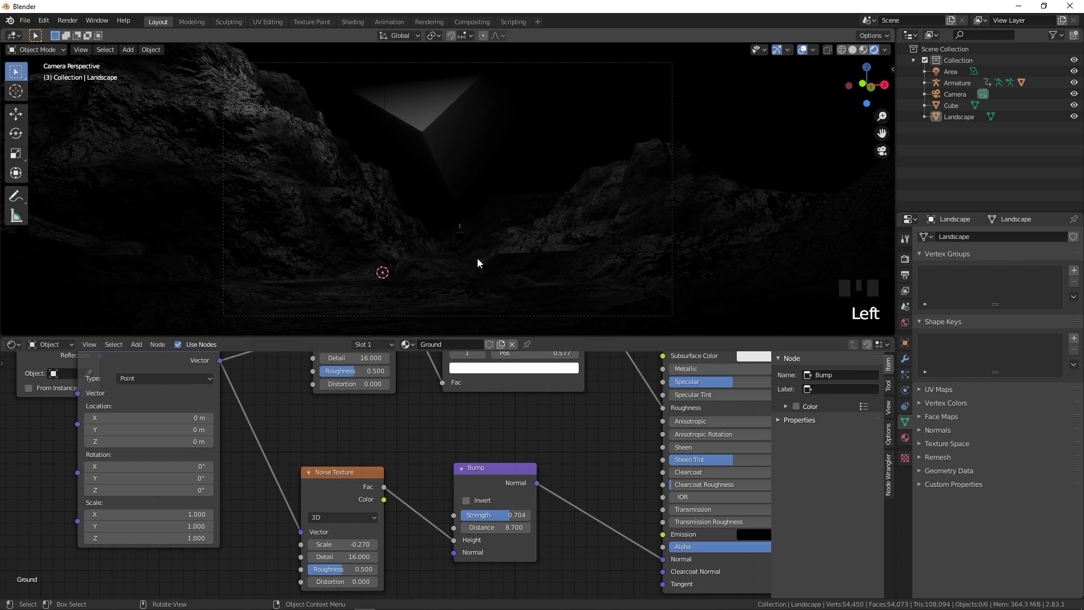
- Select the Ch36 figure and box-select its Ch36_Body texture nodes
{"action": "left_click", "coordinate": [459, 236]}
{"action": "scroll", "coordinate": [415, 412], "scroll_direction": "up", "scroll_amount": 7}
{"action": "scroll", "coordinate": [415, 412], "scroll_direction": "down", "scroll_amount": 5}
{"action": "scroll", "coordinate": [380, 398], "scroll_direction": "up", "scroll_amount": 1}
{"action": "left_click_drag", "start_coordinate": [305, 362], "coordinate": [399, 548]}
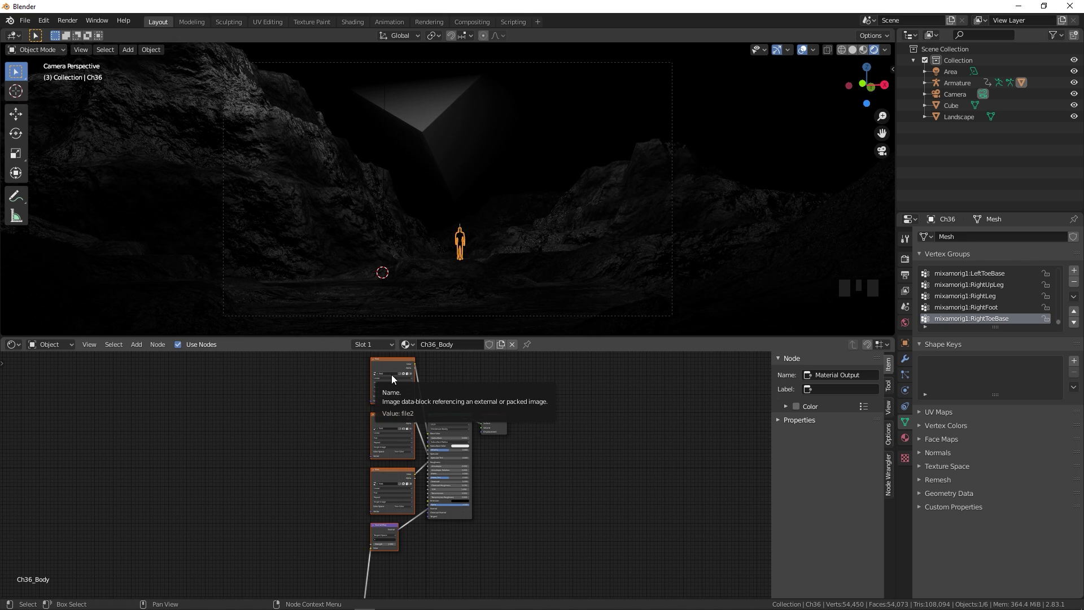
- Delete the image and normal-map nodes, darken Base Color to 0.177 and set Metallic 1.0
{"action": "key", "text": "x"}
{"action": "scroll", "coordinate": [412, 425], "scroll_direction": "up", "scroll_amount": 12}
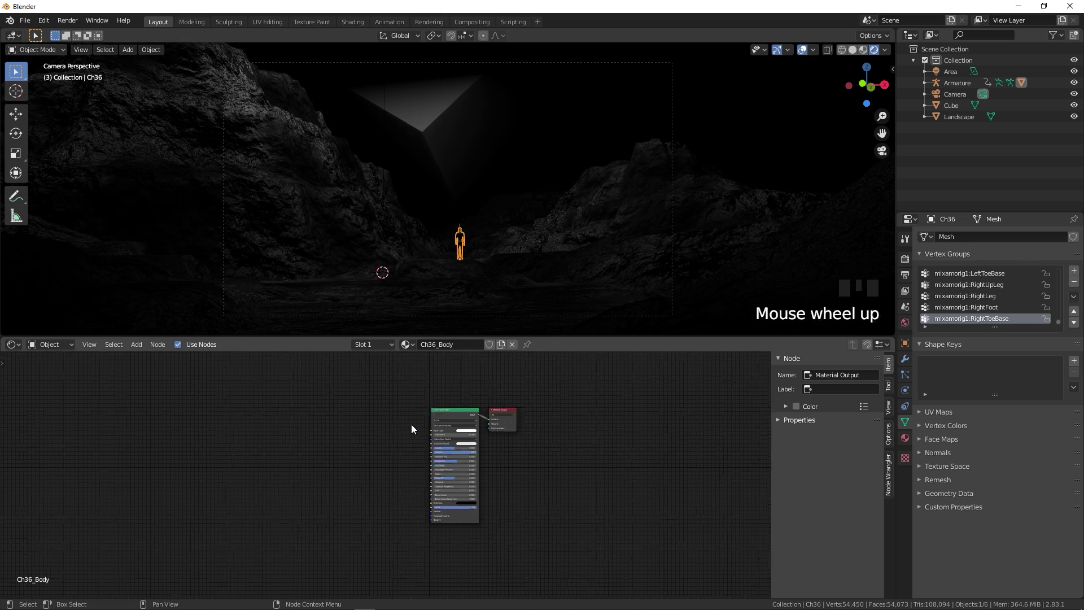
{"action": "left_click", "coordinate": [585, 371]}
{"action": "left_click_drag", "start_coordinate": [632, 237], "coordinate": [632, 295]}
{"action": "left_click", "coordinate": [720, 506]}
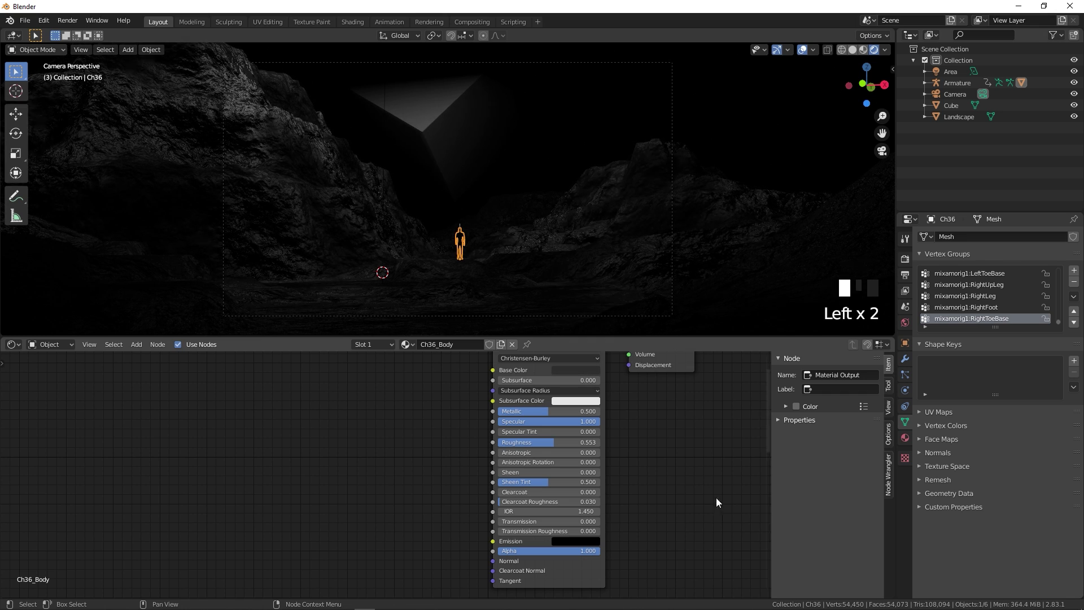
{"action": "left_click_drag", "start_coordinate": [558, 412], "coordinate": [599, 411]}
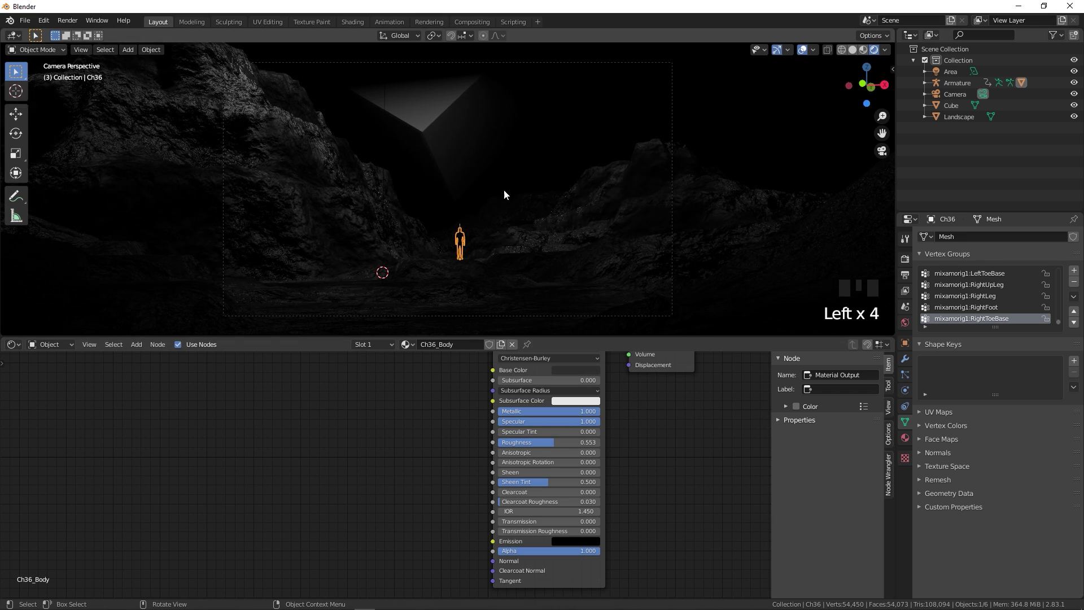
- Deselect the figure, orbit out over the whole landscape and enlarge the 3D viewport
{"action": "left_click", "coordinate": [514, 176]}
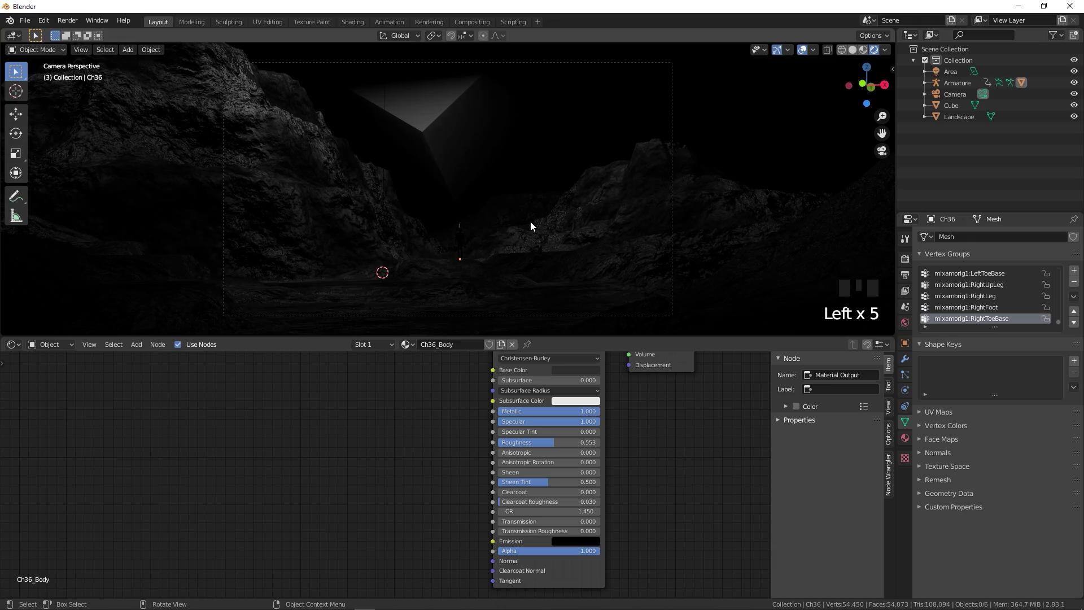
{"action": "key", "text": "KP_0"}
{"action": "scroll", "coordinate": [531, 222], "scroll_direction": "down", "scroll_amount": 9}
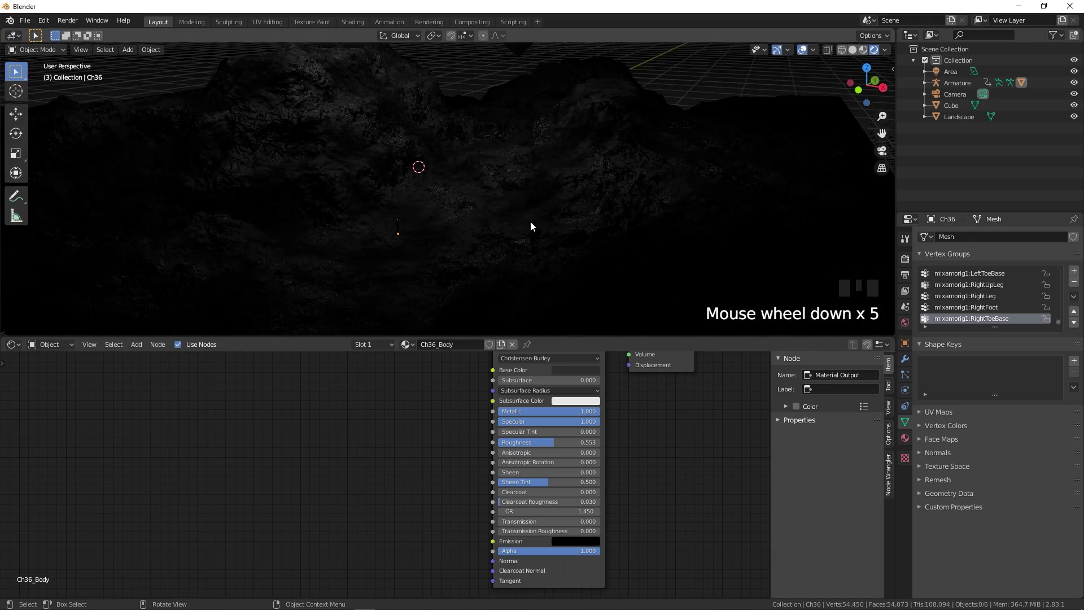
{"action": "middle_click_drag", "start_coordinate": [530, 222], "coordinate": [484, 209]}
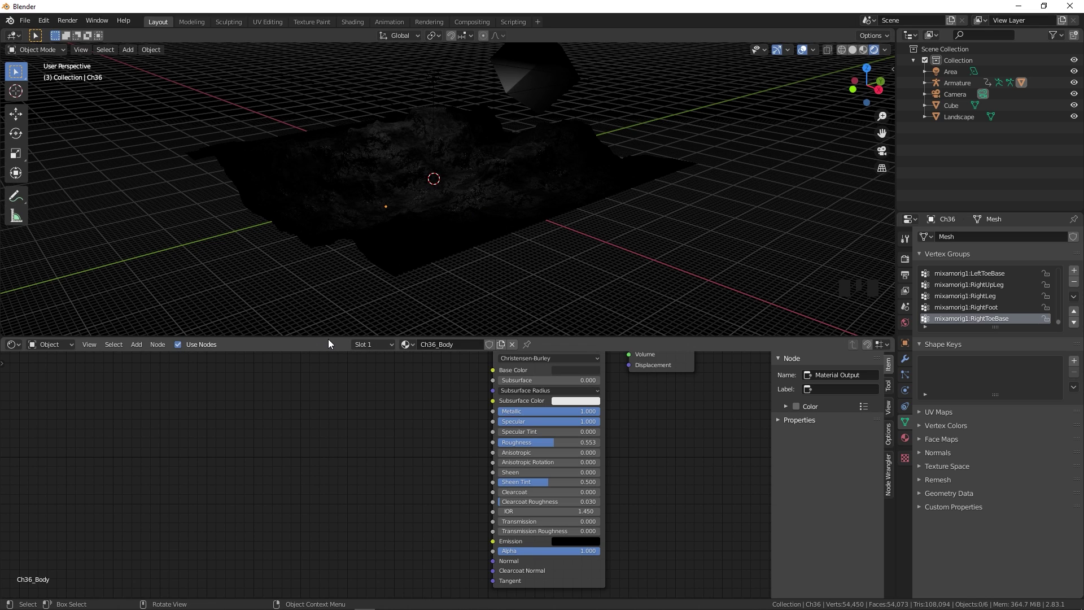
{"action": "left_click_drag", "start_coordinate": [334, 338], "coordinate": [350, 422]}
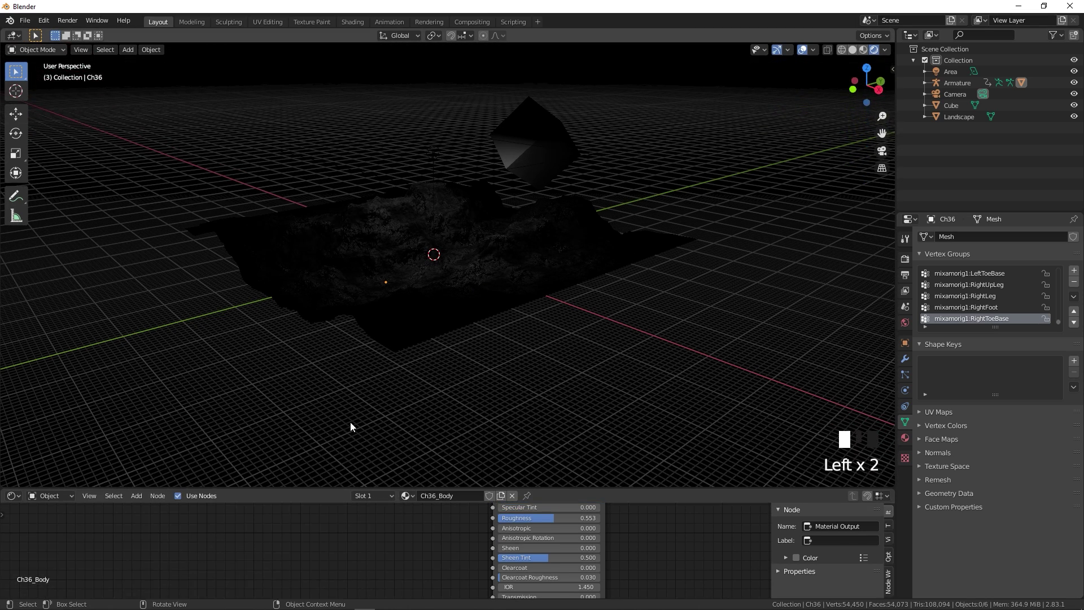
- Add a cube, scale it to 1.585 and raise it 18.176 m along Z
{"action": "key", "text": "shift+a"}
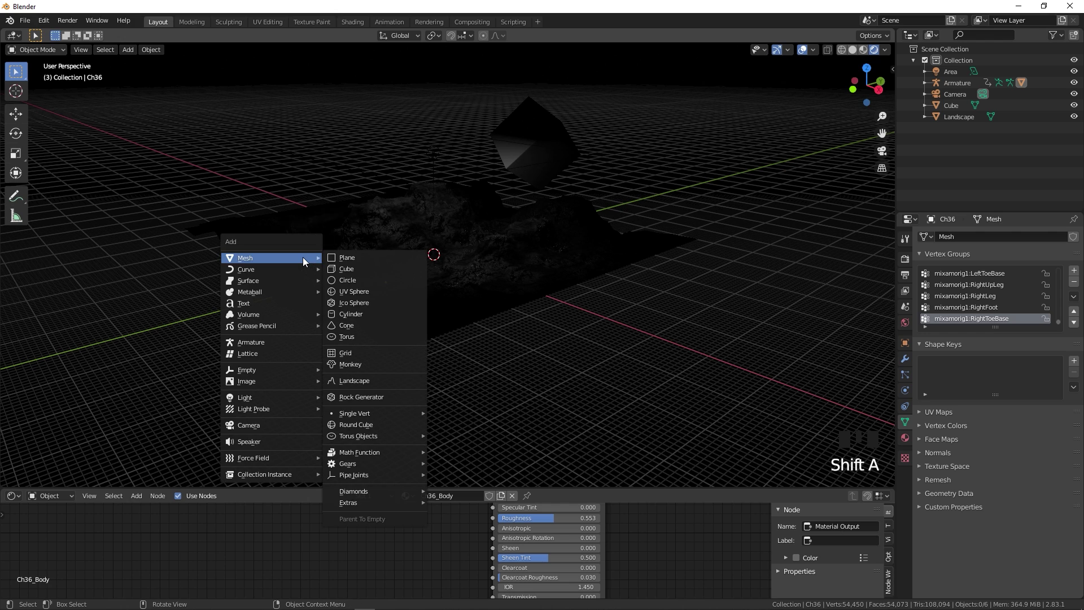
{"action": "left_click", "coordinate": [362, 266]}
{"action": "key", "text": "s"}
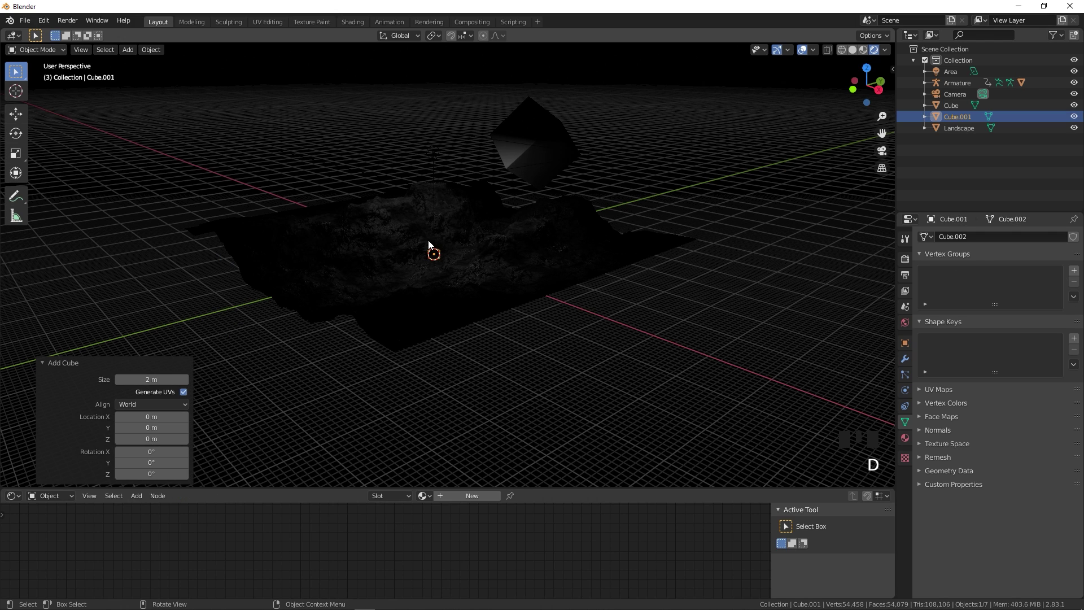
{"action": "left_click", "coordinate": [855, 132]}
{"action": "middle_click_drag", "start_coordinate": [730, 218], "coordinate": [670, 246]}
{"action": "key", "text": "s"}
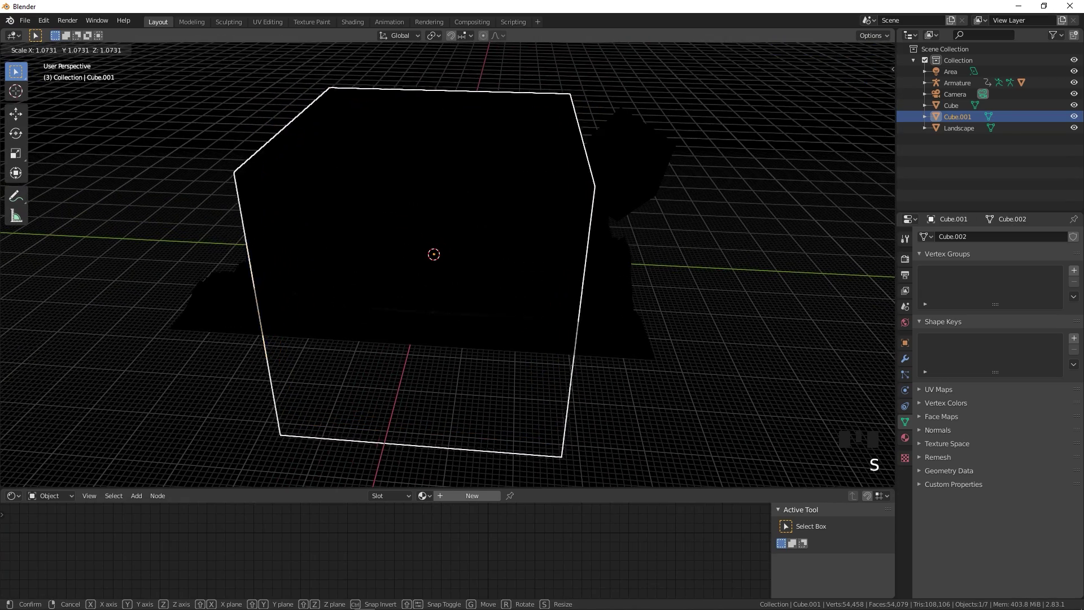
{"action": "left_click", "coordinate": [565, 105]}
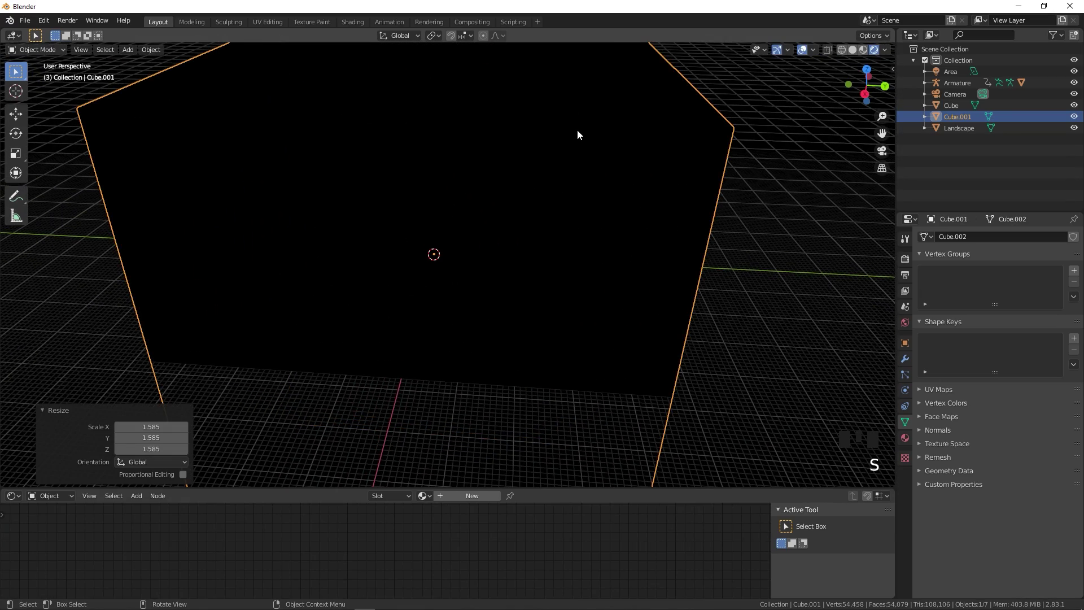
{"action": "key", "text": "g"}
{"action": "key", "text": "z"}
{"action": "left_click", "coordinate": [583, 89]}
- Inspect the raised cube in solid shading, then return to rendered shading through the camera
{"action": "middle_click_drag", "start_coordinate": [582, 89], "coordinate": [530, 221]}
{"action": "scroll", "coordinate": [500, 215], "scroll_direction": "up", "scroll_amount": 6}
{"action": "scroll", "coordinate": [530, 220], "scroll_direction": "down", "scroll_amount": 3}
{"action": "scroll", "coordinate": [531, 216], "scroll_direction": "up", "scroll_amount": 1}
{"action": "scroll", "coordinate": [531, 215], "scroll_direction": "down", "scroll_amount": 2}
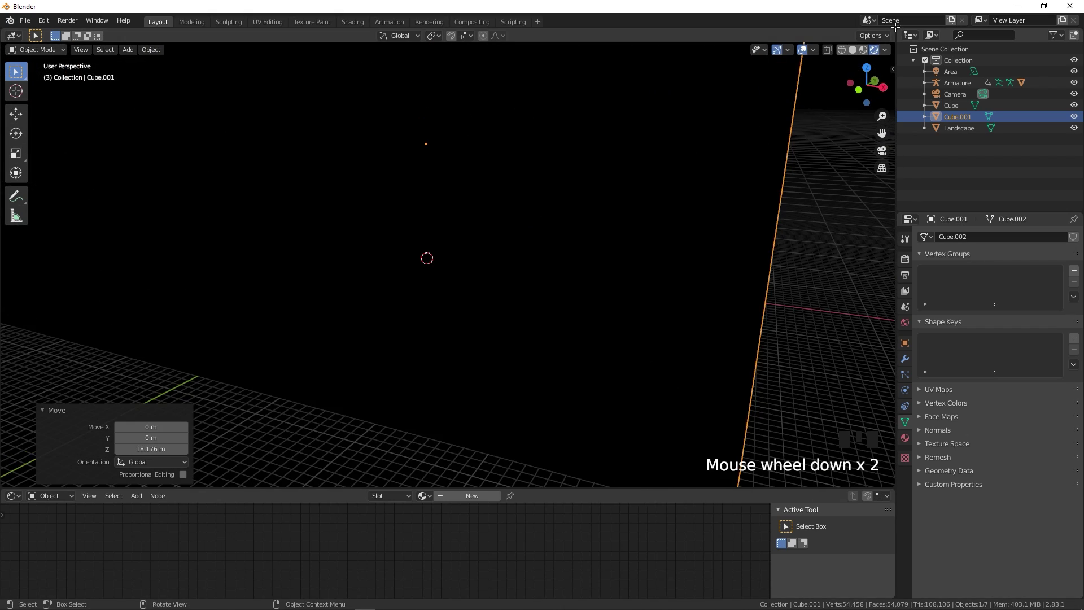
{"action": "left_click", "coordinate": [852, 50]}
{"action": "scroll", "coordinate": [591, 201], "scroll_direction": "down", "scroll_amount": 4}
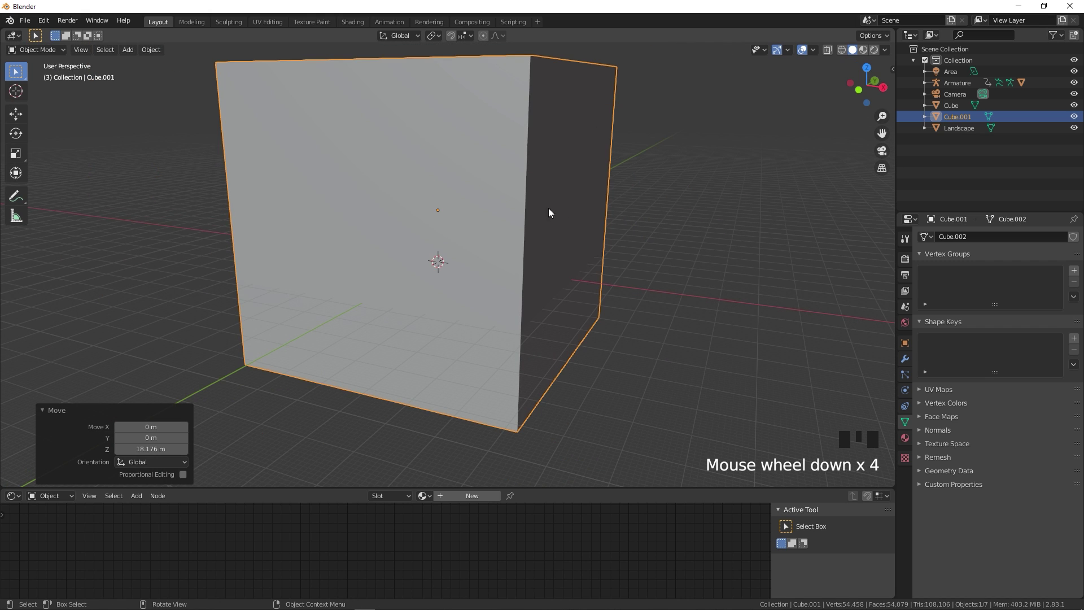
{"action": "scroll", "coordinate": [534, 215], "scroll_direction": "up", "scroll_amount": 4}
{"action": "scroll", "coordinate": [534, 216], "scroll_direction": "up", "scroll_amount": 4}
{"action": "middle_click_drag", "start_coordinate": [530, 225], "coordinate": [646, 172]}
{"action": "left_click", "coordinate": [874, 49]}
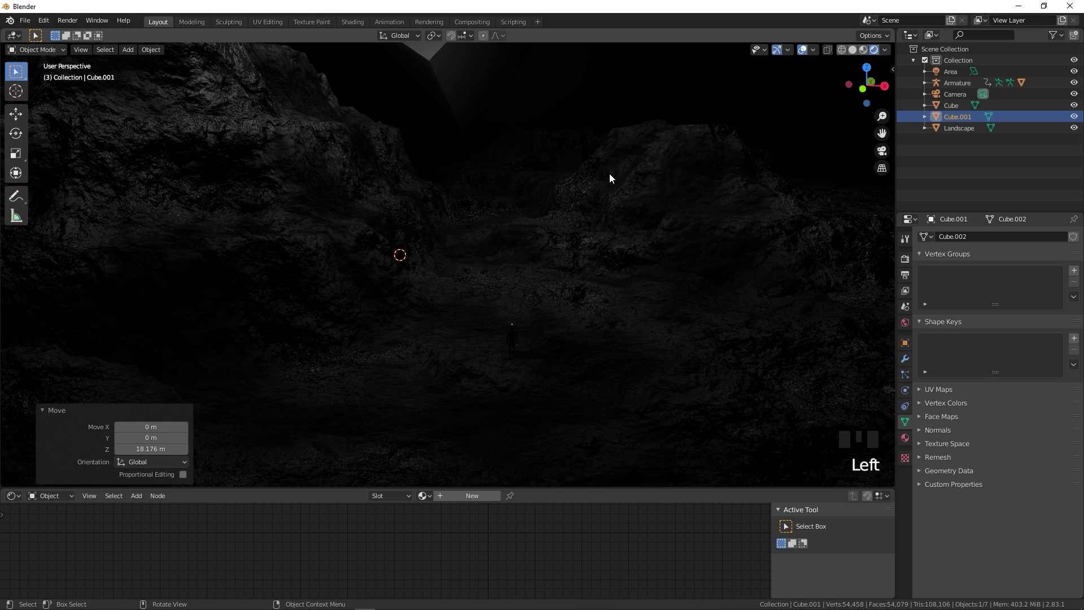
{"action": "key", "text": "KP_0"}
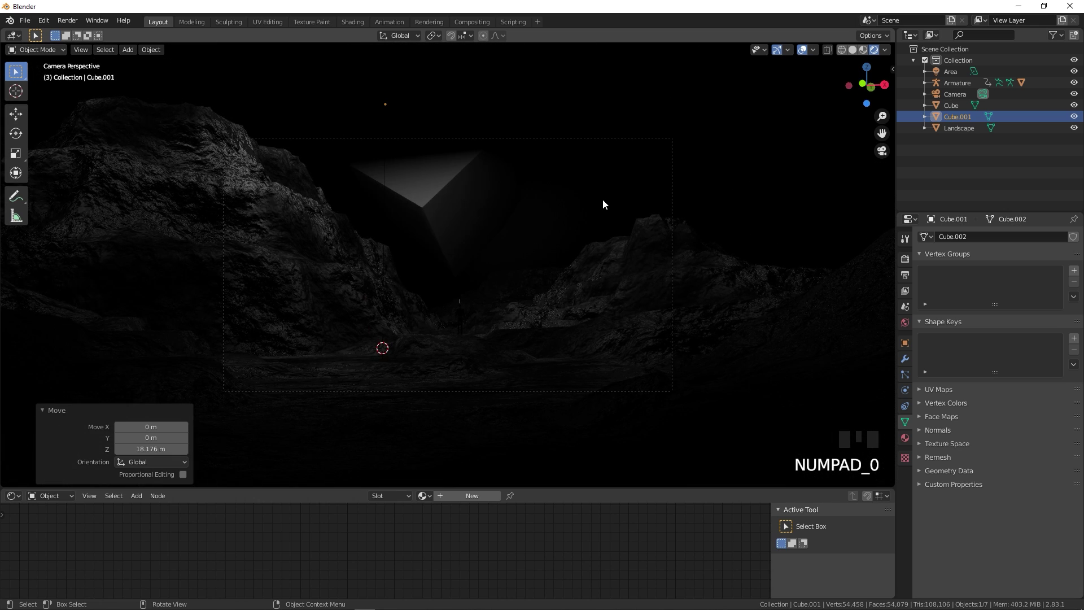
- Reselect Cube.001 and create a new material for it with a larger node editor
{"action": "left_click", "coordinate": [958, 106]}
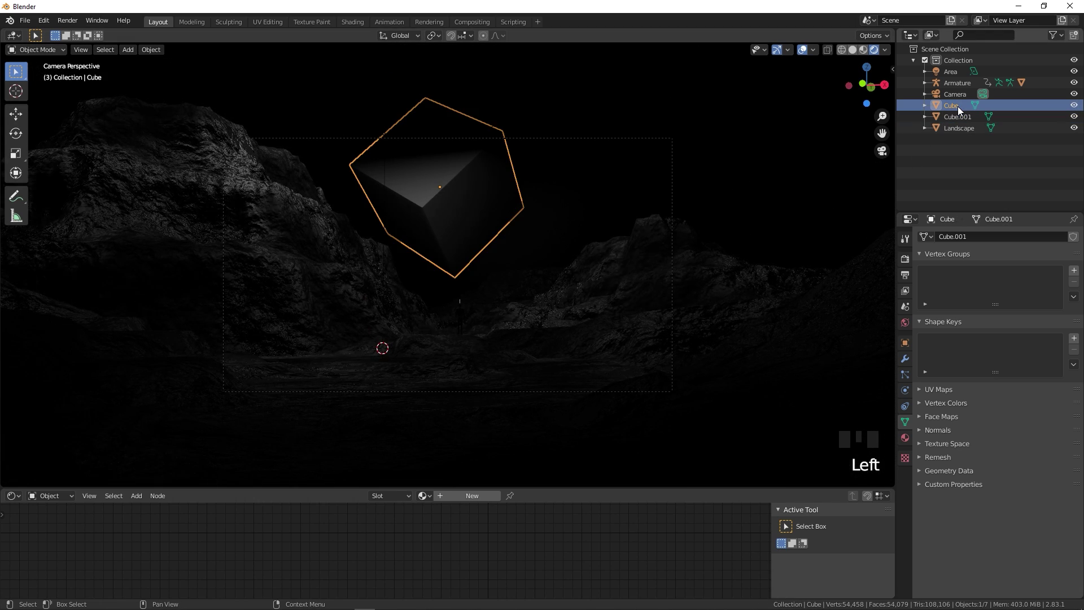
{"action": "left_click", "coordinate": [953, 118]}
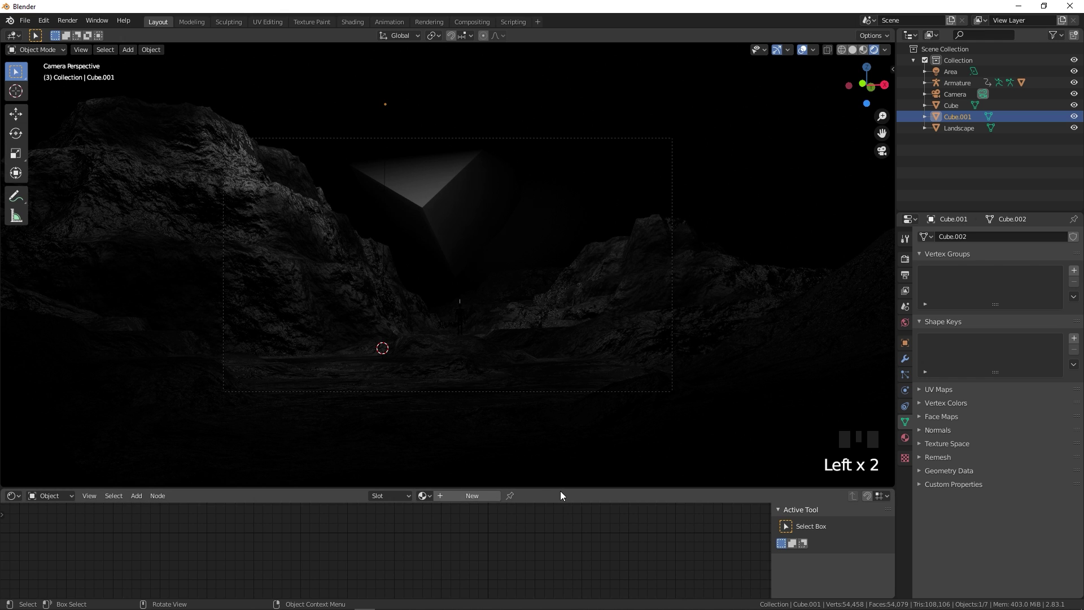
{"action": "left_click", "coordinate": [469, 497]}
{"action": "left_click_drag", "start_coordinate": [594, 489], "coordinate": [594, 364]}
- Rename the new material to 'Volumetric'
{"action": "left_click", "coordinate": [446, 378]}
{"action": "type", "text": "Volumetric"}
{"action": "key", "text": "Return"}
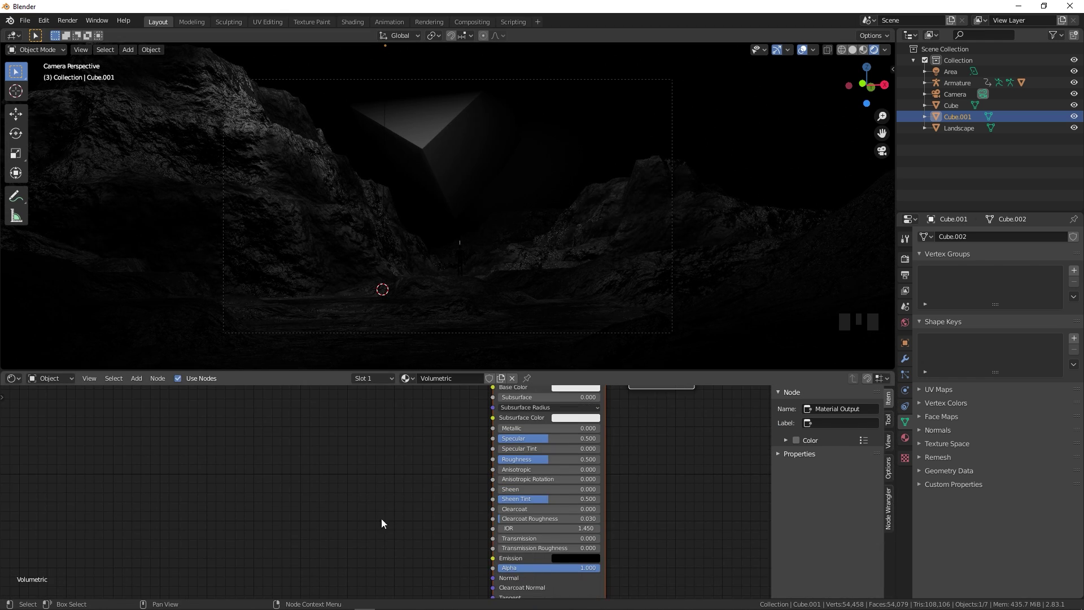
{"action": "scroll", "coordinate": [712, 477], "scroll_direction": "down", "scroll_amount": 3}
{"action": "scroll", "coordinate": [711, 477], "scroll_direction": "down", "scroll_amount": 1}
{"action": "left_click", "coordinate": [608, 453]}
{"action": "middle_click_drag", "start_coordinate": [659, 460], "coordinate": [622, 513], "text": "shift"}
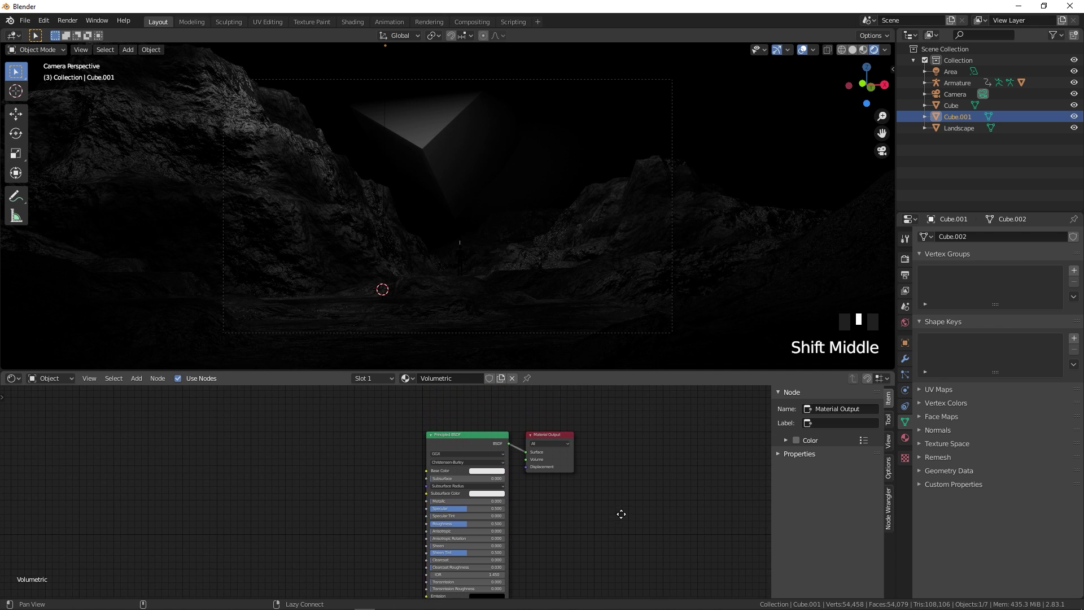
- Replace the Principled BSDF with a Principled Volume feeding the output's Volume input
{"action": "left_click", "coordinate": [455, 438]}
{"action": "key", "text": "x"}
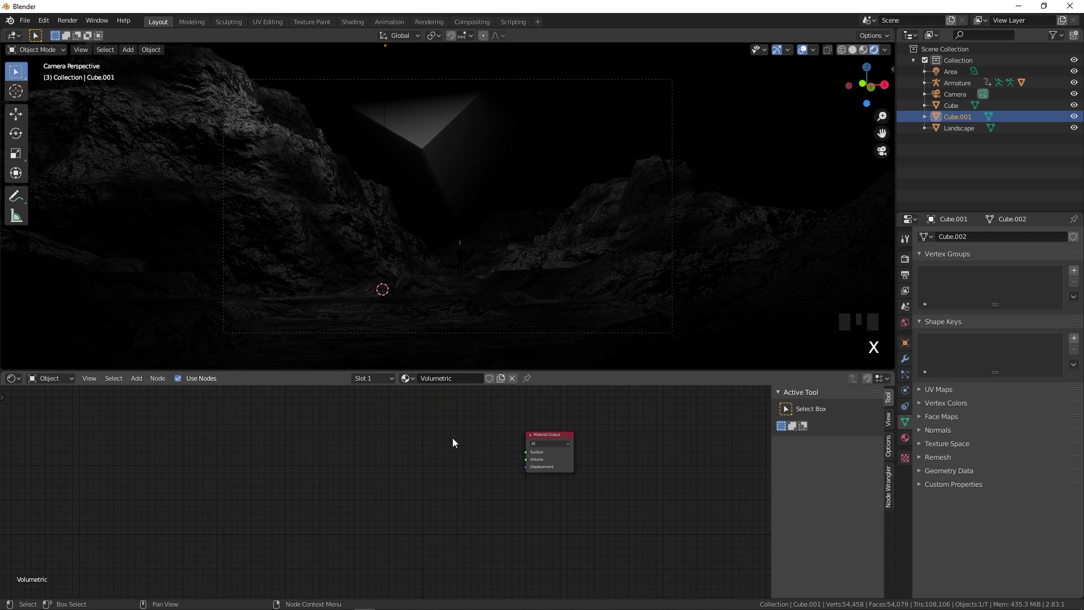
{"action": "key", "text": "shift+a"}
{"action": "left_click", "coordinate": [422, 443]}
{"action": "type", "text": "c"}
{"action": "key", "text": "BackSpace"}
{"action": "type", "text": "vol"}
{"action": "key", "text": "Return"}
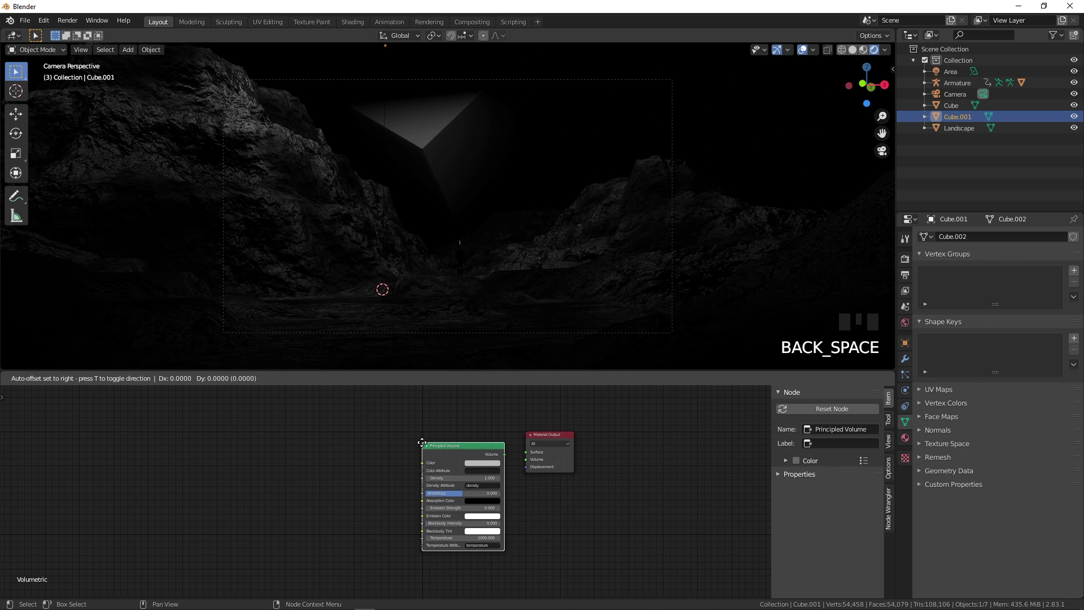
{"action": "left_click", "coordinate": [405, 443]}
{"action": "scroll", "coordinate": [446, 439], "scroll_direction": "up", "scroll_amount": 6}
{"action": "left_click_drag", "start_coordinate": [549, 433], "coordinate": [614, 438]}
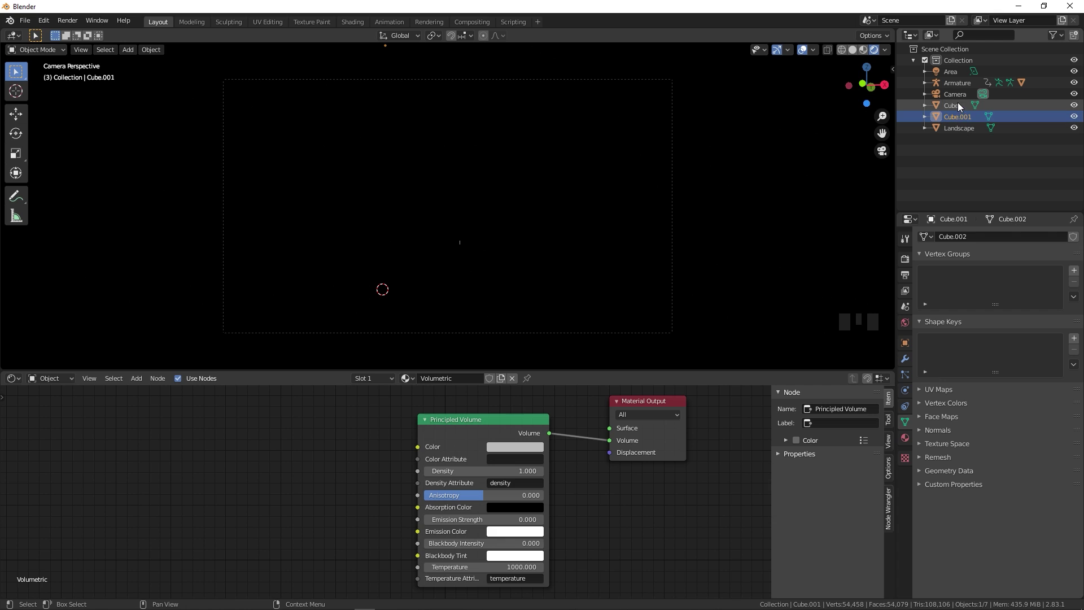
- Reselect Cube.001 and lower the fog density from 0.050 to 0.020
{"action": "left_click", "coordinate": [953, 73]}
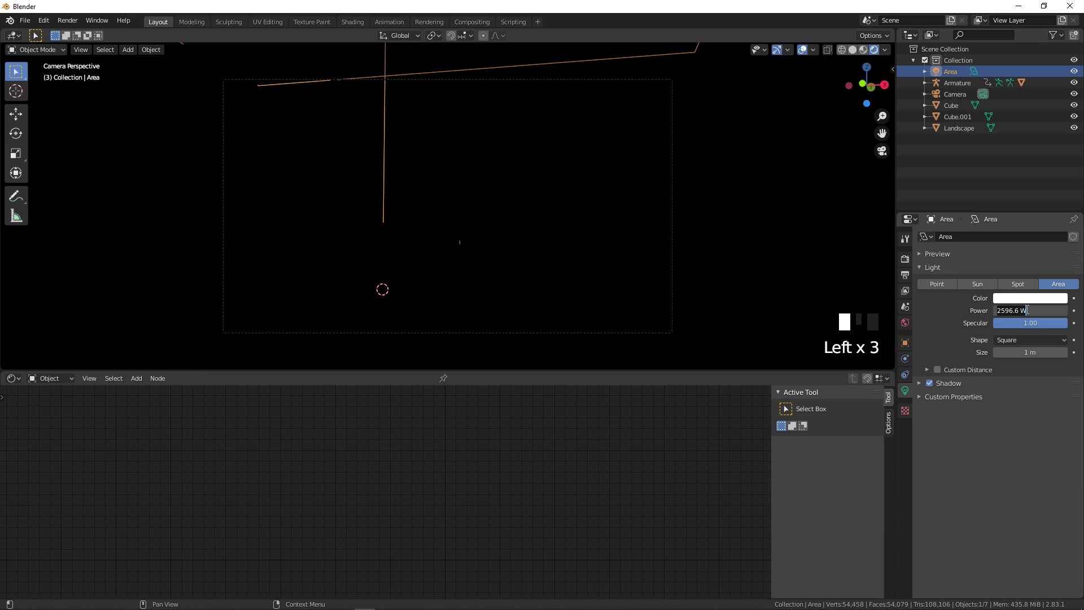
{"action": "left_click", "coordinate": [966, 116]}
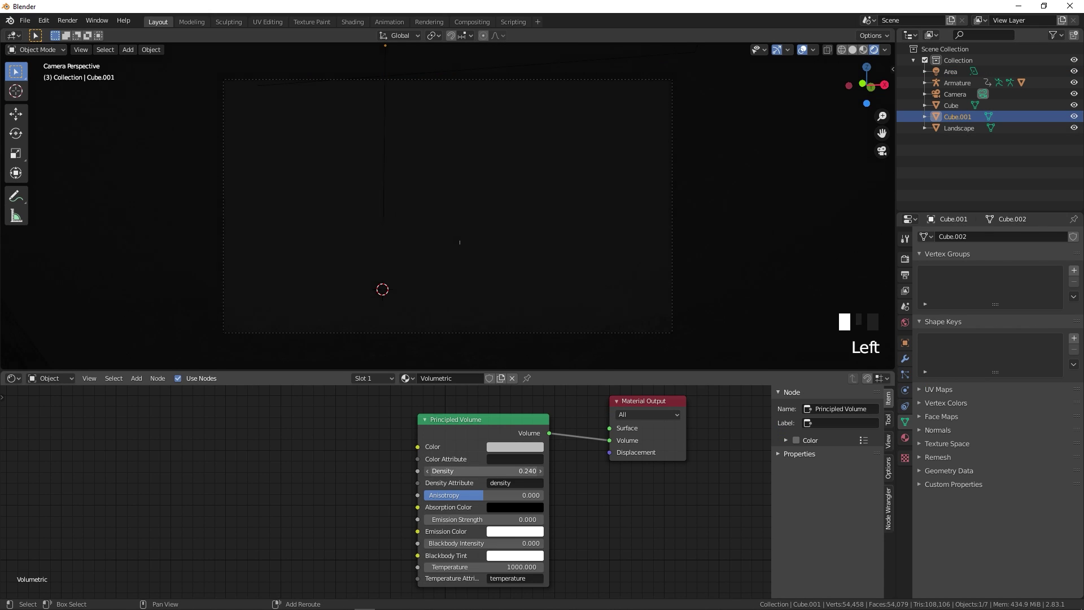
{"action": "left_click_drag", "start_coordinate": [508, 471], "coordinate": [463, 471]}
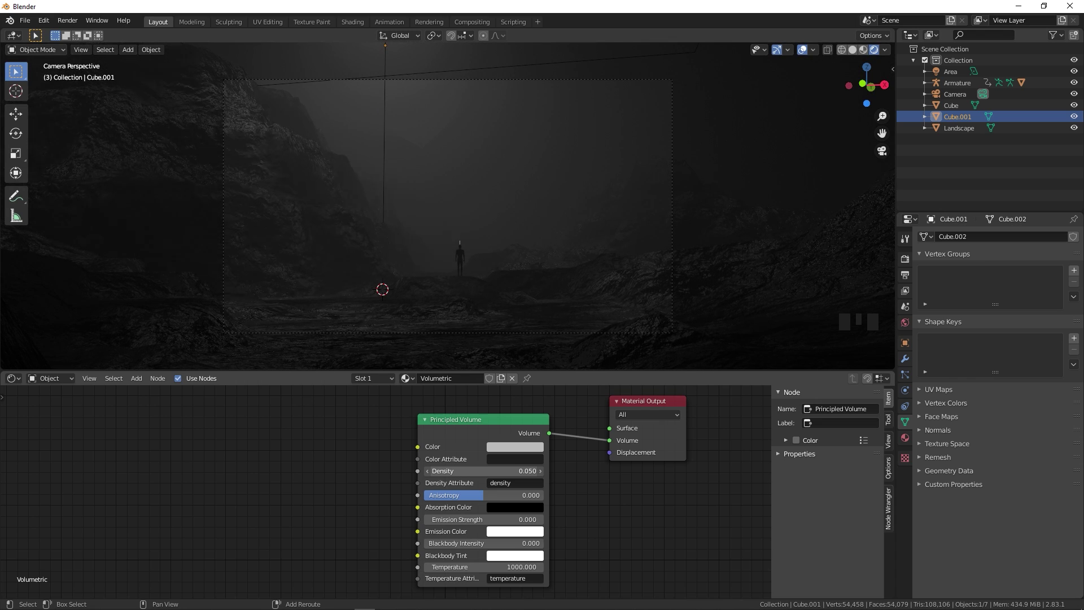
{"action": "left_click_drag", "start_coordinate": [463, 471], "coordinate": [458, 471]}
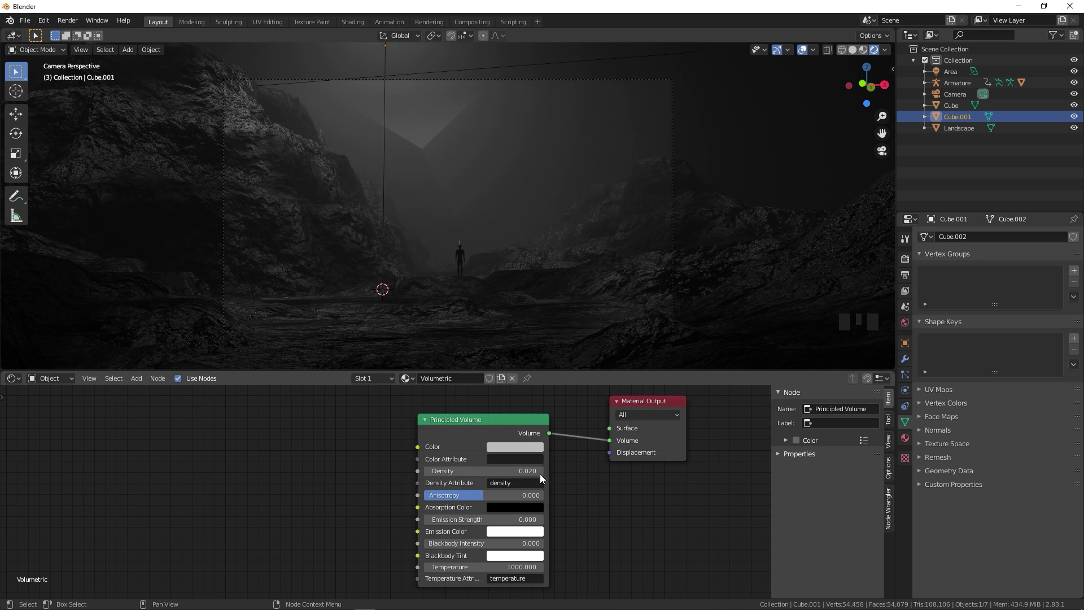
- Shift the floating cube's Y location in the N-panel to reframe it in the camera
{"action": "left_click", "coordinate": [431, 146]}
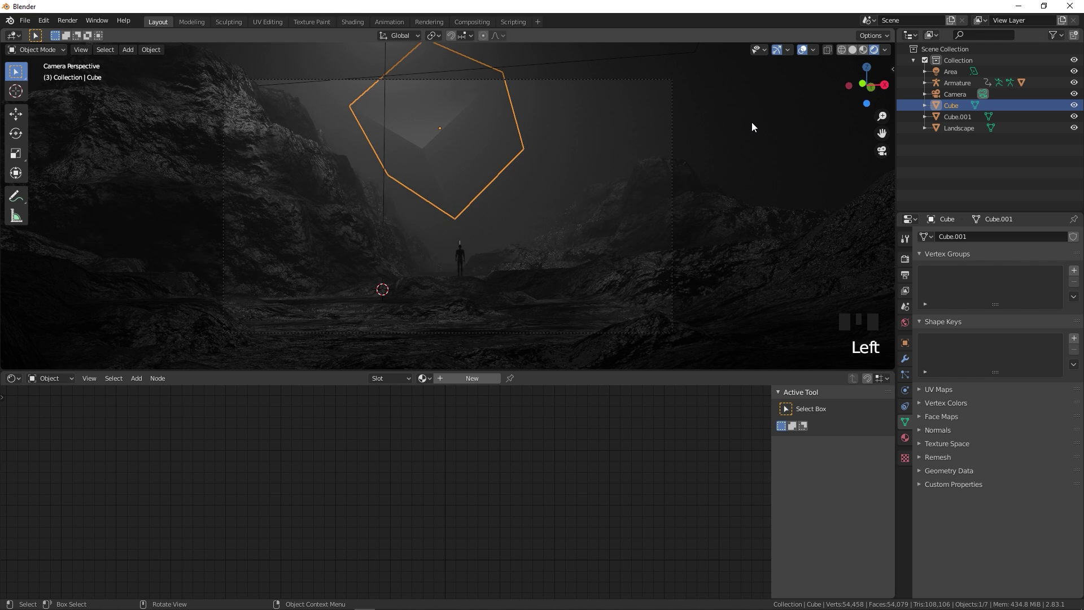
{"action": "key", "text": "n"}
{"action": "mouse_move", "coordinate": [816, 103]}
{"action": "left_mouse_down"}
{"action": "mouse_move", "coordinate": [829, 107]}
{"action": "mouse_move", "coordinate": [829, 92]}
{"action": "mouse_move", "coordinate": [818, 103]}
{"action": "mouse_move", "coordinate": [833, 114]}
{"action": "mouse_move", "coordinate": [817, 92]}
{"action": "left_mouse_up"}
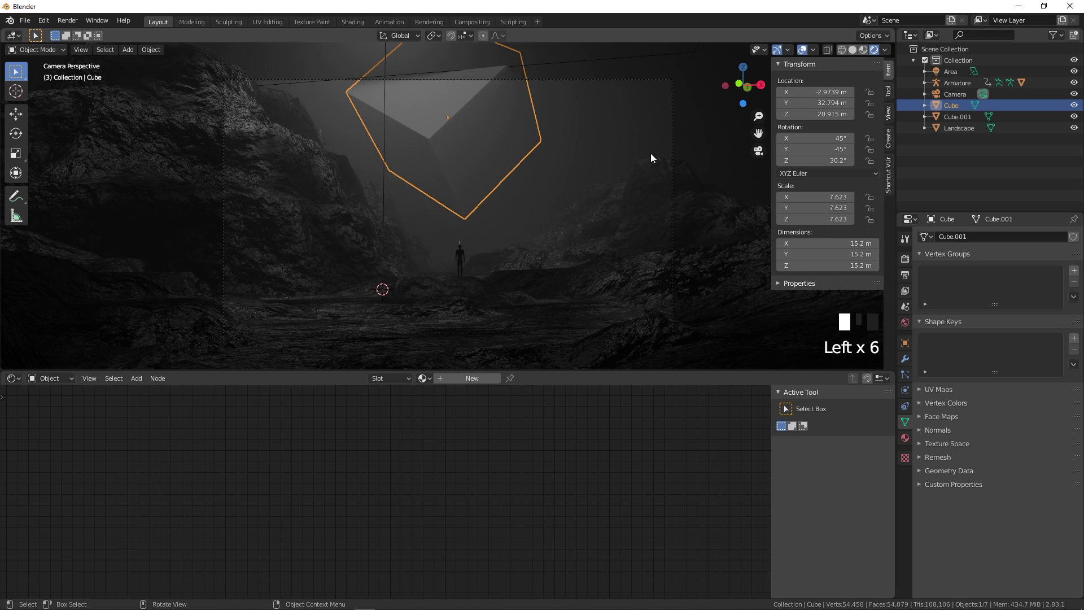
{"action": "left_click", "coordinate": [572, 53]}
{"action": "left_click", "coordinate": [952, 72]}
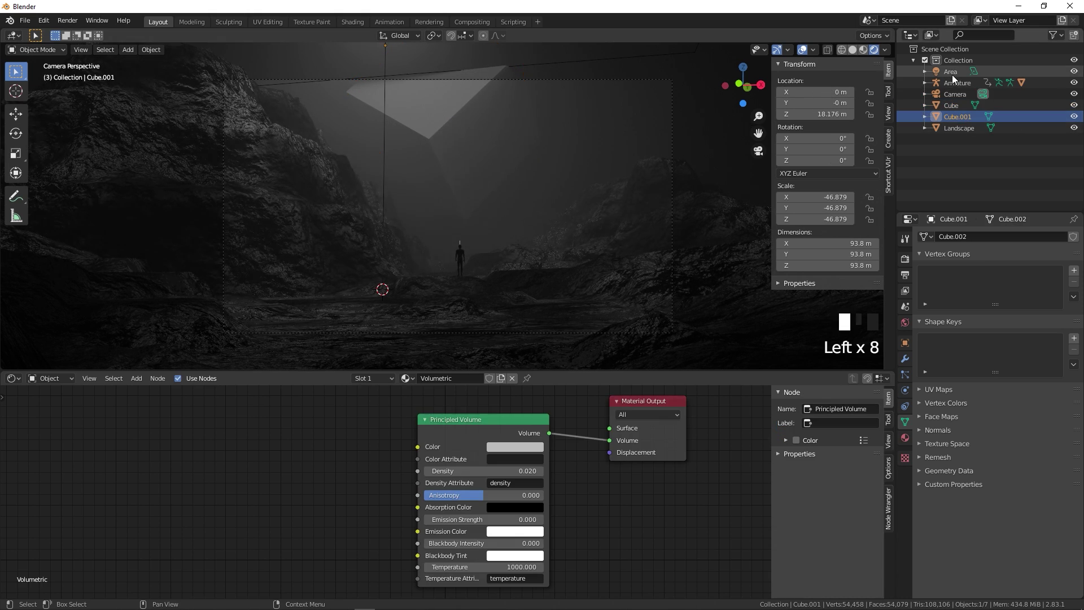
- Set the Principled Volume colour on Cube.001 to pale teal (H 0.510, S 0.220)
{"action": "left_click", "coordinate": [954, 117]}
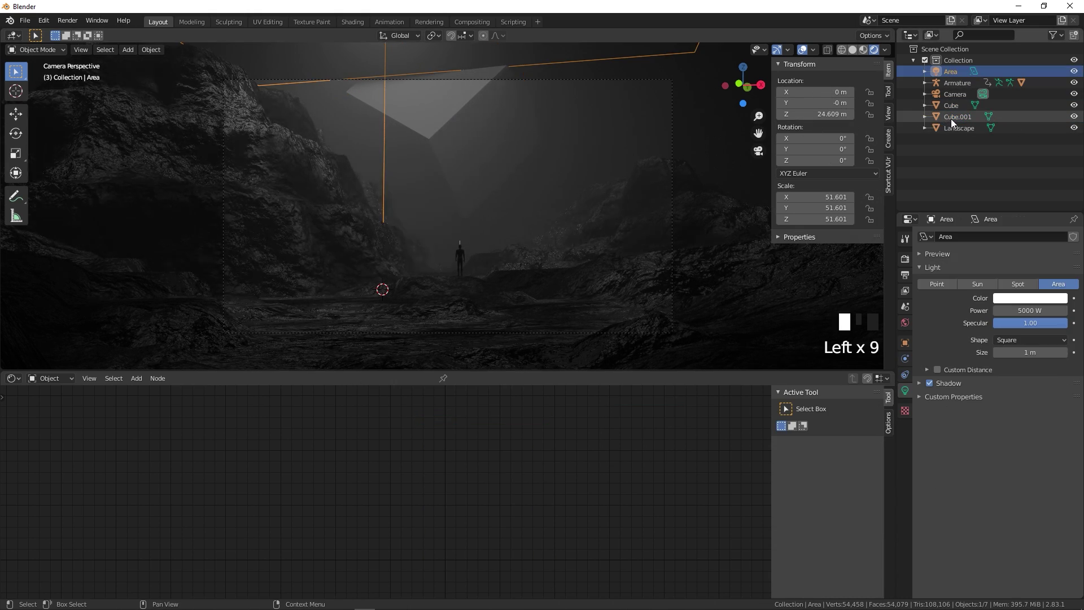
{"action": "left_click", "coordinate": [521, 448]}
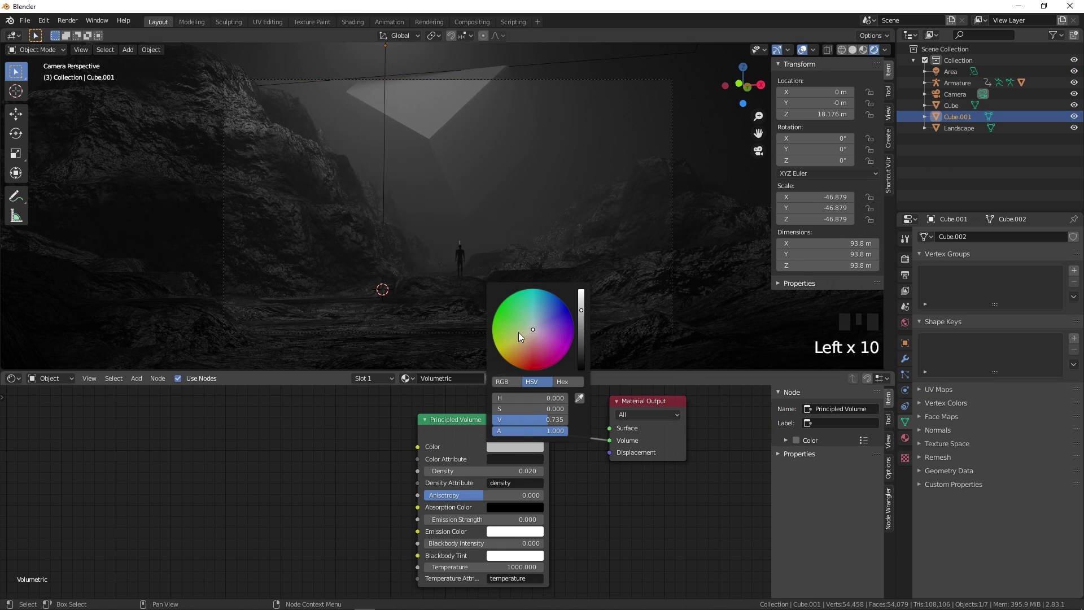
{"action": "left_click_drag", "start_coordinate": [531, 330], "coordinate": [535, 319]}
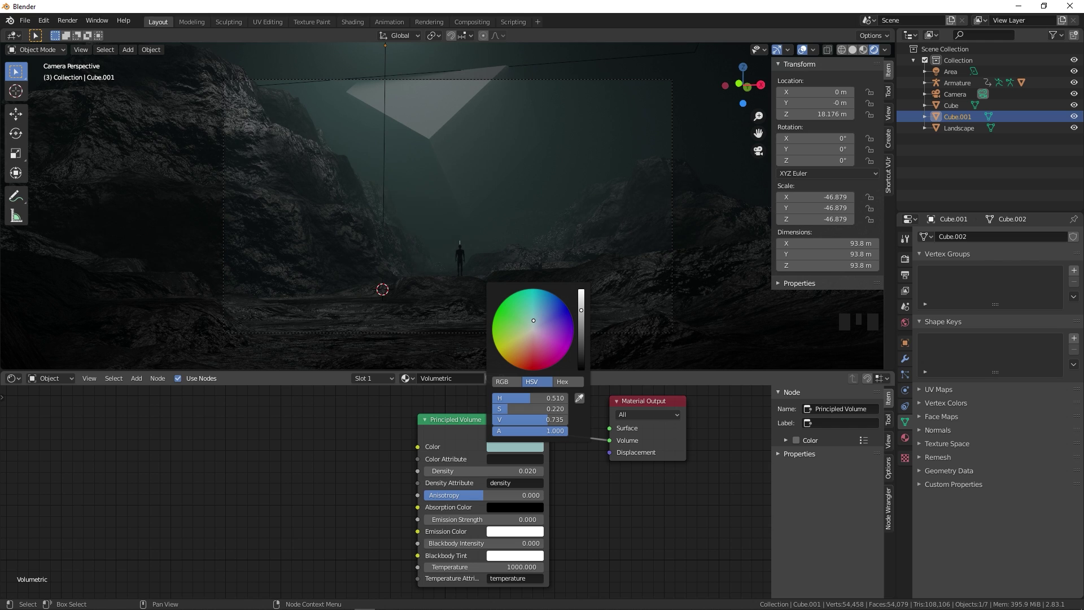
{"action": "left_click", "coordinate": [954, 71]}
- Tilt the area light 71.1° around the global Y axis
{"action": "key", "text": "KP_0"}
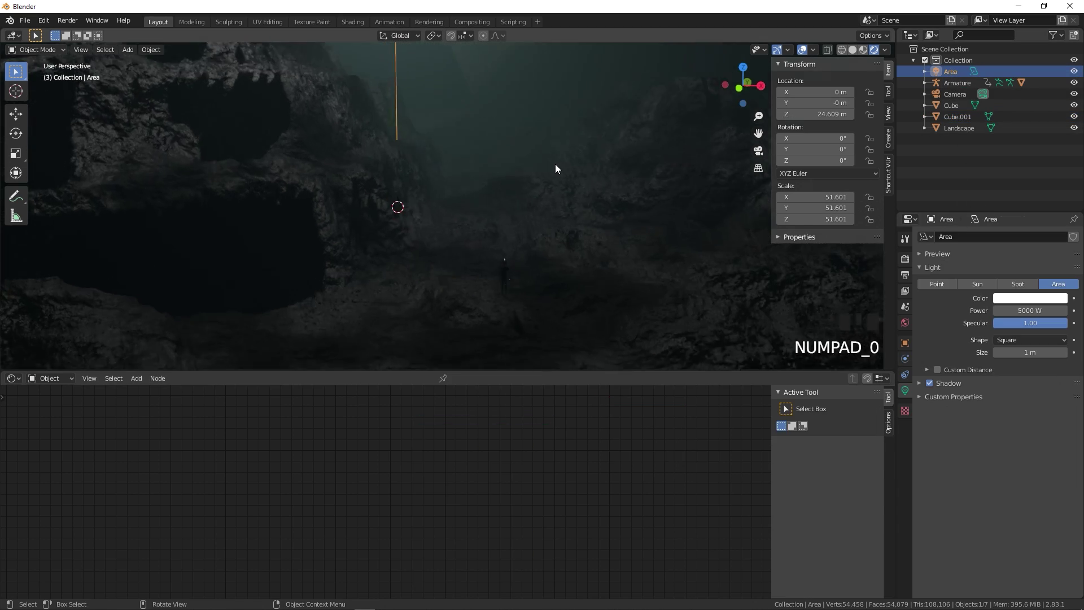
{"action": "scroll", "coordinate": [554, 164], "scroll_direction": "down", "scroll_amount": 3}
{"action": "middle_click_drag", "start_coordinate": [578, 161], "coordinate": [573, 233], "text": "shift"}
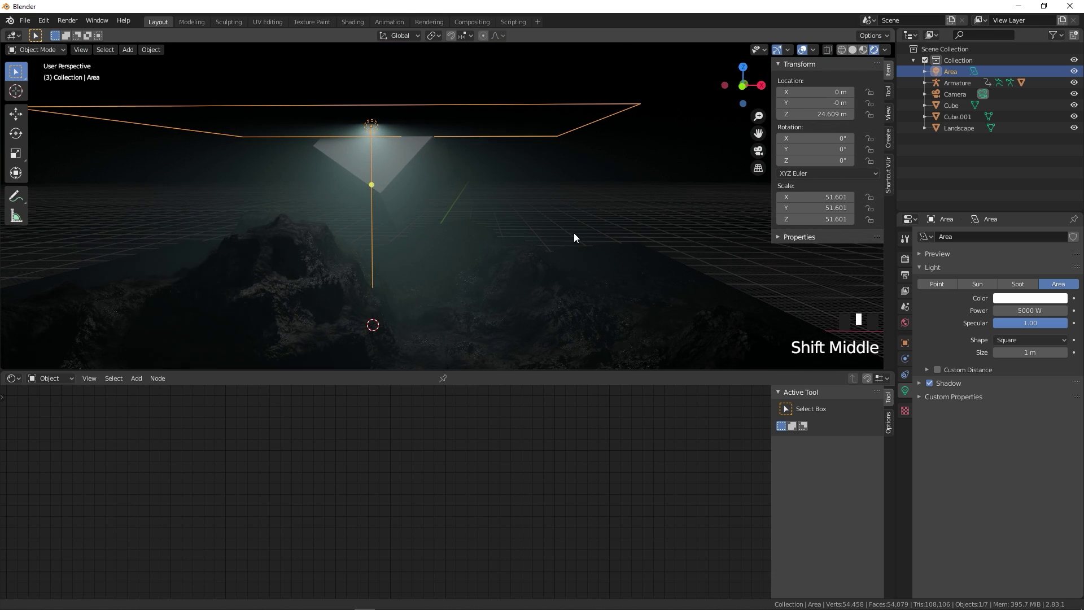
{"action": "key", "text": "r"}
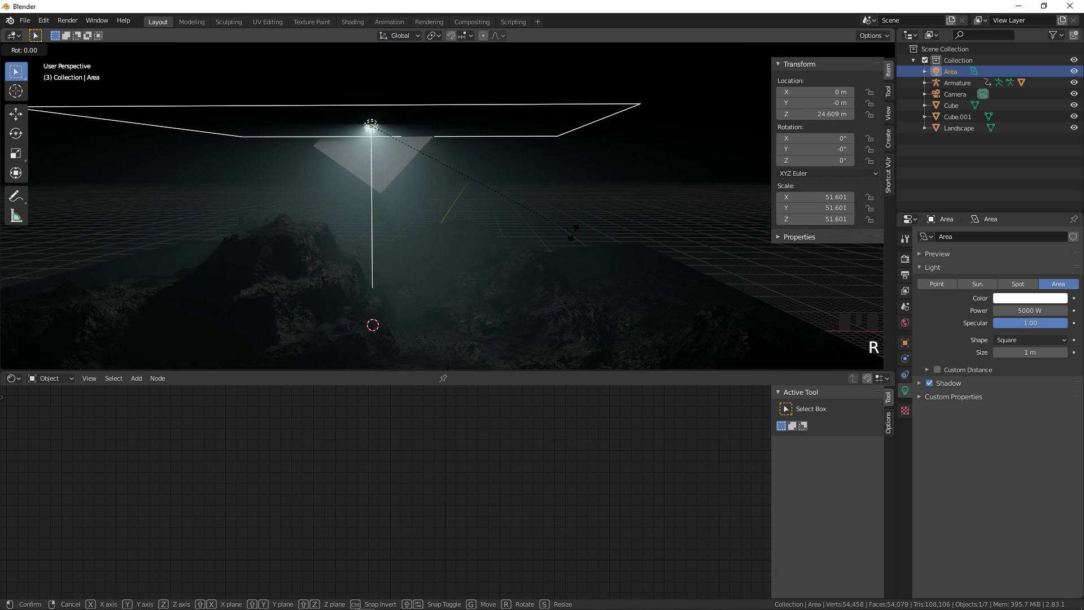
{"action": "left_click", "coordinate": [560, 240]}
{"action": "key", "text": "ctrl+z"}
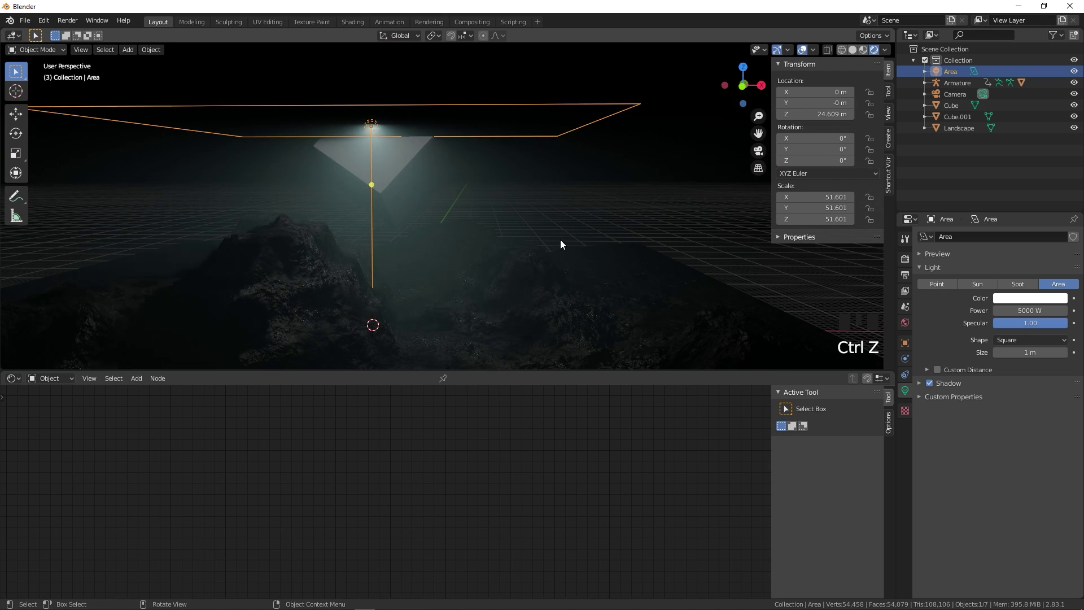
{"action": "key", "text": "r"}
{"action": "key", "text": "y"}
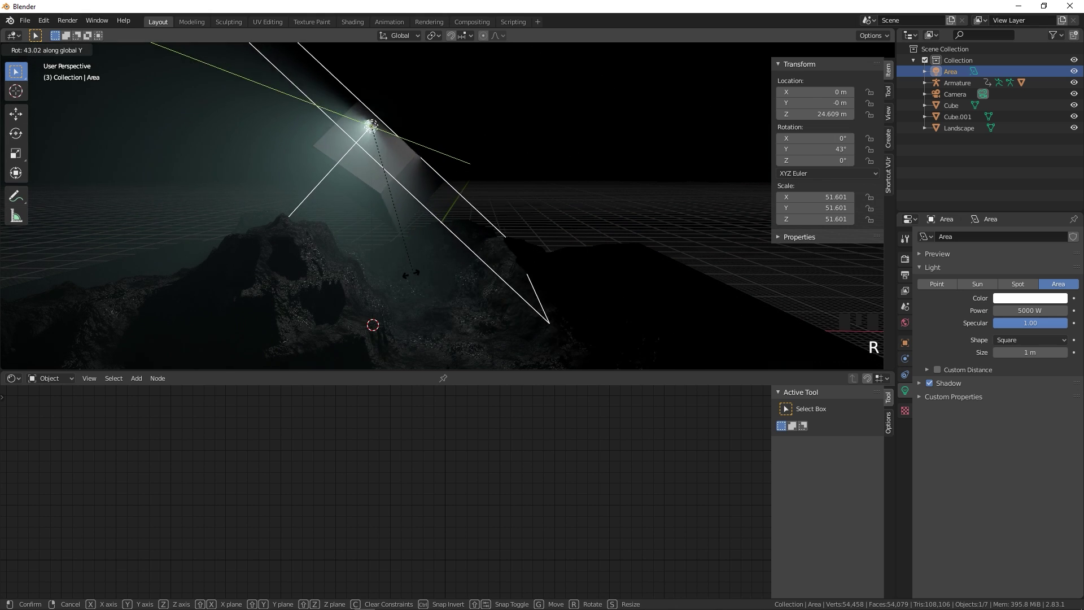
{"action": "left_click", "coordinate": [338, 288]}
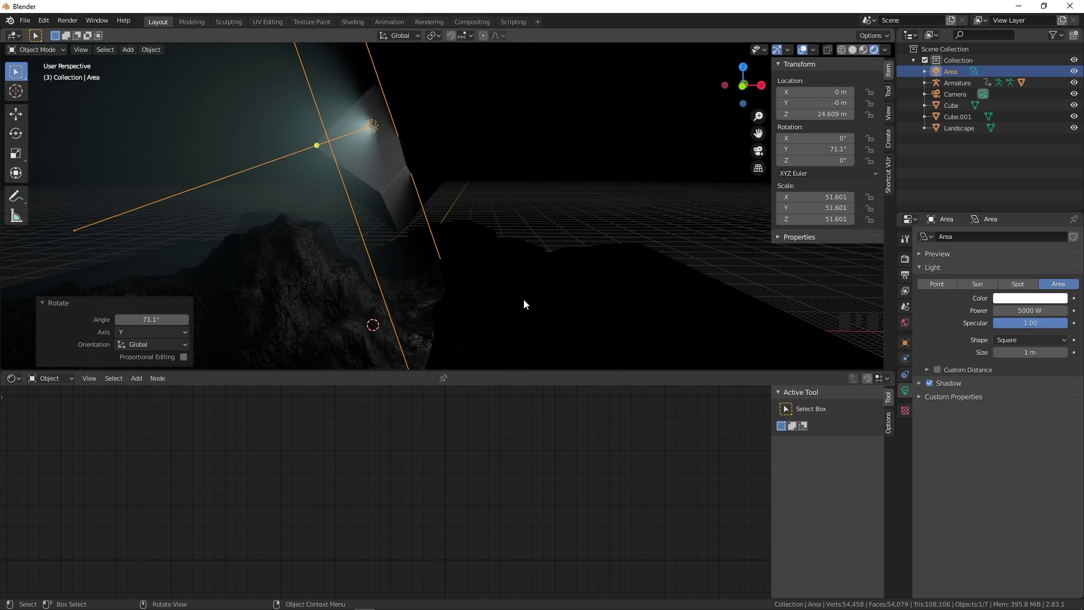
- Move the area light sideways, checking through the camera, and give it a small extra rotation
{"action": "key", "text": "g"}
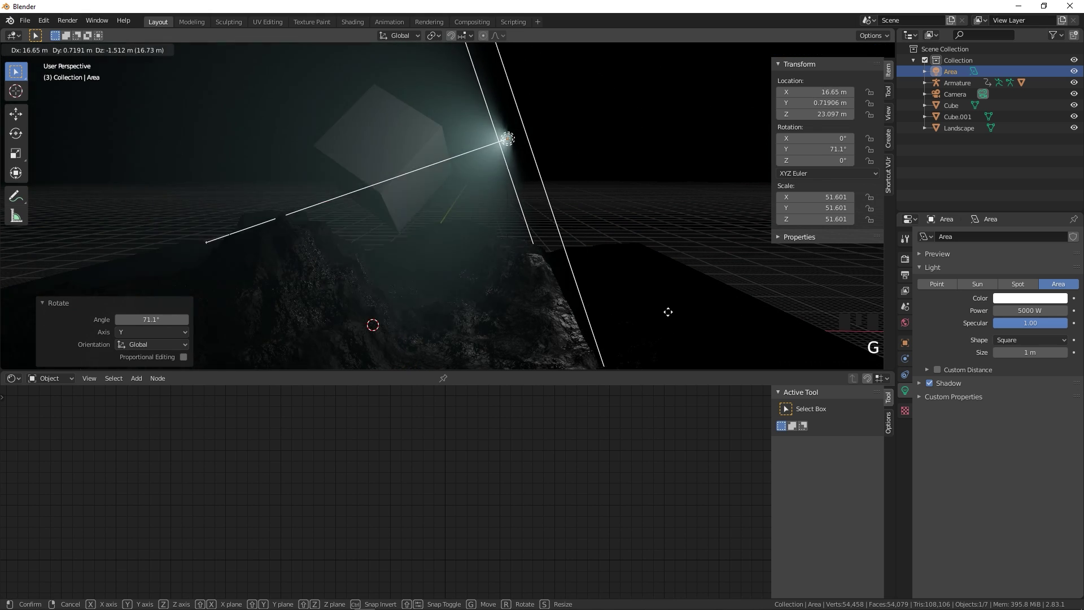
{"action": "left_click", "coordinate": [649, 314]}
{"action": "key", "text": "KP_0"}
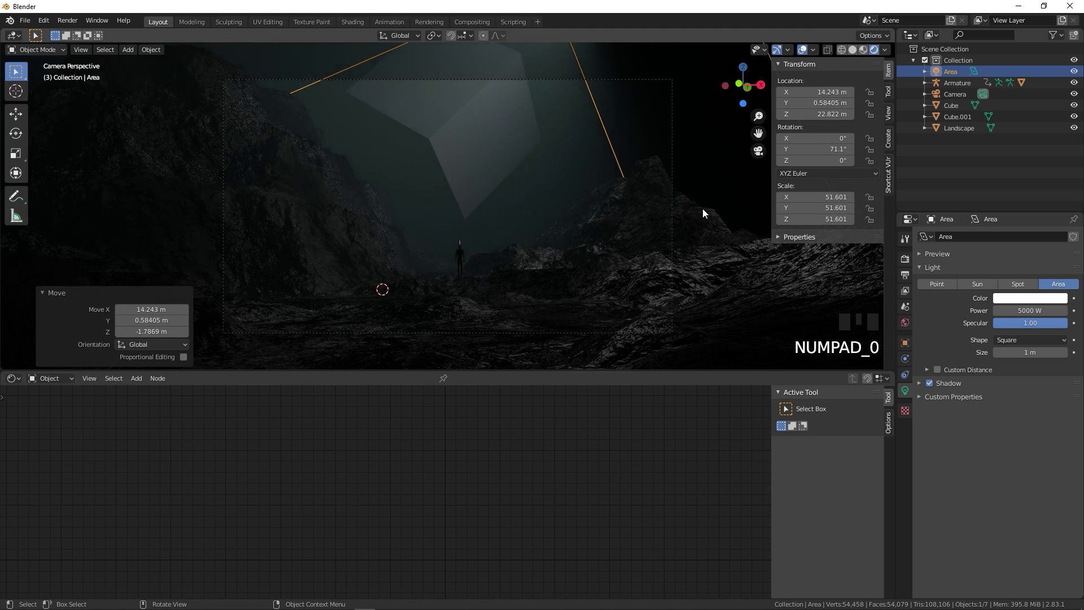
{"action": "key", "text": "g"}
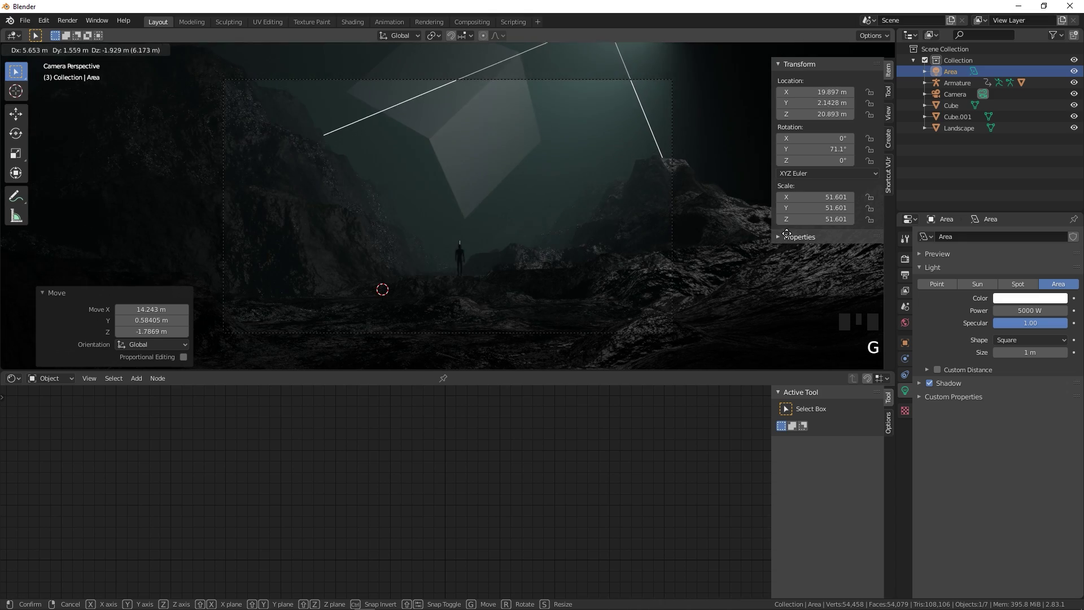
{"action": "left_click", "coordinate": [764, 231]}
{"action": "key", "text": "r"}
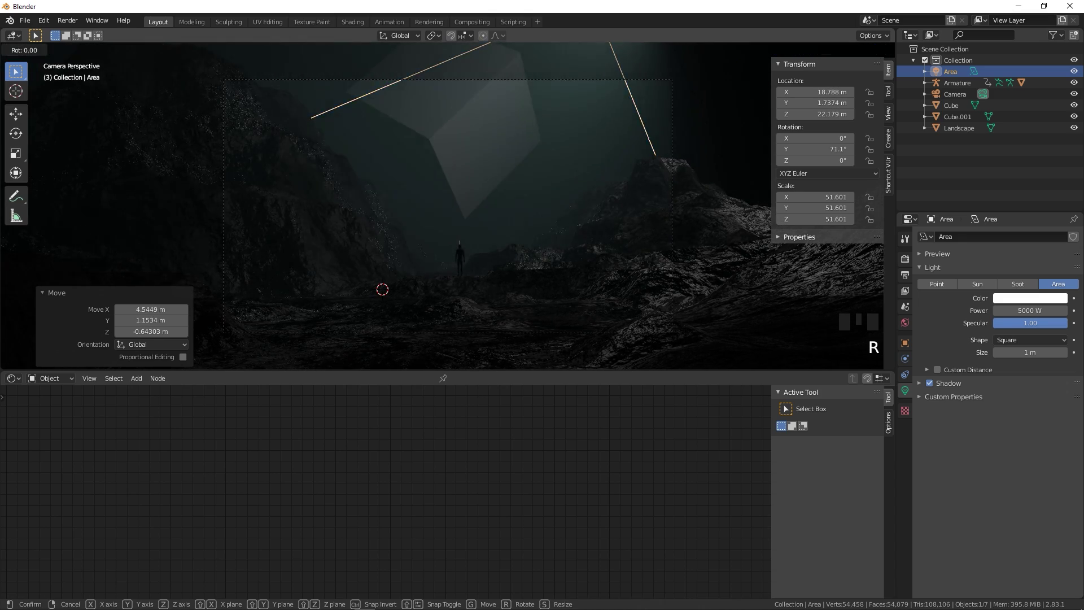
{"action": "left_click", "coordinate": [796, 248]}
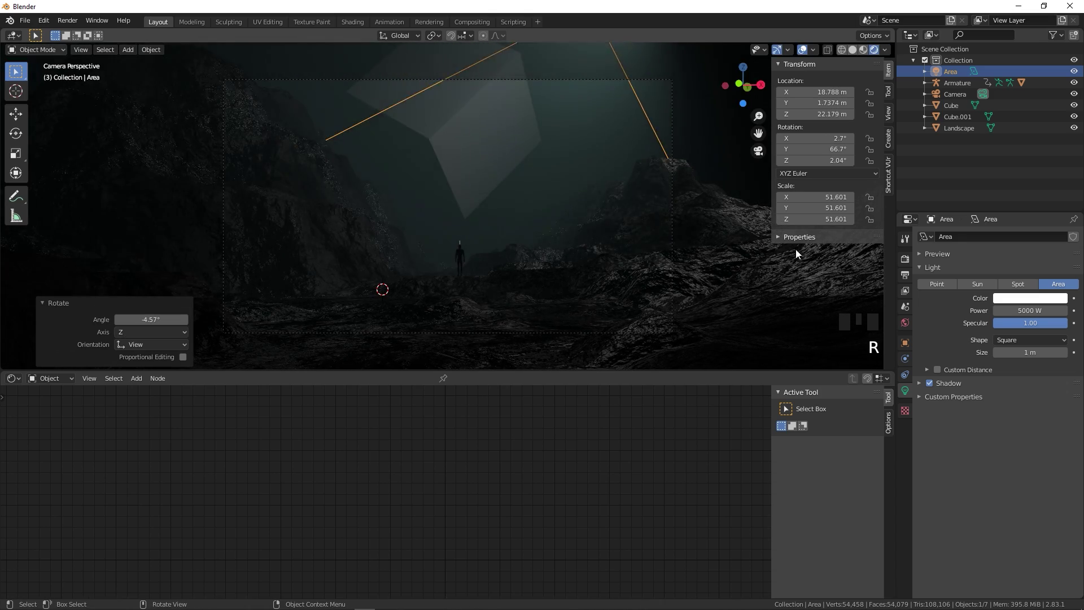
- Reposition the area light to about 18.38, -5.45, 22.08 m above the canyon
{"action": "left_click", "coordinate": [975, 161]}
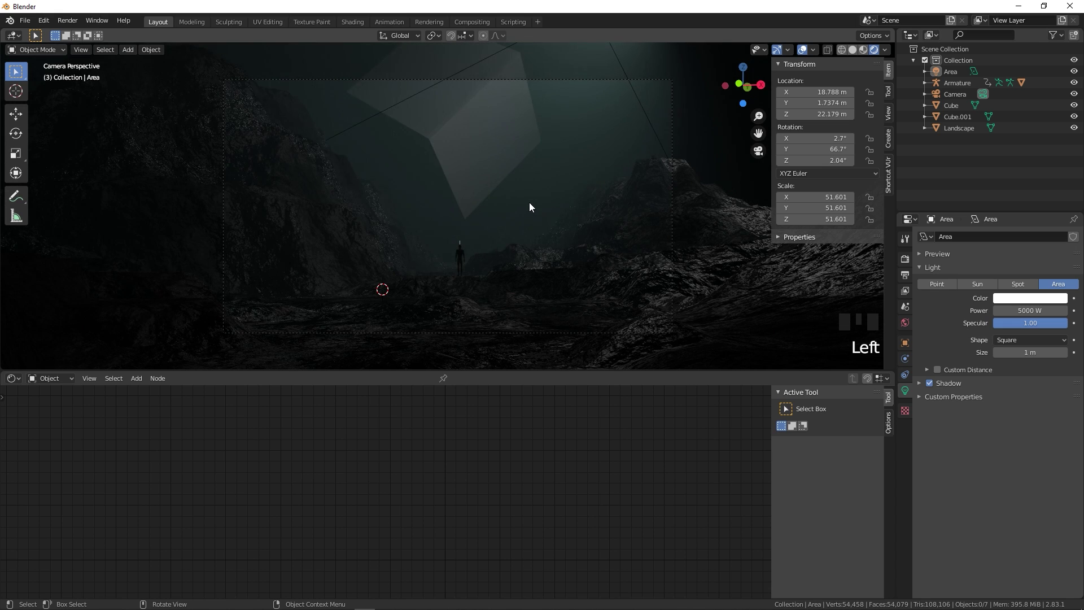
{"action": "middle_click_drag", "start_coordinate": [528, 200], "coordinate": [540, 311]}
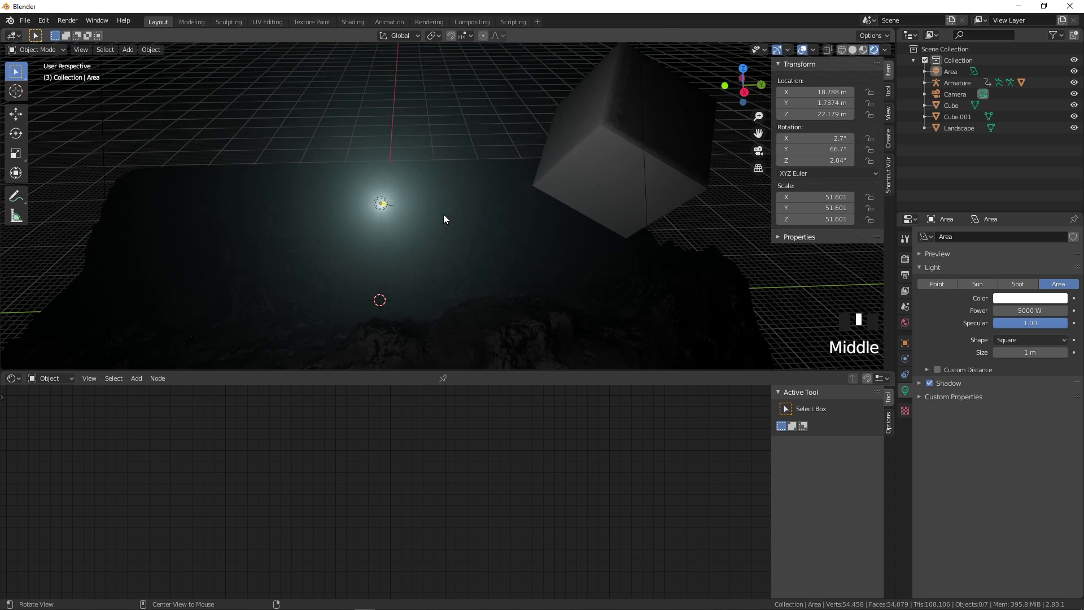
{"action": "left_click", "coordinate": [441, 232]}
{"action": "middle_click_drag", "start_coordinate": [492, 265], "coordinate": [636, 215], "text": "shift"}
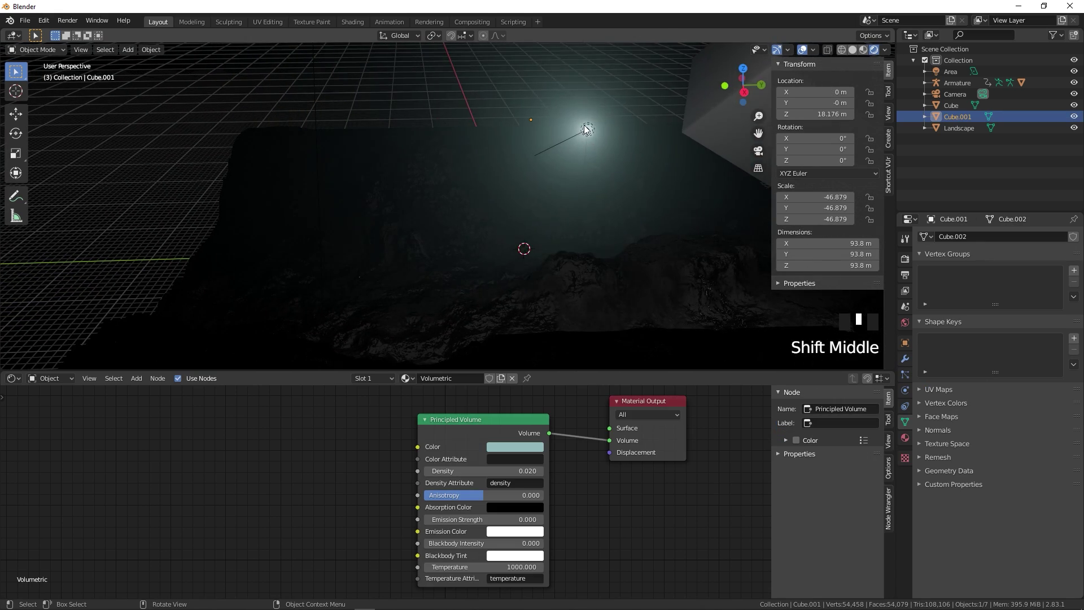
{"action": "left_click", "coordinate": [584, 126]}
{"action": "key", "text": "g"}
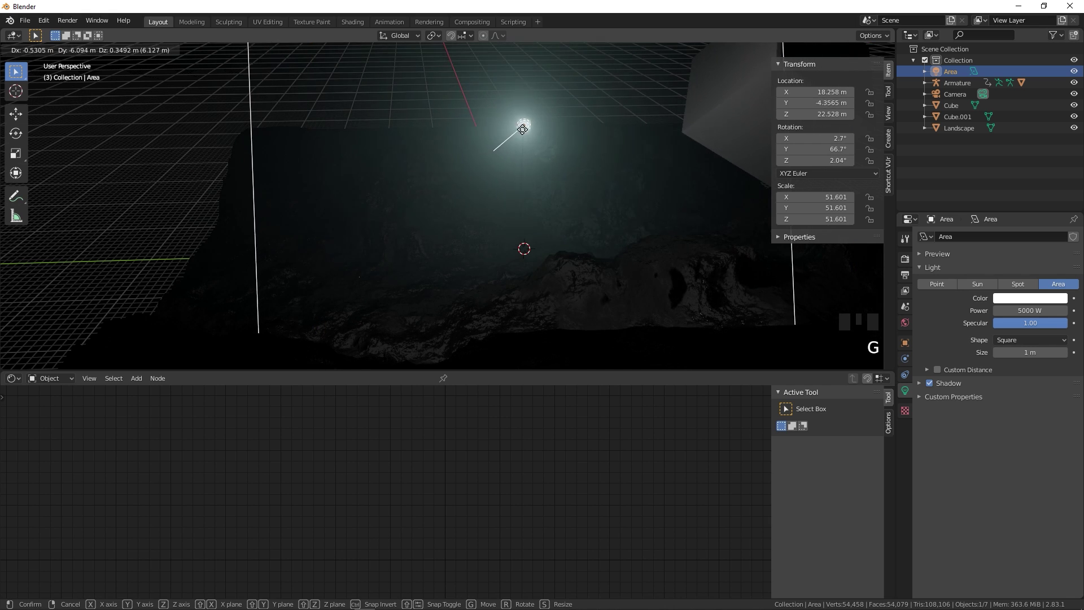
{"action": "left_click", "coordinate": [510, 134]}
{"action": "key", "text": "KP_0"}
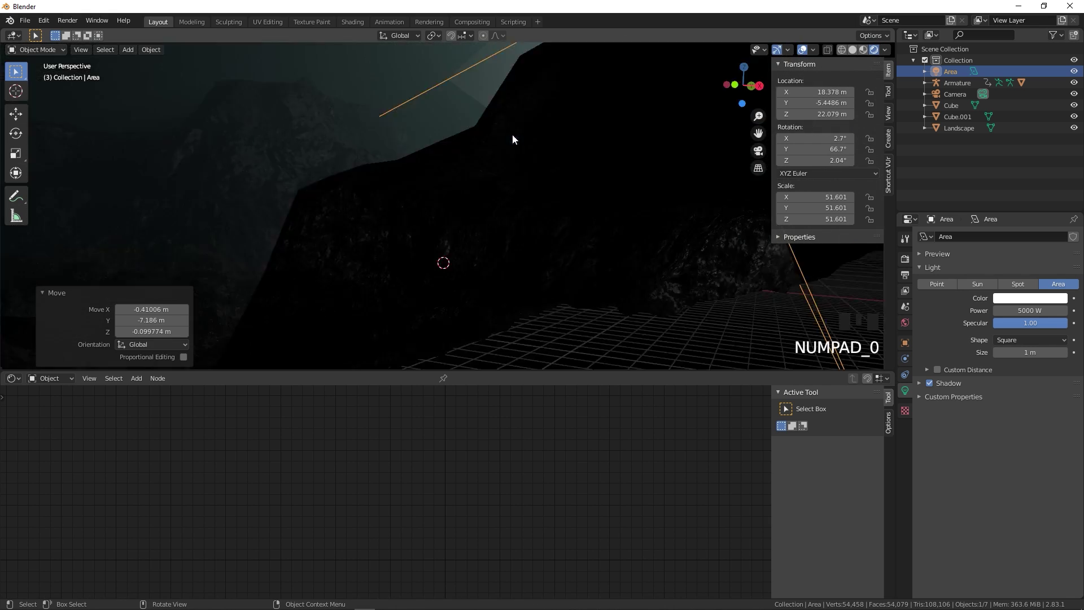
{"action": "left_click", "coordinate": [513, 134]}
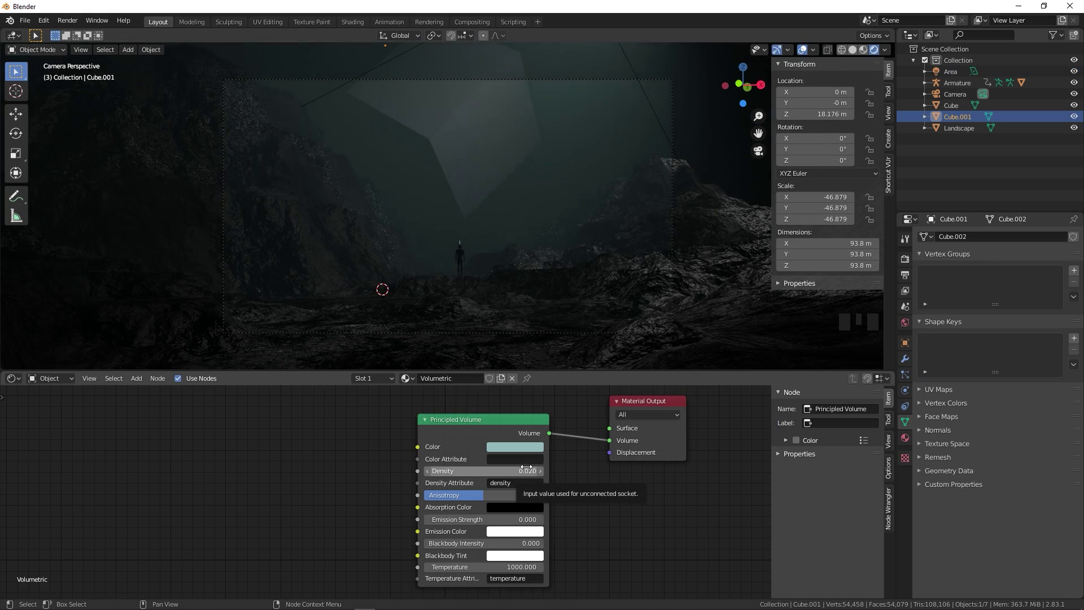
{"action": "left_click", "coordinate": [449, 132]}
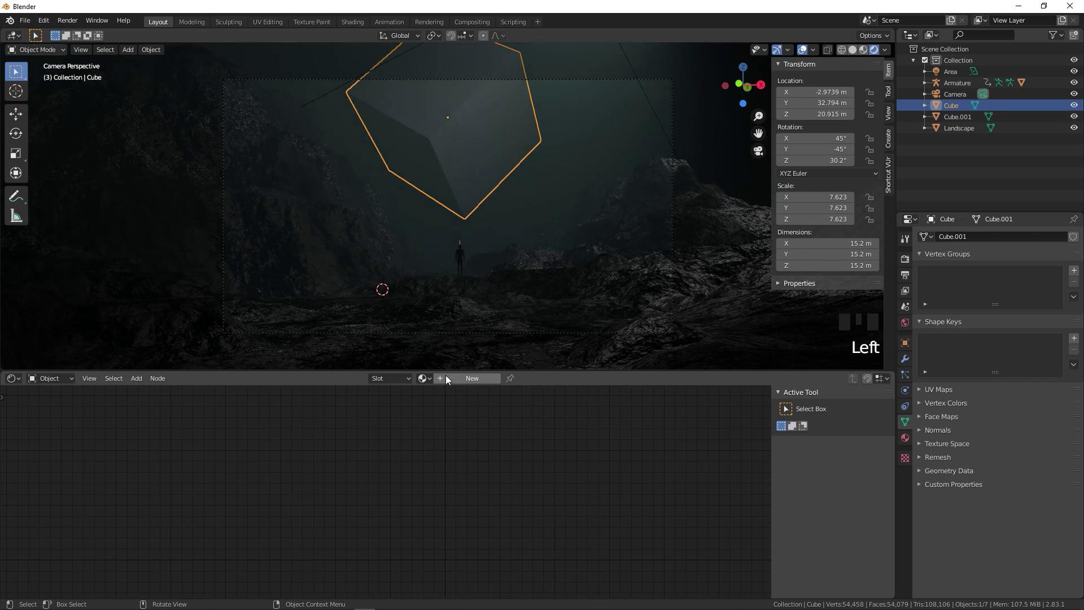
- Give the floating cube a new fully metallic material with an adjusted grey base colour
{"action": "left_click", "coordinate": [473, 378]}
{"action": "left_click", "coordinate": [546, 458]}
{"action": "left_click_drag", "start_coordinate": [613, 307], "coordinate": [614, 339]}
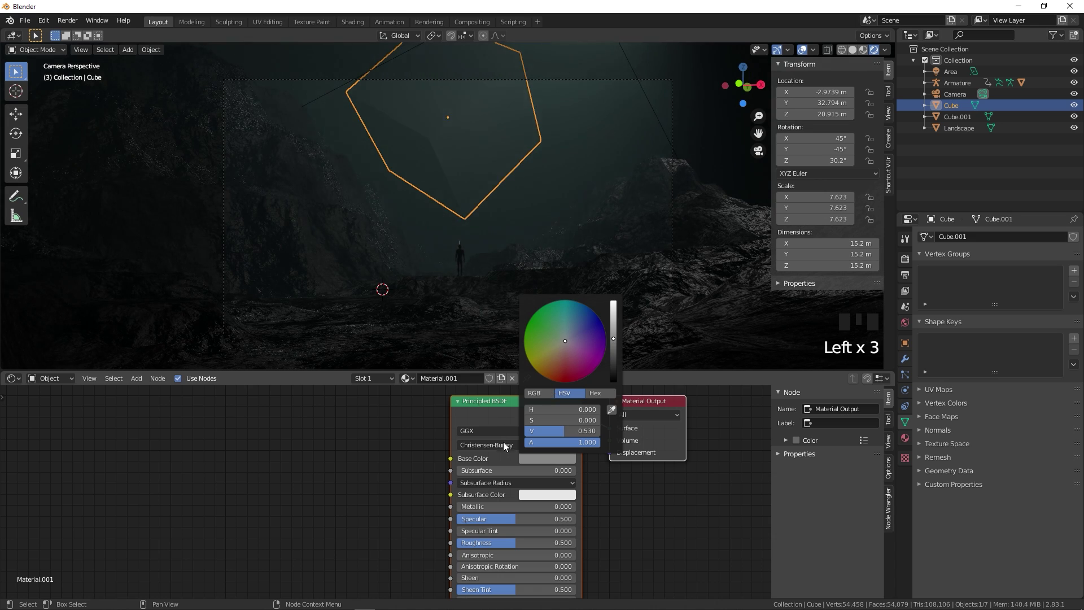
{"action": "left_click", "coordinate": [590, 521]}
{"action": "left_click", "coordinate": [888, 92]}
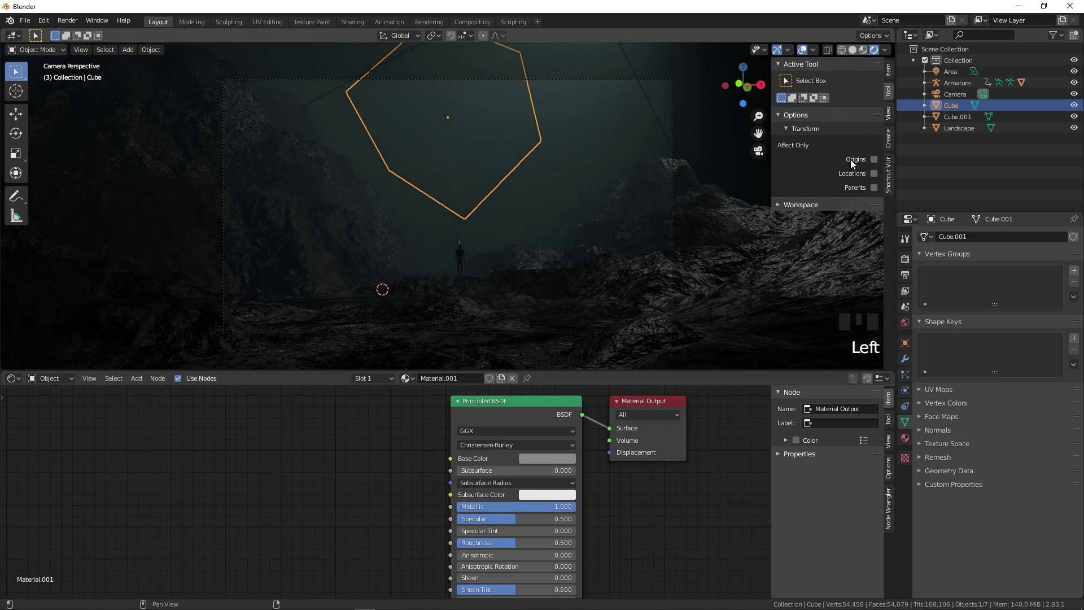
{"action": "left_click", "coordinate": [544, 459]}
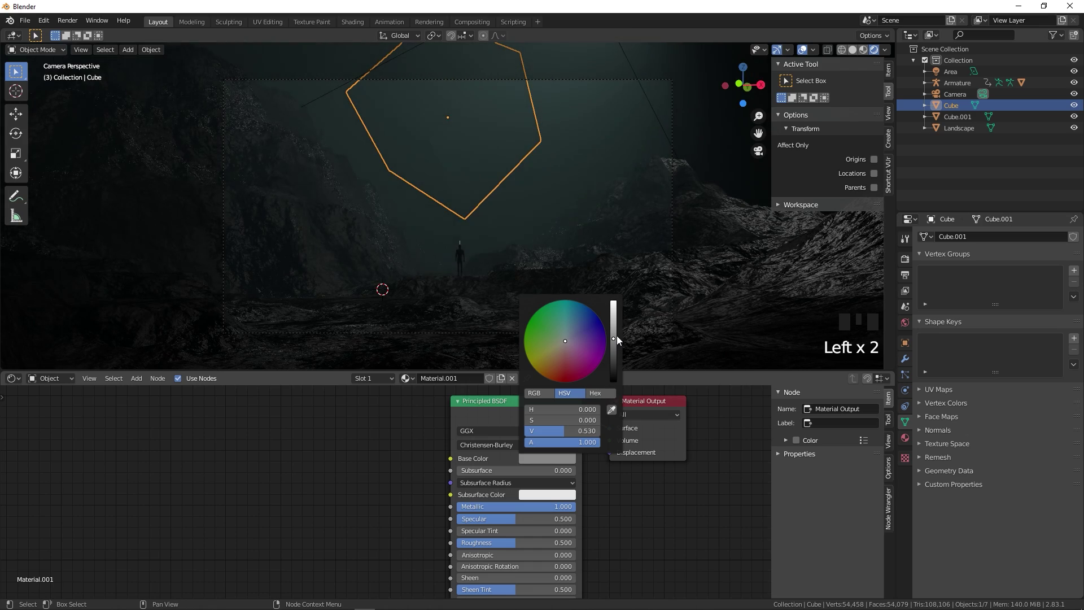
{"action": "left_click_drag", "start_coordinate": [617, 339], "coordinate": [614, 315]}
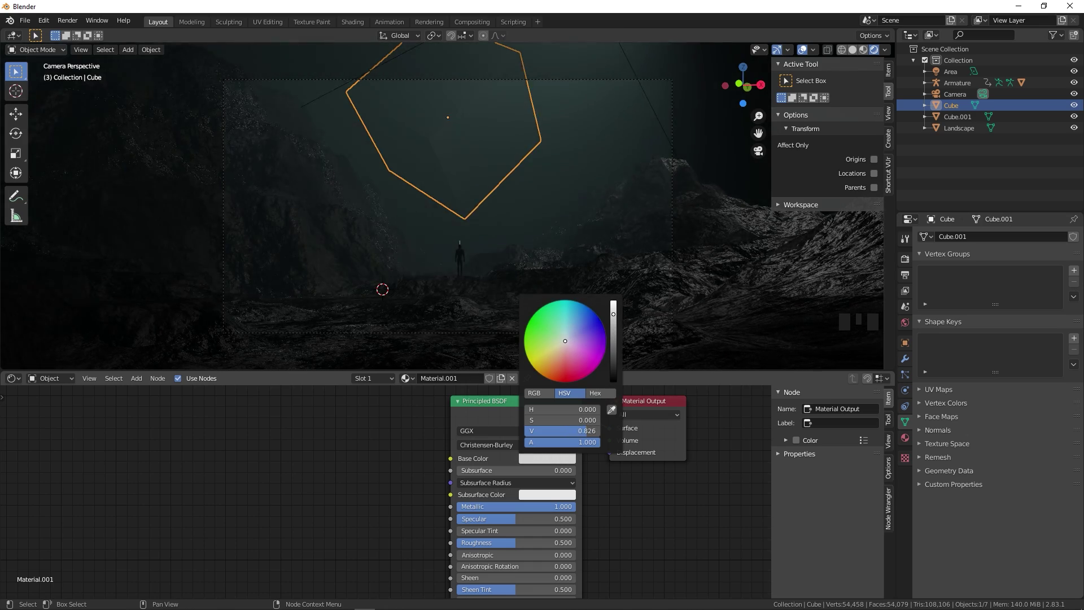
- Move the Area light's Location Y to about 11.15 m in the N-panel
{"action": "left_click", "coordinate": [552, 224]}
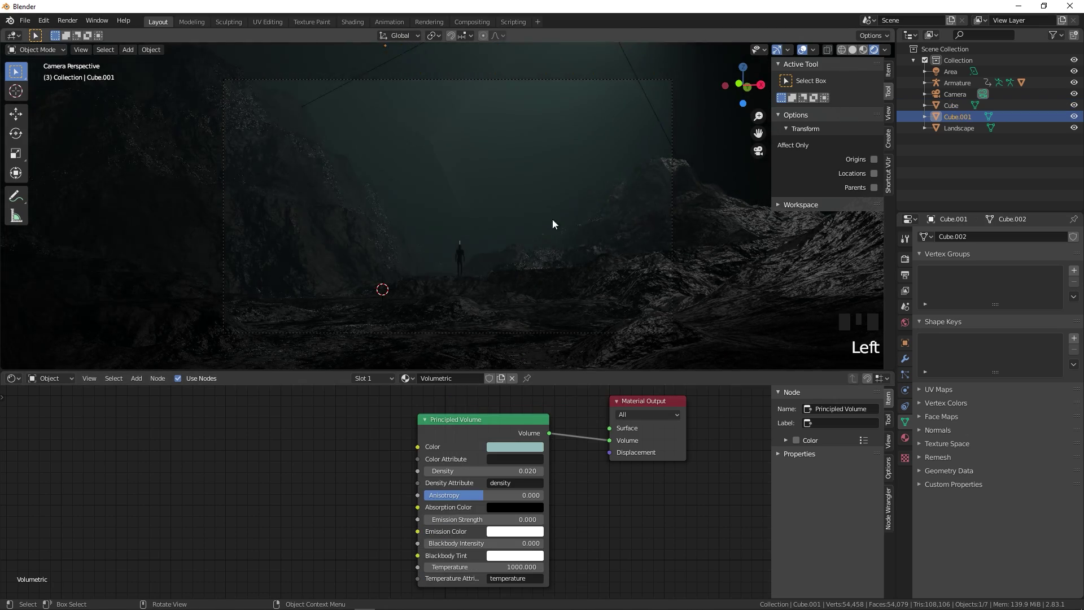
{"action": "left_click", "coordinate": [469, 184]}
{"action": "left_click", "coordinate": [888, 72]}
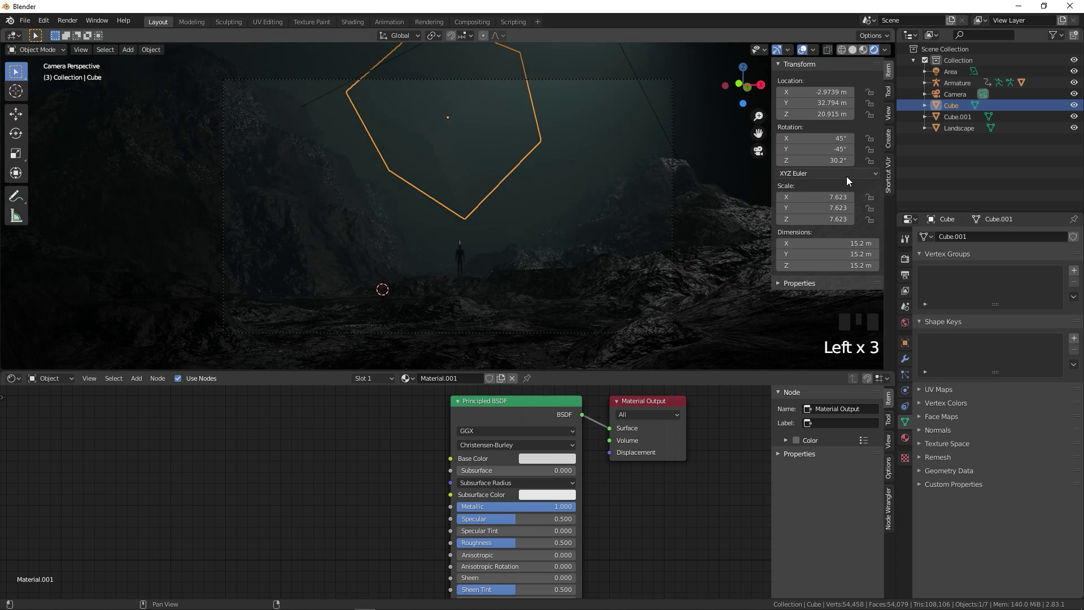
{"action": "left_click", "coordinate": [649, 101]}
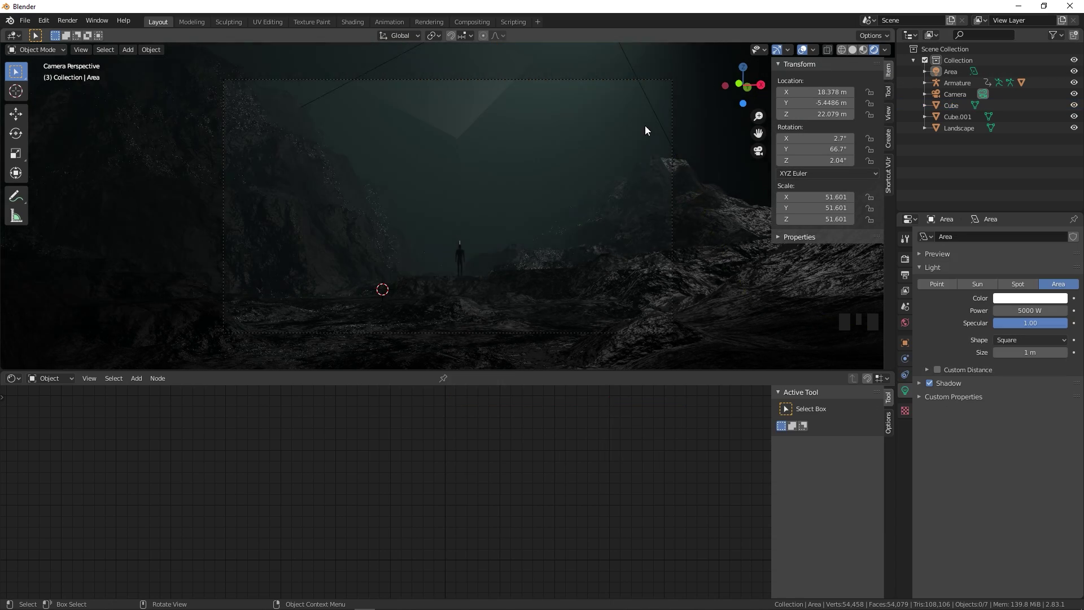
{"action": "left_click", "coordinate": [631, 68]}
{"action": "left_click_drag", "start_coordinate": [816, 102], "coordinate": [862, 102]}
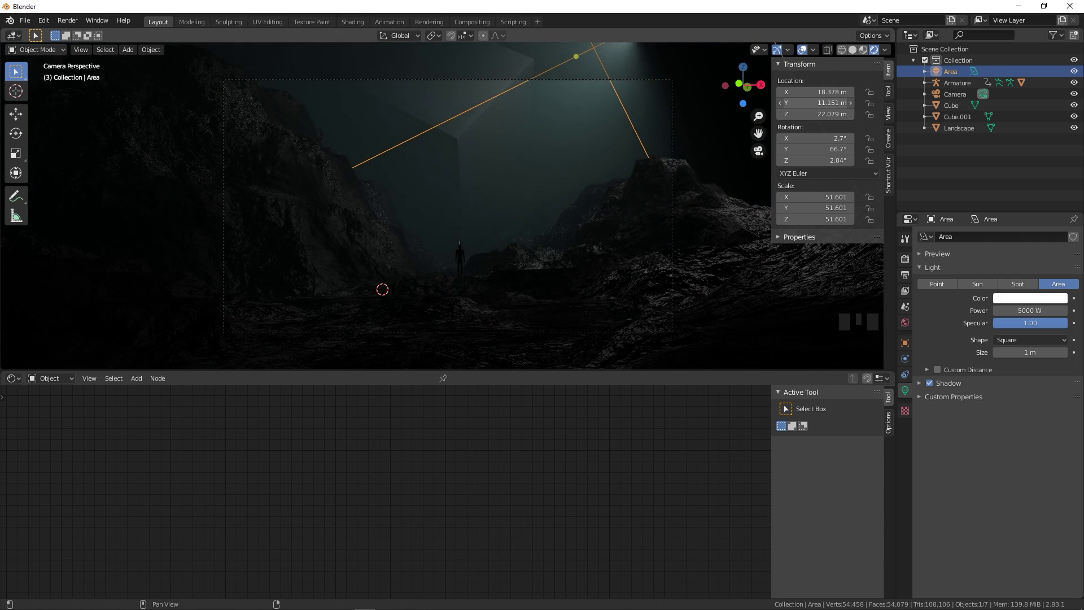
{"action": "left_click", "coordinate": [477, 127]}
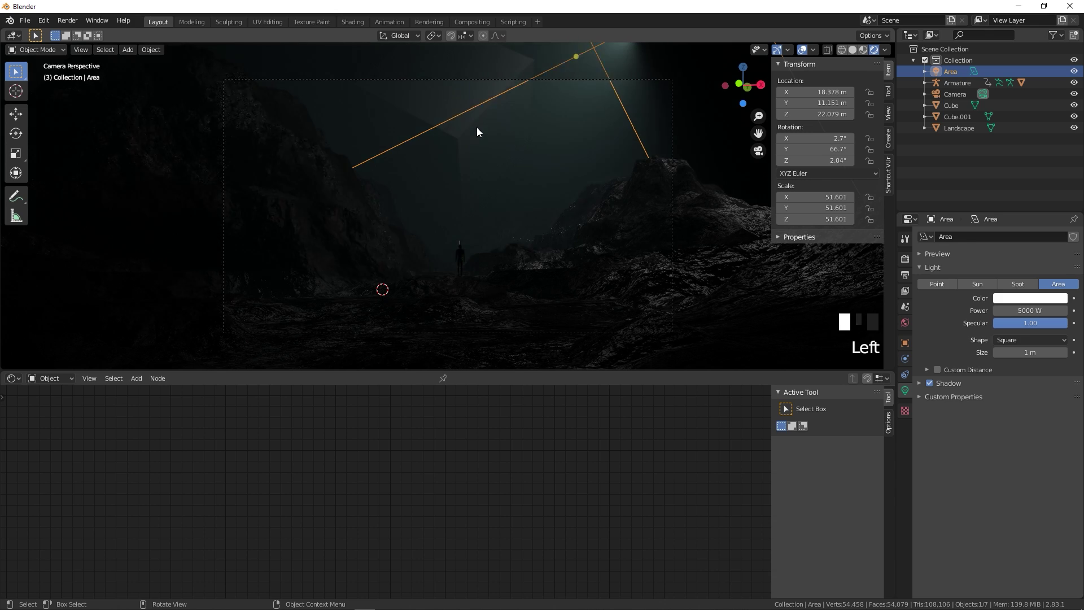
- Scale the metallic cube to 6.747 (13.5 m) and move it to about -2.16, 33.11, 19.84 m
{"action": "key", "text": "s"}
{"action": "left_click", "coordinate": [567, 179]}
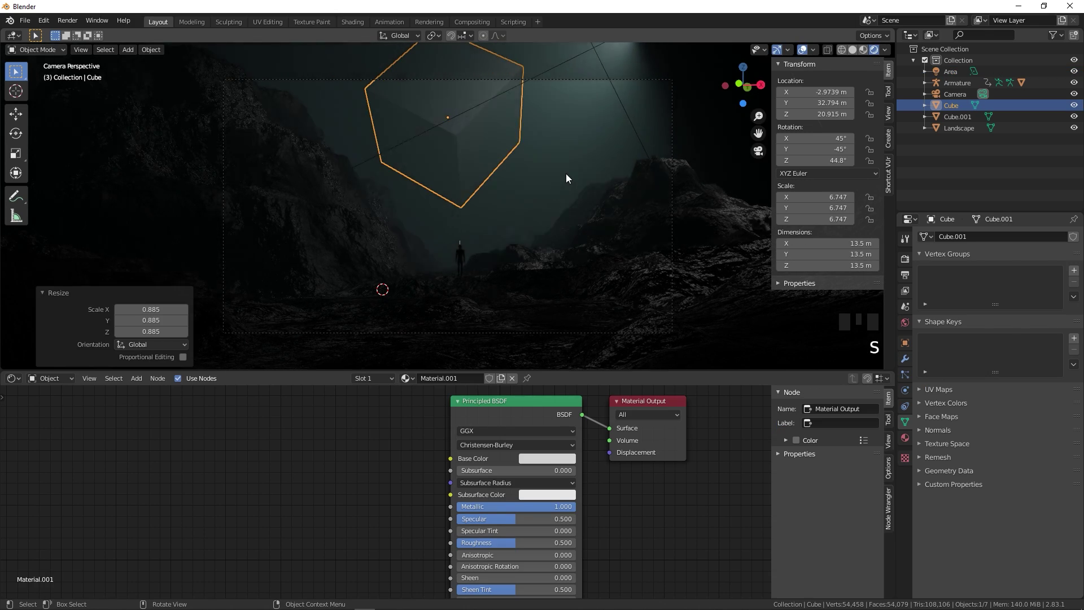
{"action": "key", "text": "g"}
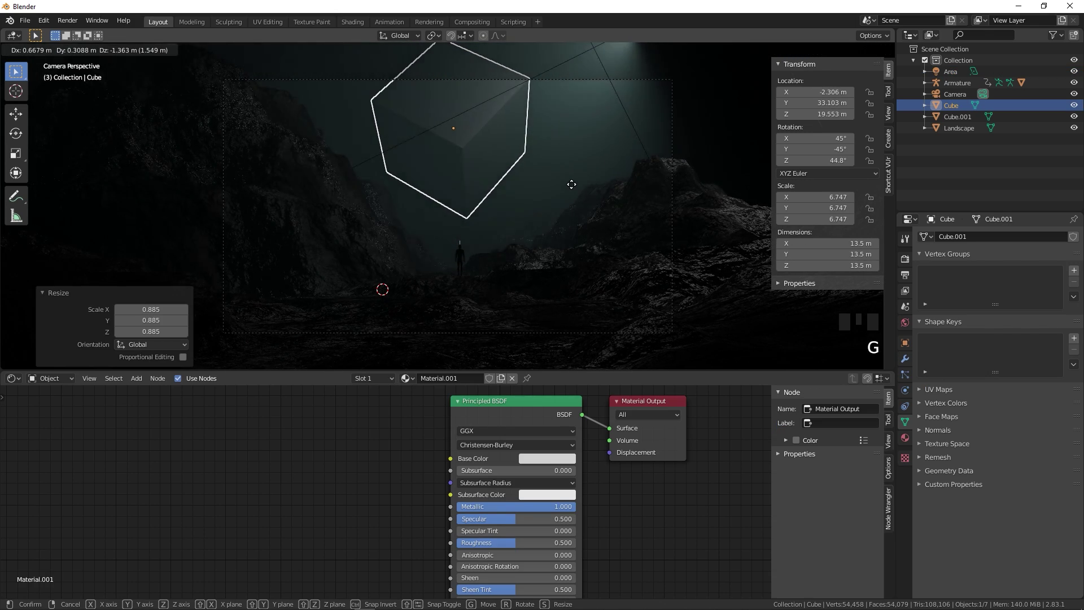
{"action": "left_click", "coordinate": [573, 186]}
{"action": "left_click", "coordinate": [371, 450]}
{"action": "left_click", "coordinate": [372, 450]}
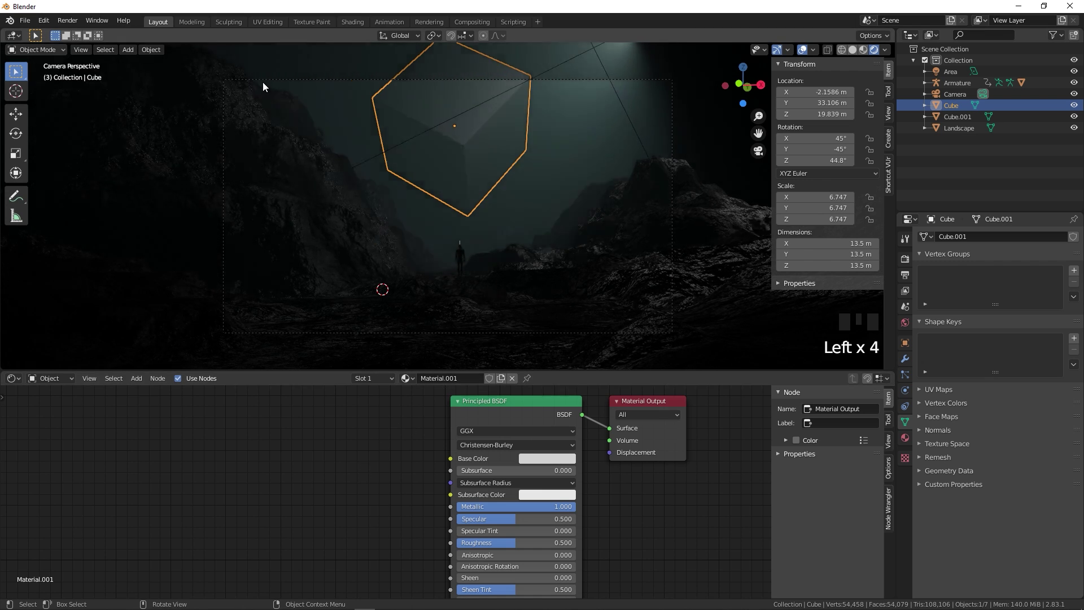
{"action": "left_click", "coordinate": [315, 81]}
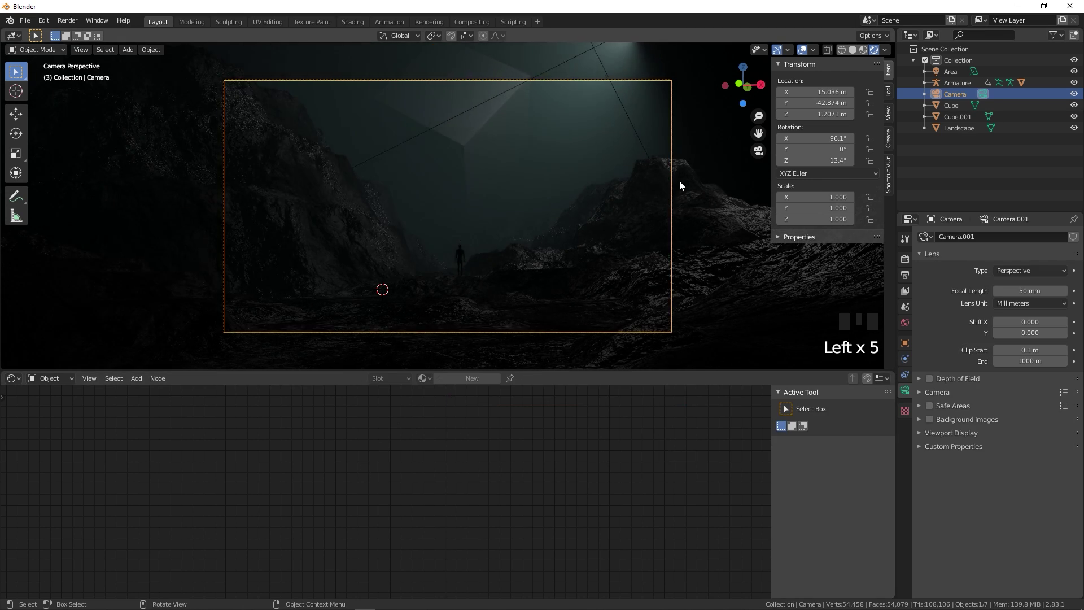
- Switch the bottom editor to the Timeline and keyframe the camera's location and rotation at frame 100
{"action": "left_click_drag", "start_coordinate": [14, 379], "coordinate": [158, 434]}
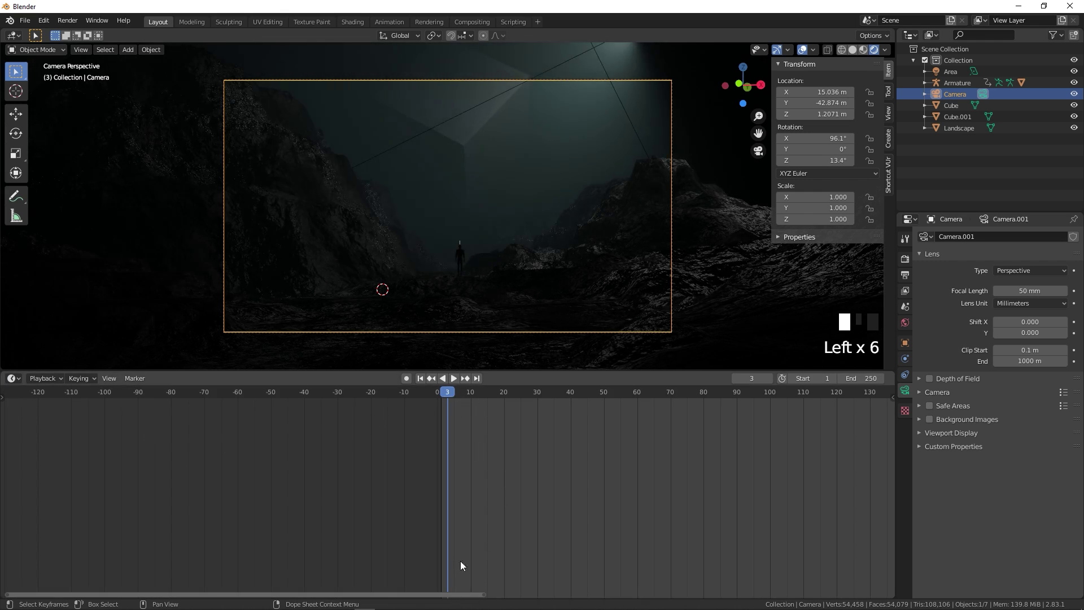
{"action": "left_click_drag", "start_coordinate": [457, 400], "coordinate": [681, 414]}
{"action": "left_click_drag", "start_coordinate": [764, 417], "coordinate": [770, 410]}
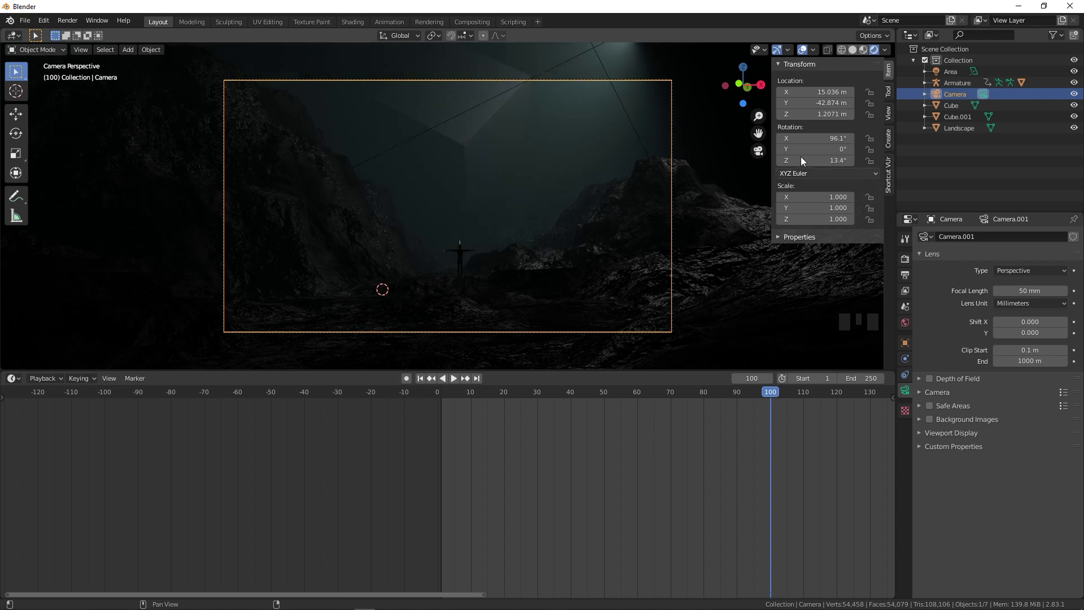
{"action": "key", "text": "i"}
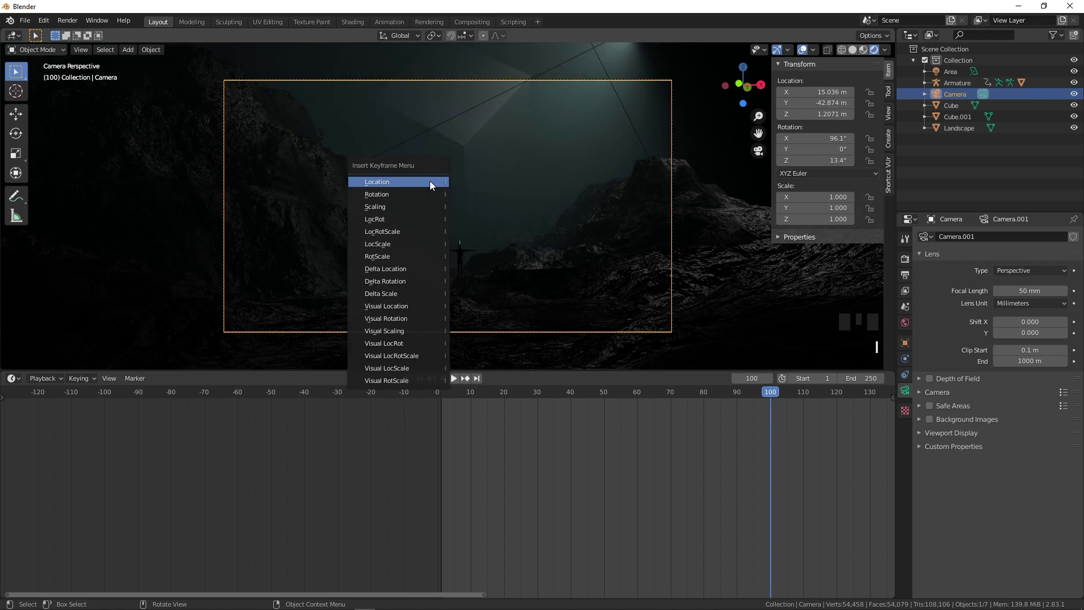
{"action": "left_click", "coordinate": [380, 221]}
- At frame 1, set the camera's Location Y to -45.414 m and Rotation X to 84°, then keyframe them
{"action": "left_click", "coordinate": [753, 415]}
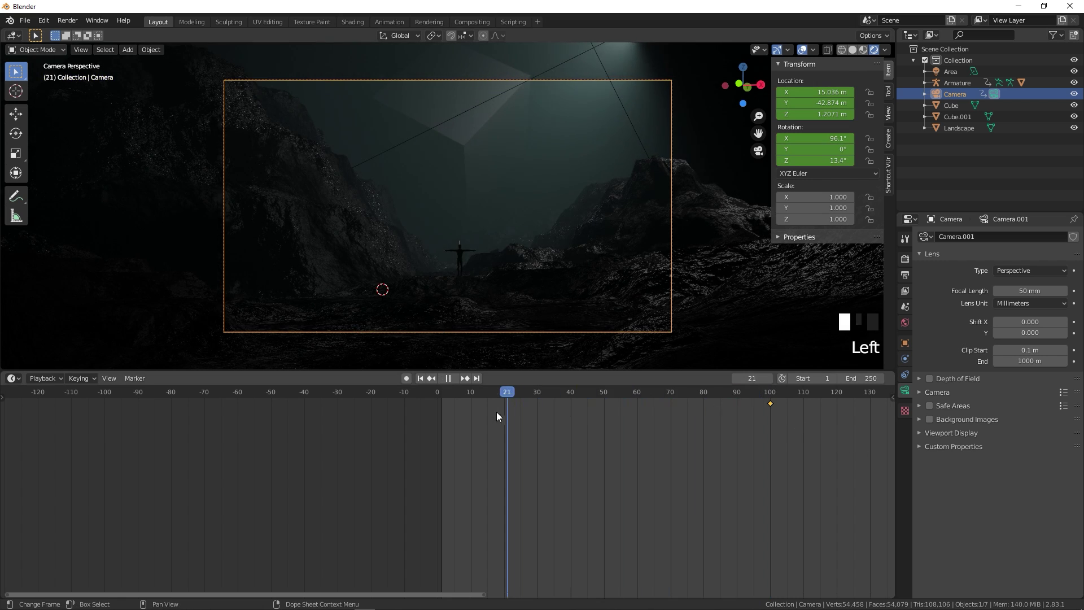
{"action": "key", "text": "Escape"}
{"action": "mouse_move", "coordinate": [817, 102]}
{"action": "left_mouse_down"}
{"action": "mouse_move", "coordinate": [787, 103]}
{"action": "mouse_move", "coordinate": [825, 94]}
{"action": "left_mouse_up"}
{"action": "left_click_drag", "start_coordinate": [819, 103], "coordinate": [802, 102]}
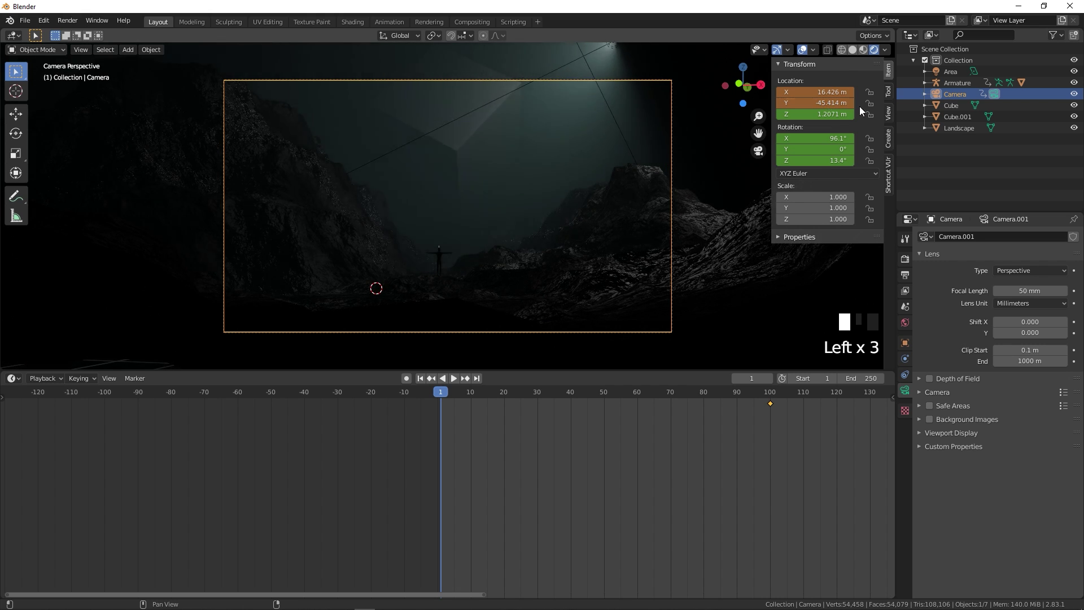
{"action": "left_click_drag", "start_coordinate": [836, 149], "coordinate": [813, 138]}
{"action": "key", "text": "ctrl+z"}
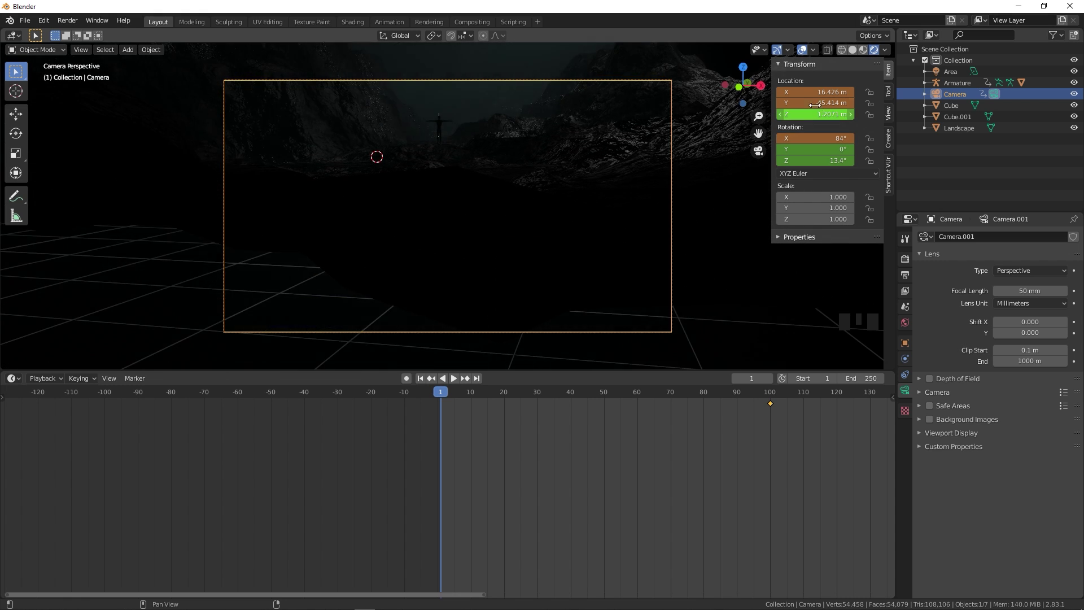
{"action": "right_click", "coordinate": [813, 92]}
{"action": "left_click", "coordinate": [813, 91]}
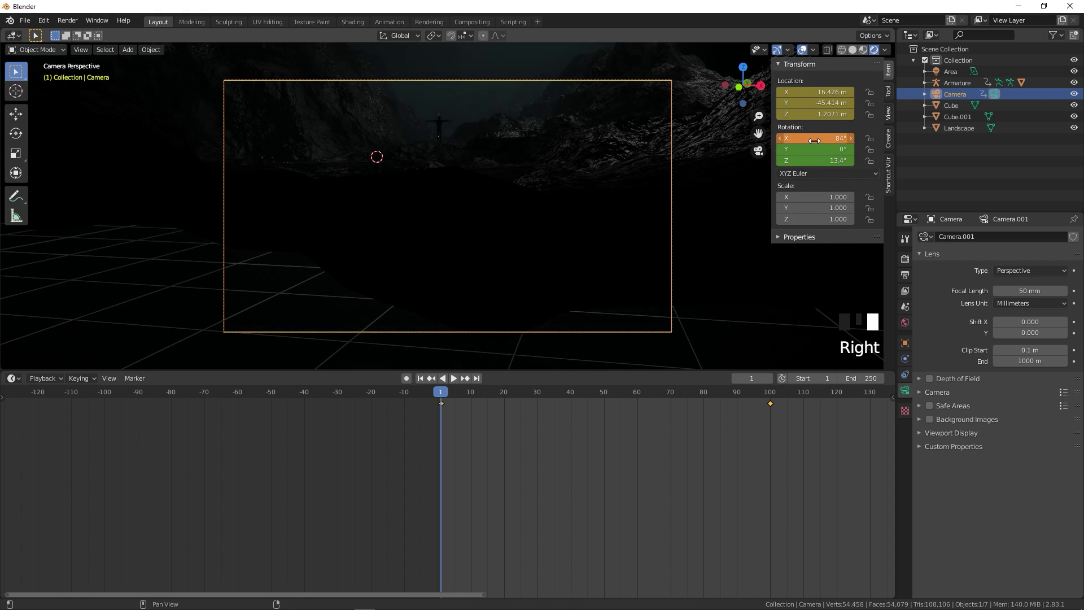
{"action": "right_click", "coordinate": [815, 140]}
{"action": "left_click", "coordinate": [815, 141]}
- Play back the camera dolly to check it, then rewind to frame 1
{"action": "left_click", "coordinate": [588, 436]}
{"action": "key", "text": "space"}
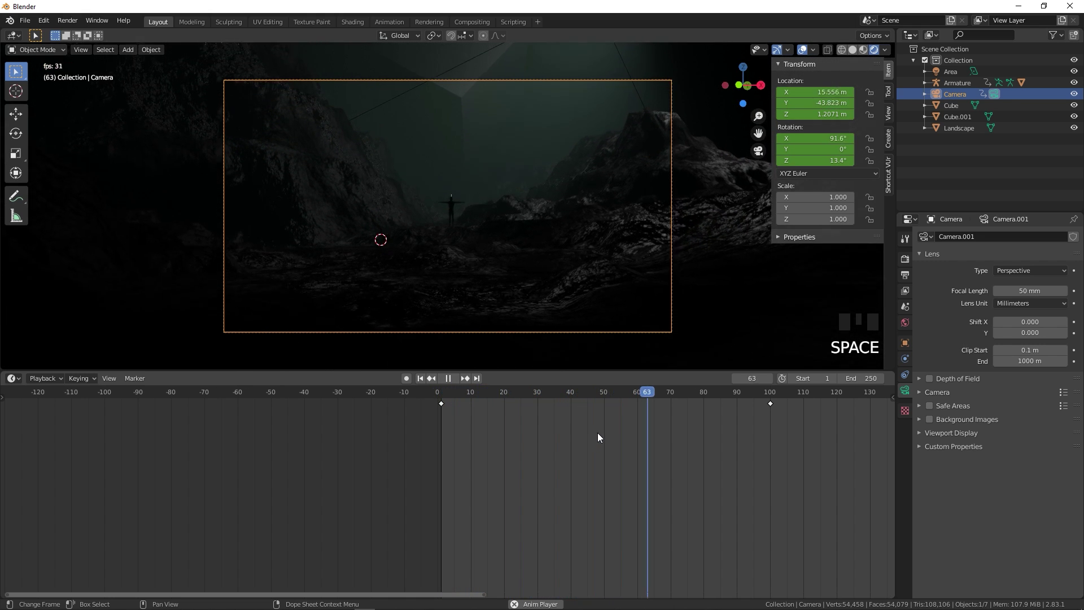
{"action": "key", "text": "space"}
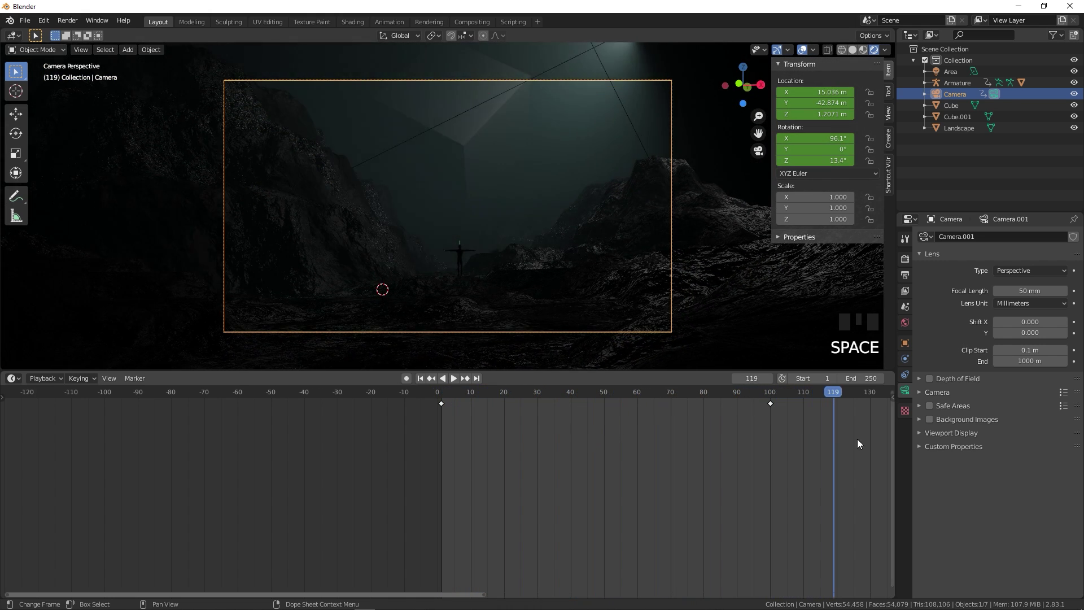
{"action": "left_click_drag", "start_coordinate": [808, 396], "coordinate": [769, 399]}
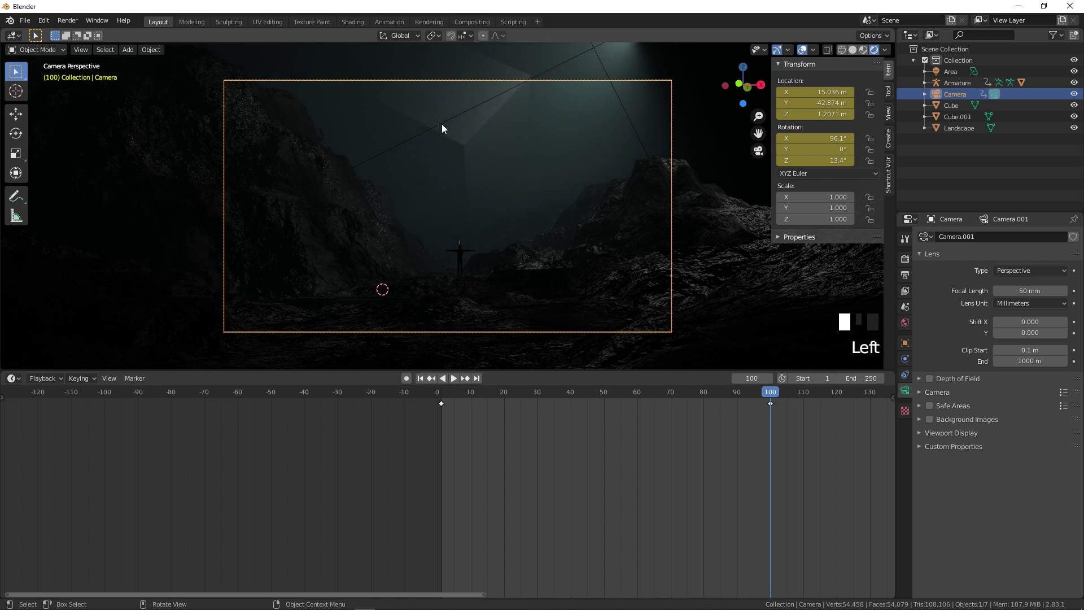
{"action": "left_click", "coordinate": [478, 137]}
{"action": "mouse_move", "coordinate": [438, 395]}
{"action": "left_mouse_down"}
{"action": "mouse_move", "coordinate": [428, 405]}
{"action": "mouse_move", "coordinate": [443, 405]}
{"action": "left_mouse_up"}
{"action": "left_click", "coordinate": [442, 405]}
- Keyframe the cube's Z rotation of 44.8° at frame 1
{"action": "left_click", "coordinate": [440, 391]}
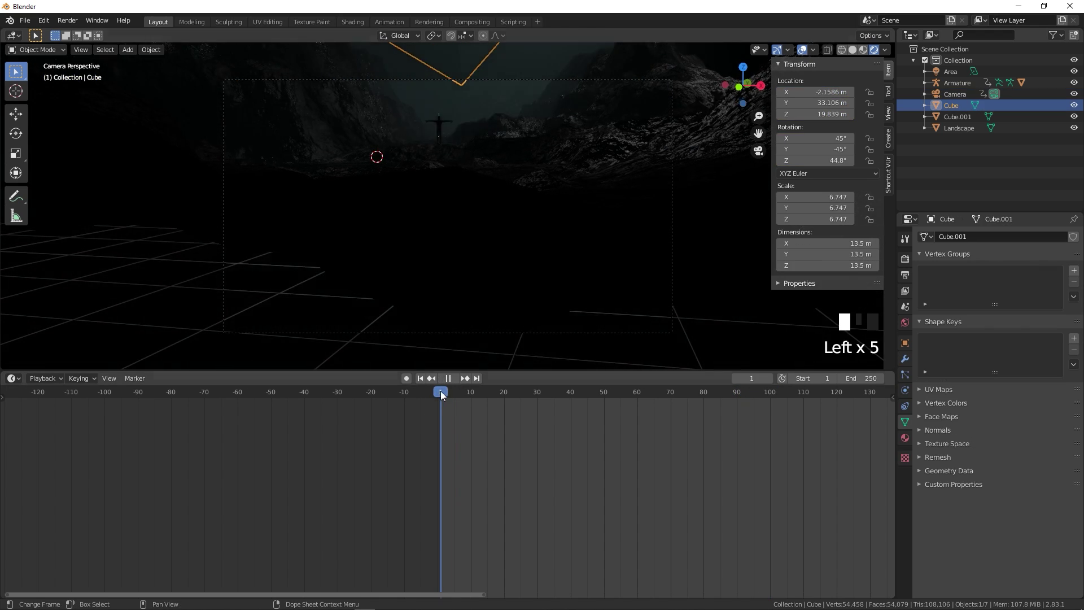
{"action": "right_click", "coordinate": [823, 161]}
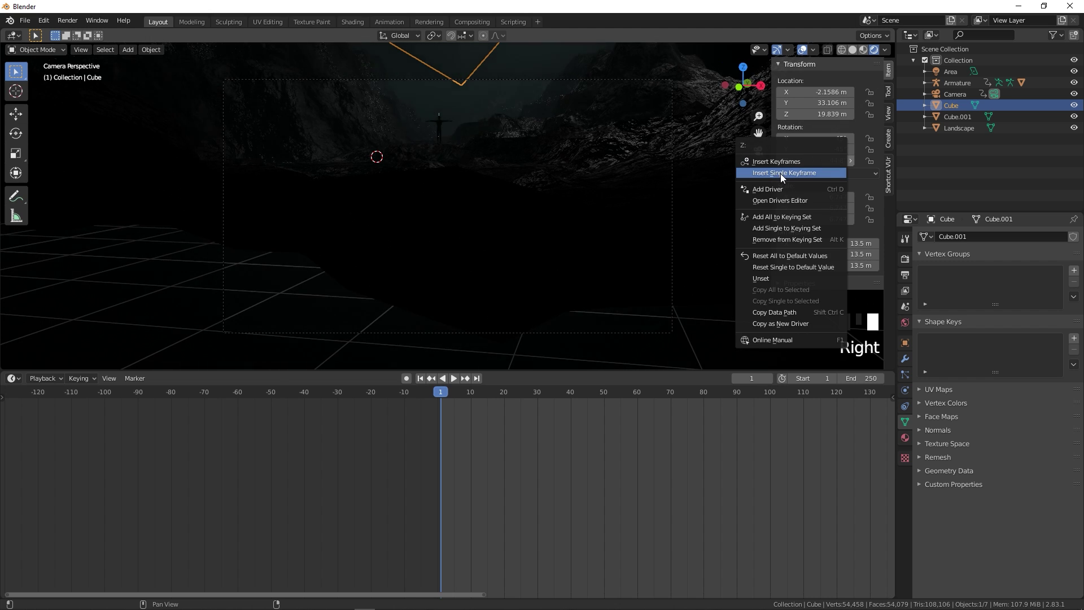
{"action": "left_click", "coordinate": [782, 173]}
- At frame 100, spin the cube to 158° around Z and keyframe that rotation
{"action": "left_click", "coordinate": [454, 378]}
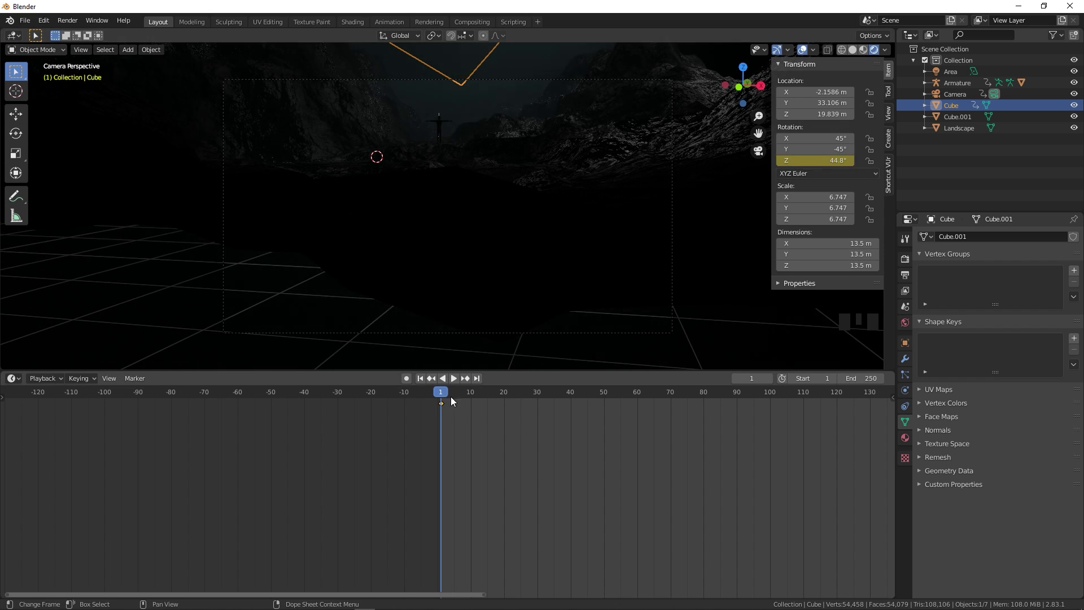
{"action": "left_click", "coordinate": [720, 414]}
{"action": "left_click_drag", "start_coordinate": [720, 417], "coordinate": [772, 415]}
{"action": "key", "text": "space"}
{"action": "left_click_drag", "start_coordinate": [823, 161], "coordinate": [898, 161]}
{"action": "right_click", "coordinate": [791, 162]}
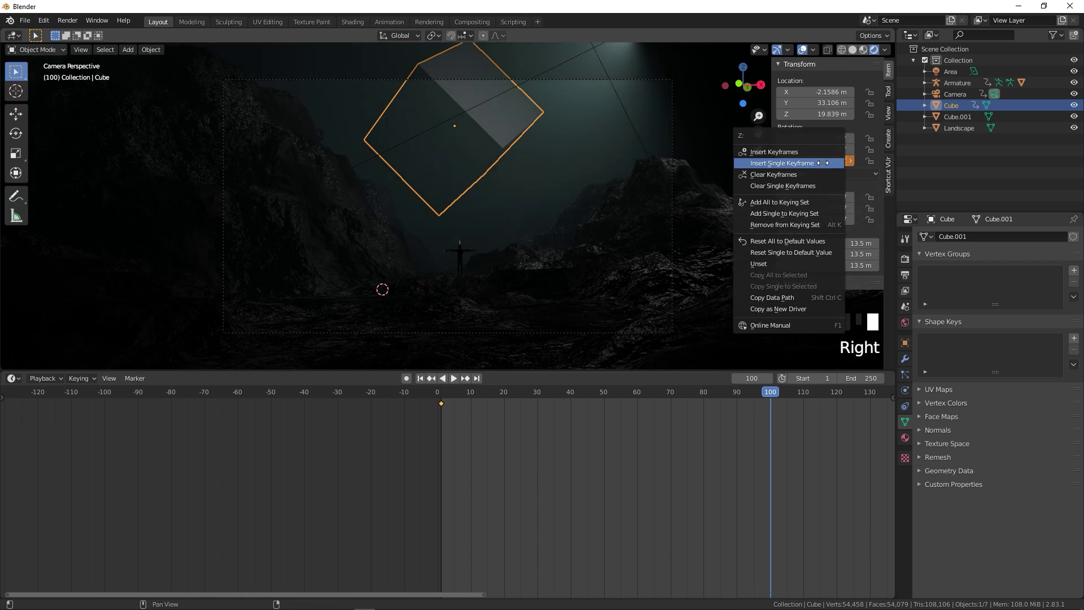
{"action": "left_click", "coordinate": [766, 163]}
- Play the animation from frame 1 to preview the cube's spin
{"action": "left_click", "coordinate": [388, 406]}
{"action": "key", "text": "space"}
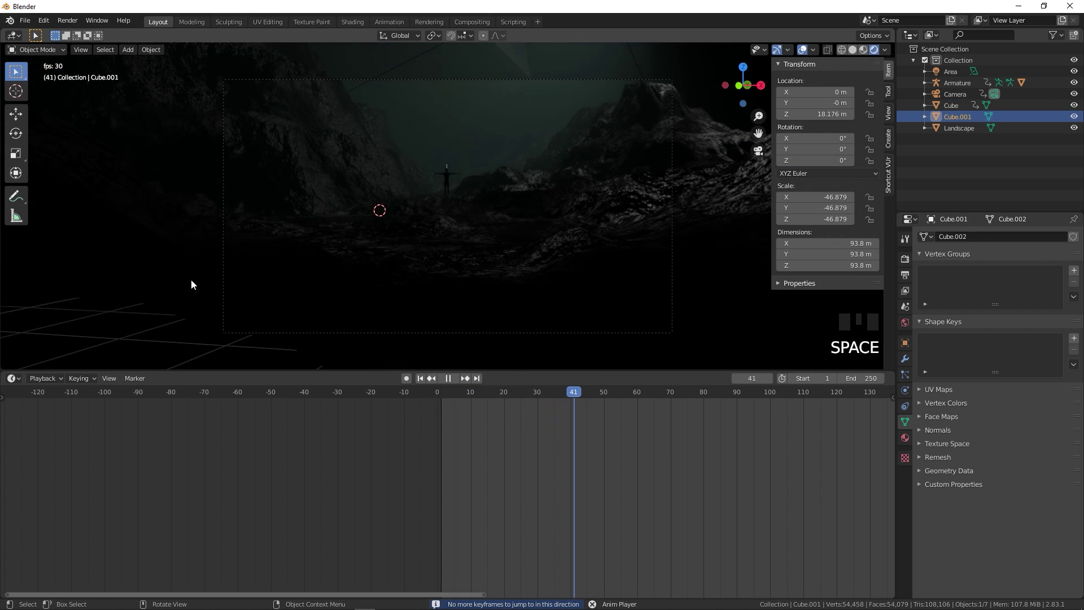
{"action": "key", "text": "space"}
- Select the character mesh and leave camera view to inspect the figure
{"action": "left_click", "coordinate": [462, 247]}
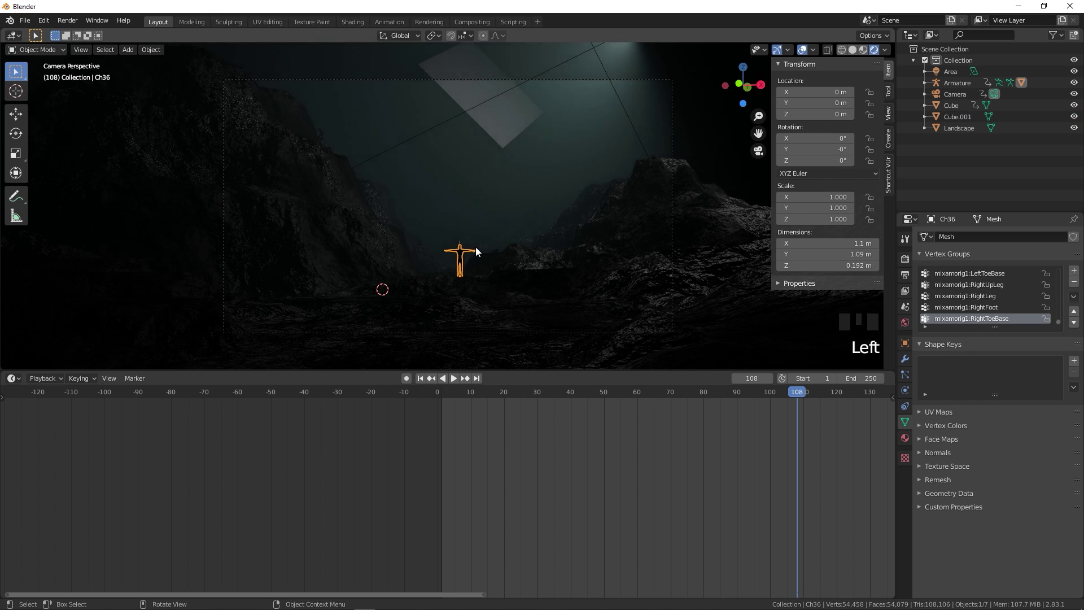
{"action": "key", "text": "KP_0"}
{"action": "scroll", "coordinate": [424, 265], "scroll_direction": "up", "scroll_amount": 6}
{"action": "middle_click_drag", "start_coordinate": [402, 291], "coordinate": [395, 189], "text": "shift"}
{"action": "scroll", "coordinate": [644, 184], "scroll_direction": "up", "scroll_amount": 4}
{"action": "scroll", "coordinate": [404, 193], "scroll_direction": "down", "scroll_amount": 3}
- Select the figure's armature and switch it into Pose Mode
{"action": "left_click", "coordinate": [58, 47]}
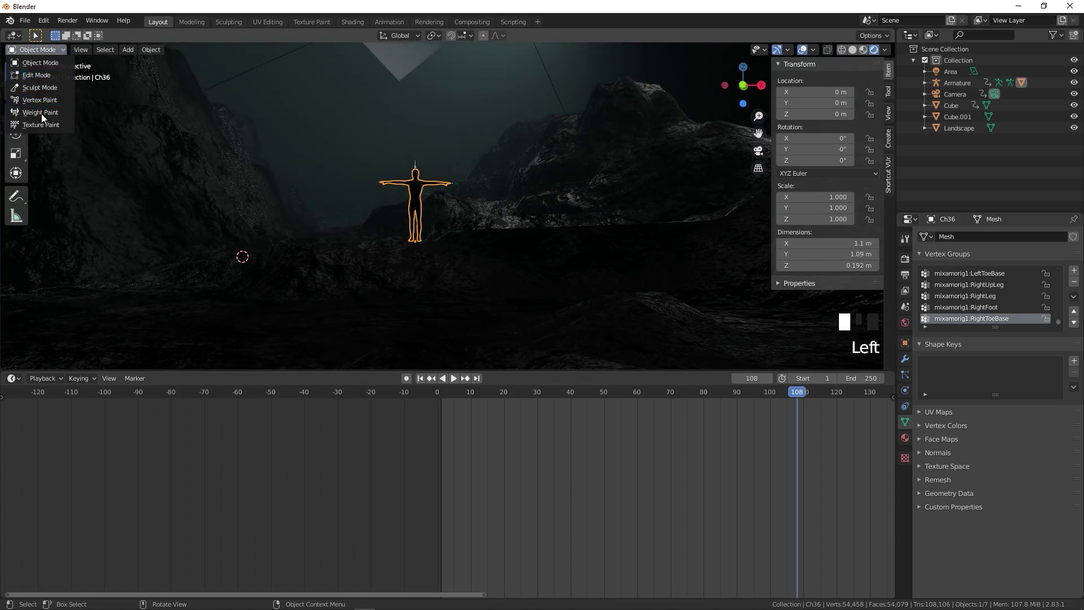
{"action": "left_click", "coordinate": [395, 112]}
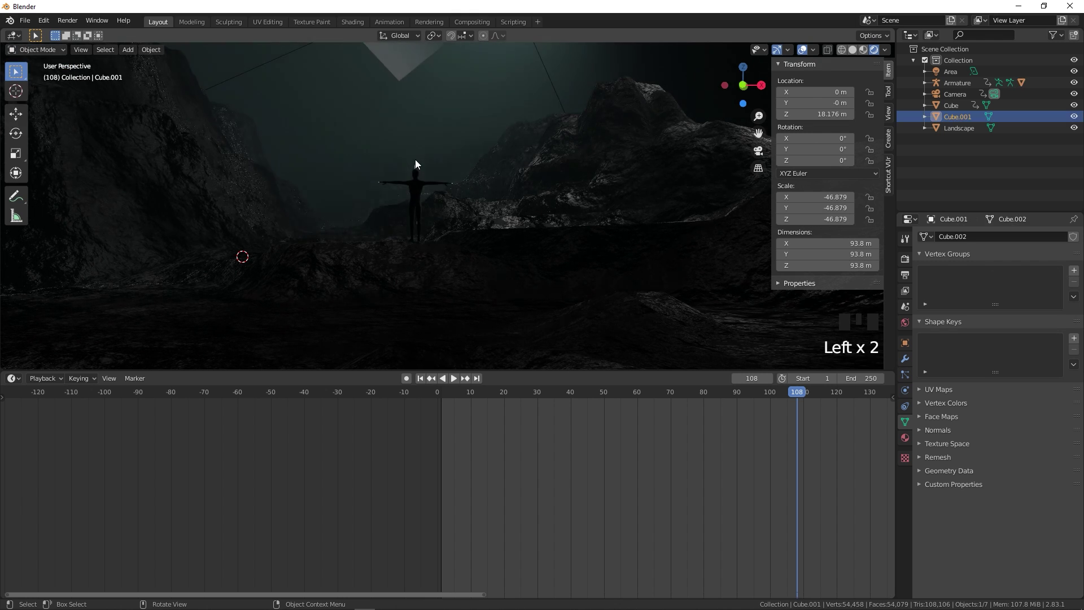
{"action": "left_click", "coordinate": [415, 164]}
{"action": "left_click", "coordinate": [55, 50]}
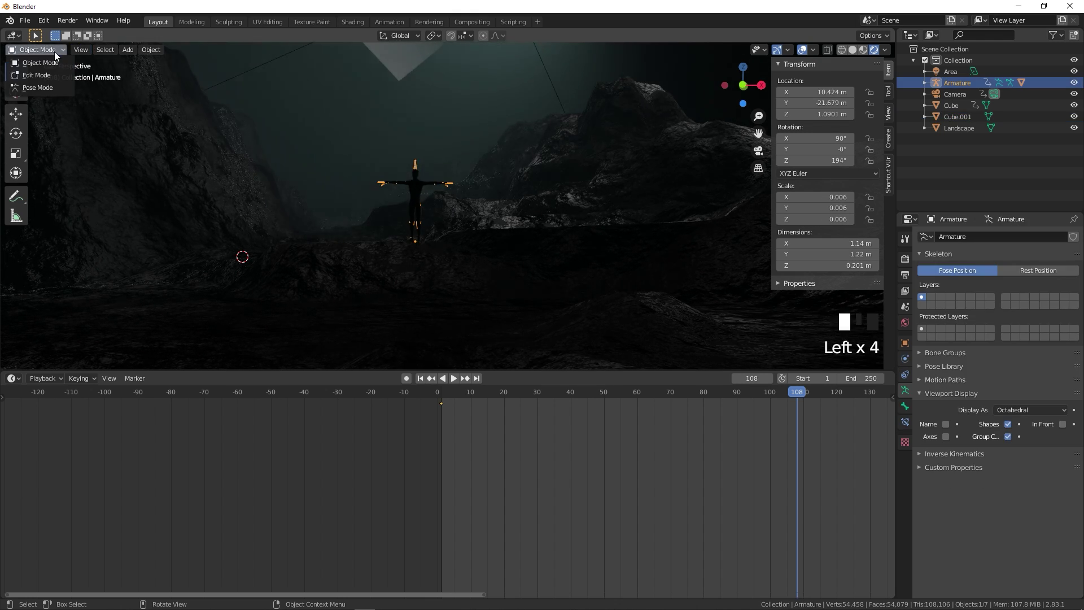
{"action": "left_click", "coordinate": [37, 88]}
- At frame 1, select the left upper arm bone and delete its keyframes
{"action": "key", "text": "shift+Left"}
{"action": "right_click", "coordinate": [811, 148]}
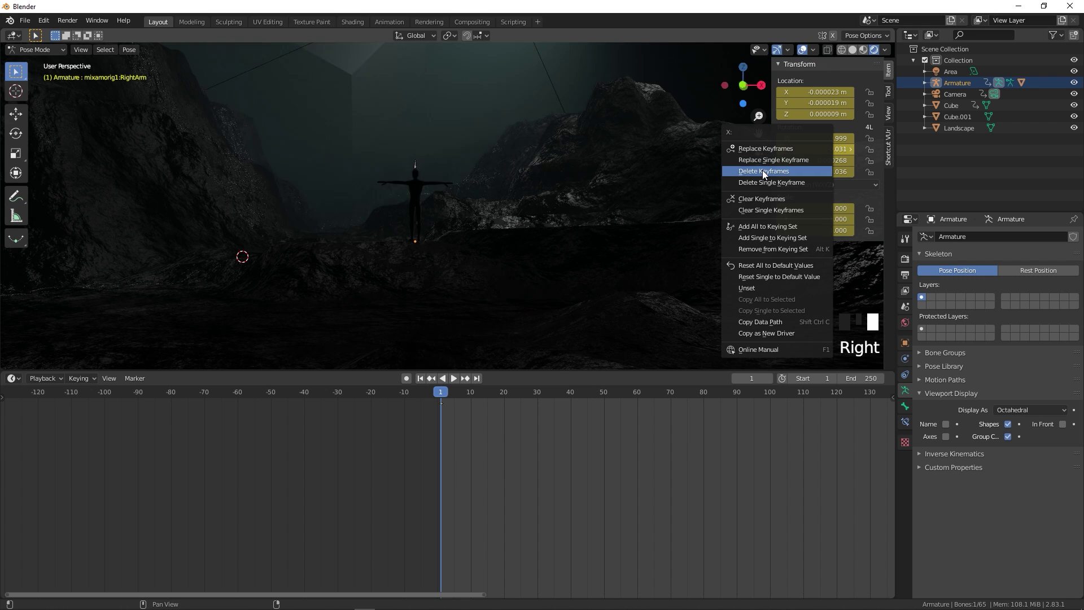
{"action": "right_click", "coordinate": [802, 104]}
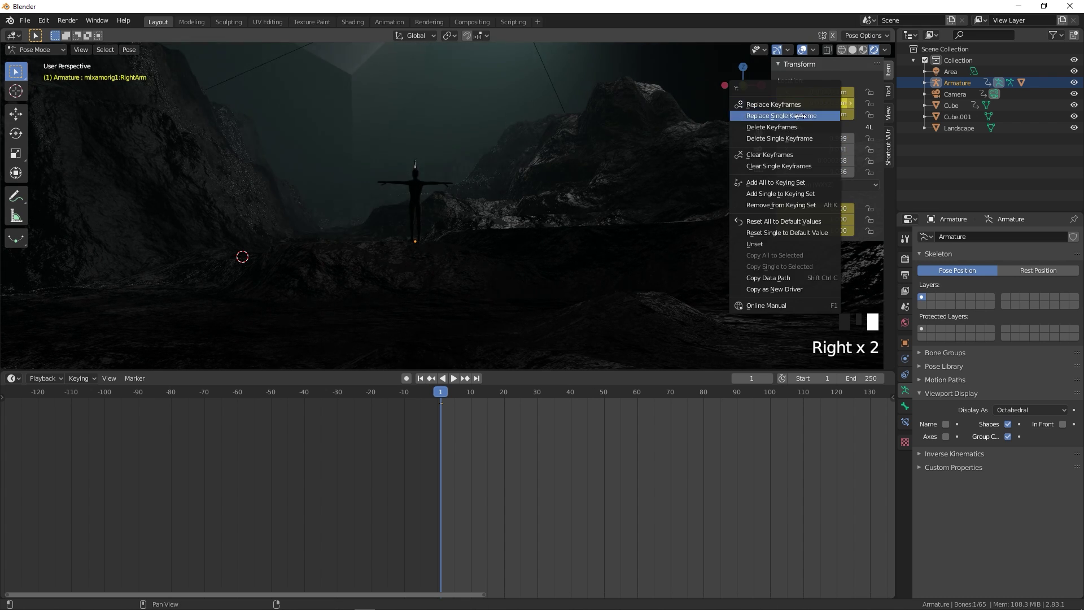
{"action": "right_click", "coordinate": [811, 214]}
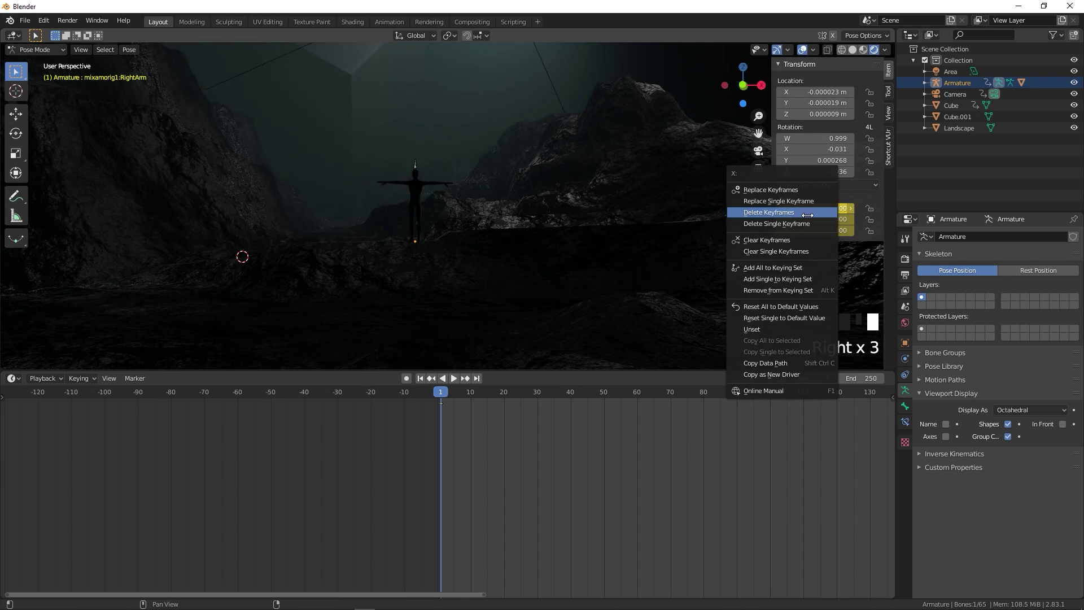
{"action": "scroll", "coordinate": [364, 161], "scroll_direction": "down", "scroll_amount": 2}
{"action": "left_click", "coordinate": [338, 83]}
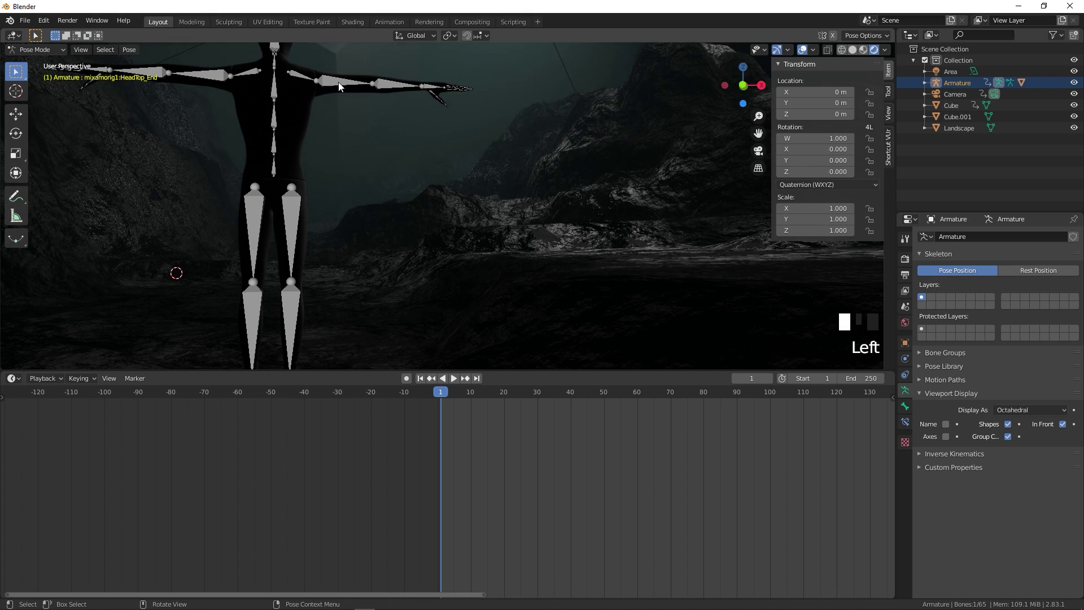
{"action": "left_click", "coordinate": [454, 378]}
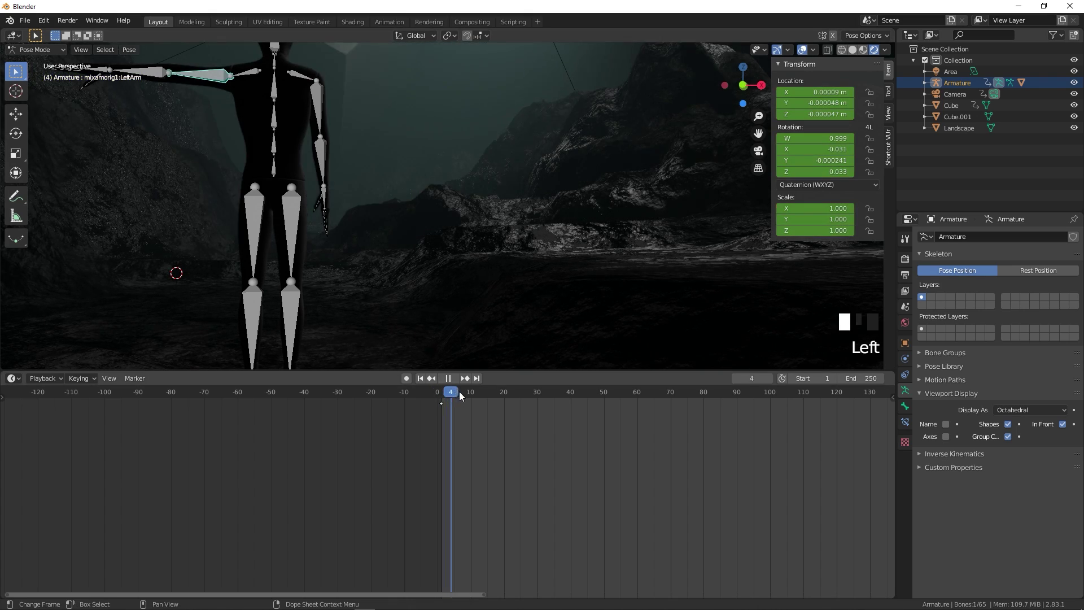
{"action": "key", "text": "Escape"}
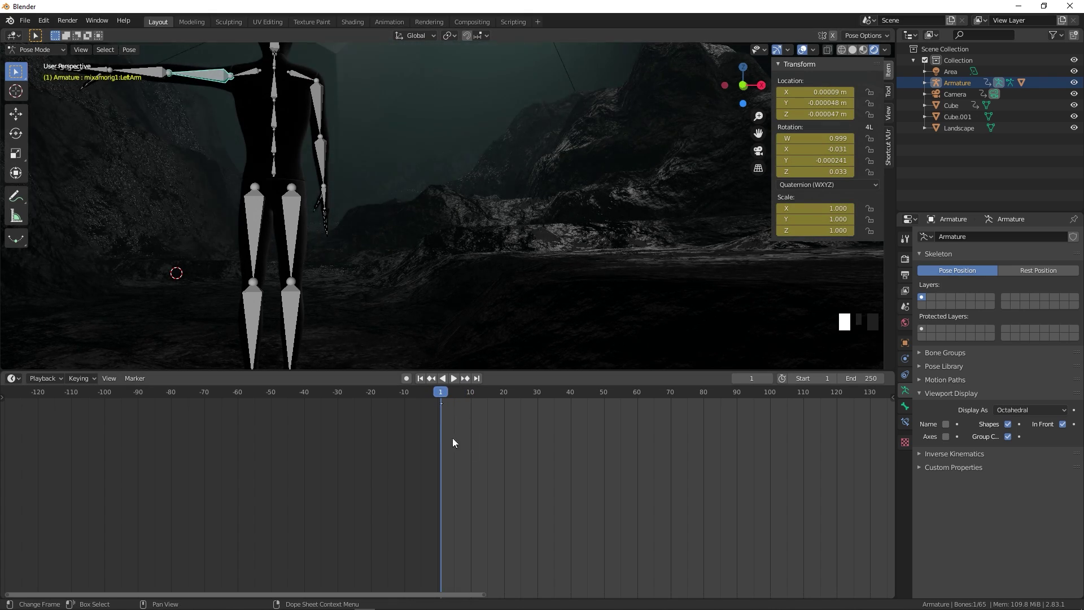
{"action": "key", "text": "x"}
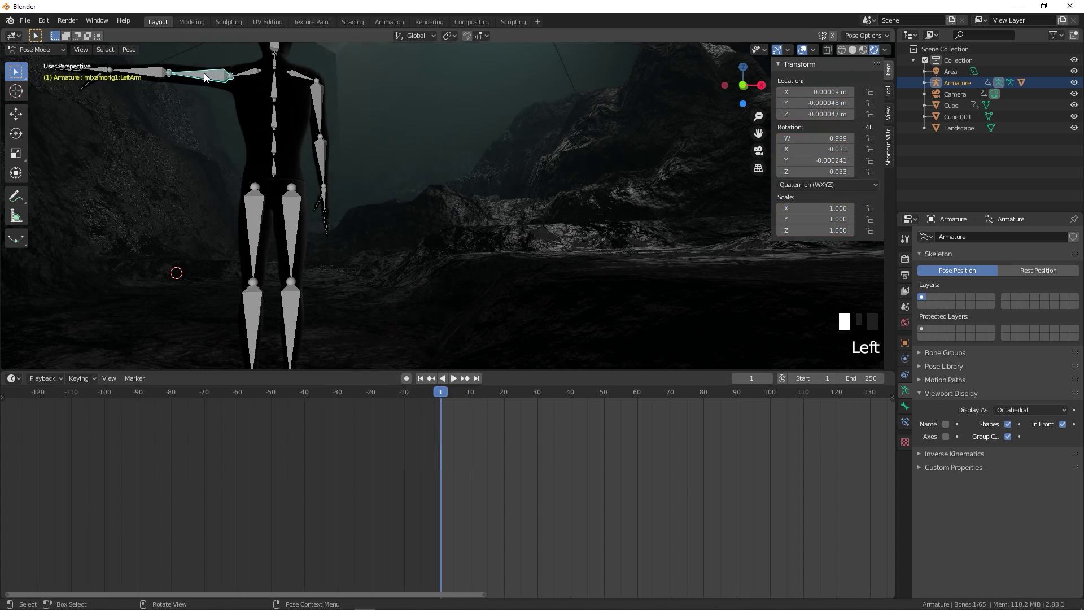
- Rotate the left arm about -90.5° down to the figure's side
{"action": "key", "text": "r"}
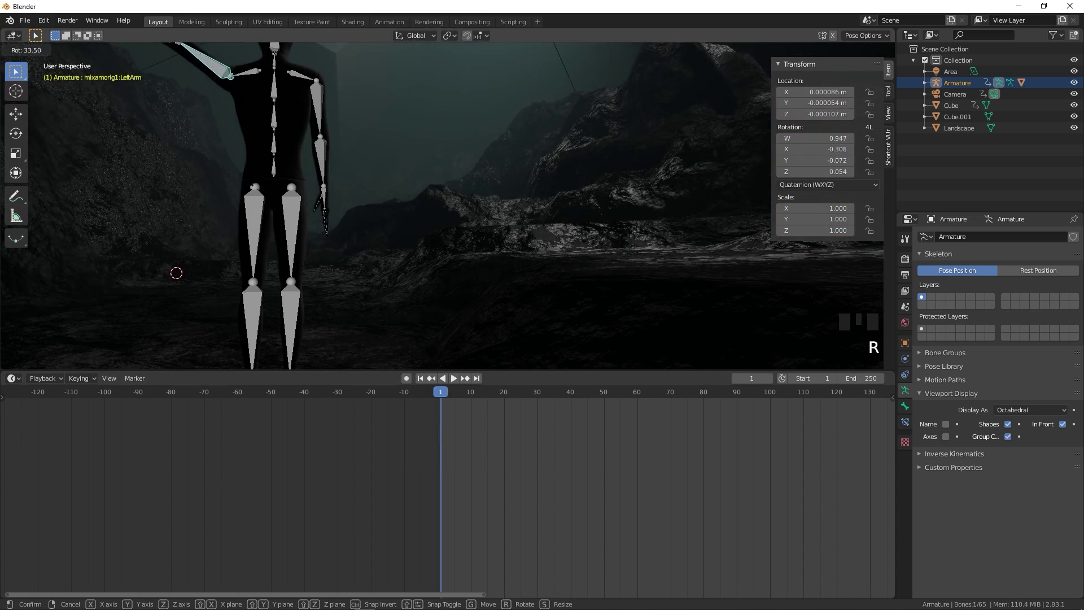
{"action": "left_click", "coordinate": [244, 69]}
{"action": "left_click", "coordinate": [497, 460]}
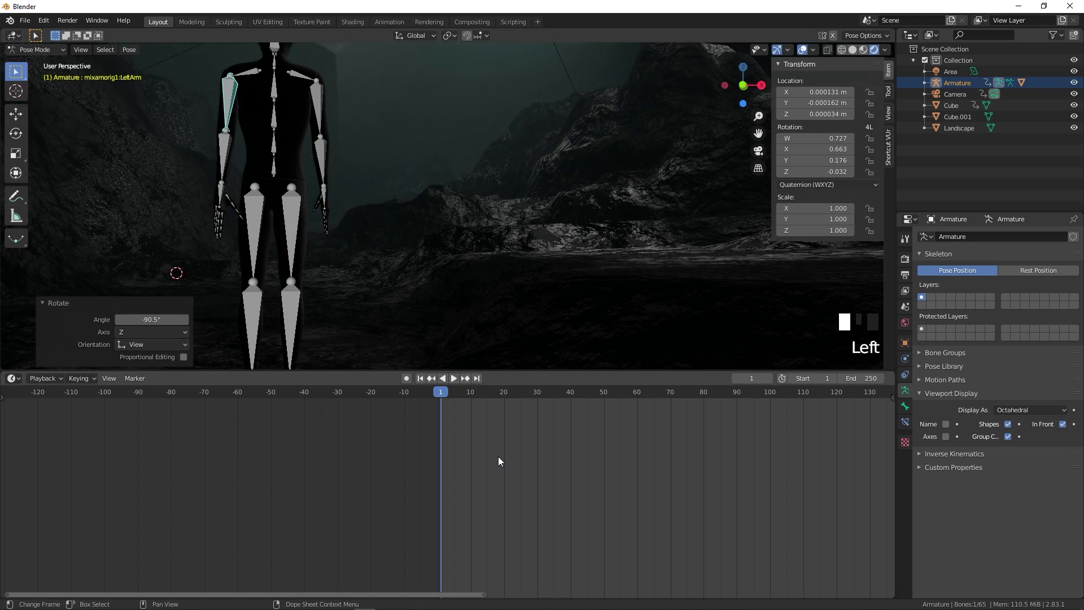
- Return to Object Mode, select the Cube.001 fog volume, and view through the scene camera
{"action": "left_click", "coordinate": [57, 49]}
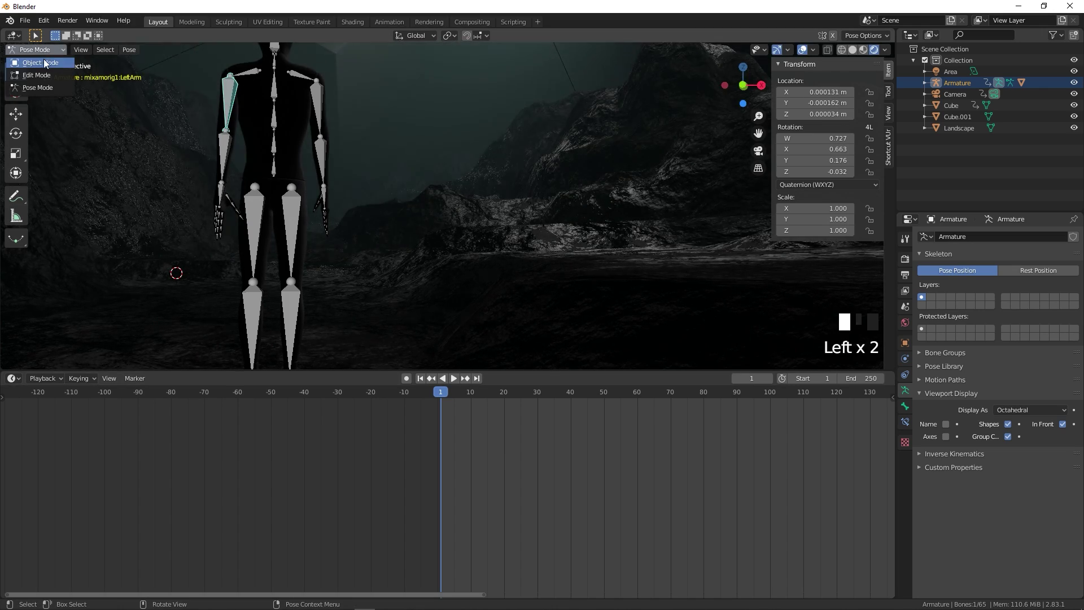
{"action": "left_click", "coordinate": [43, 59]}
{"action": "left_click", "coordinate": [437, 186]}
{"action": "scroll", "coordinate": [437, 186], "scroll_direction": "down", "scroll_amount": 2}
{"action": "scroll", "coordinate": [437, 187], "scroll_direction": "down", "scroll_amount": 1}
{"action": "scroll", "coordinate": [437, 186], "scroll_direction": "up", "scroll_amount": 1}
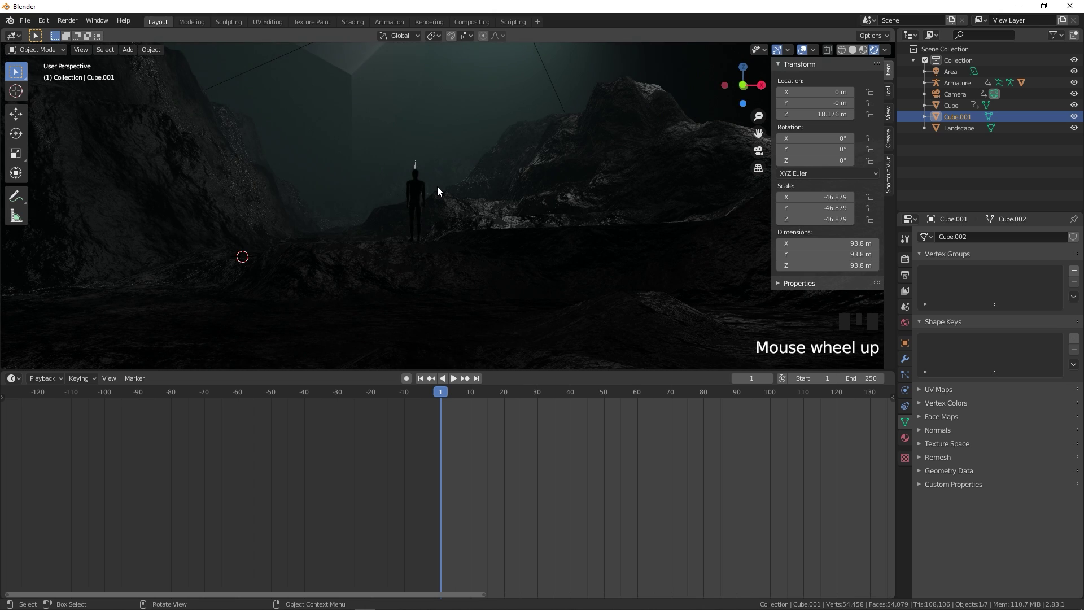
{"action": "key", "text": "KP_0"}
- Select the floating cube and turn the bottom area into the Shader Editor
{"action": "key", "text": "space"}
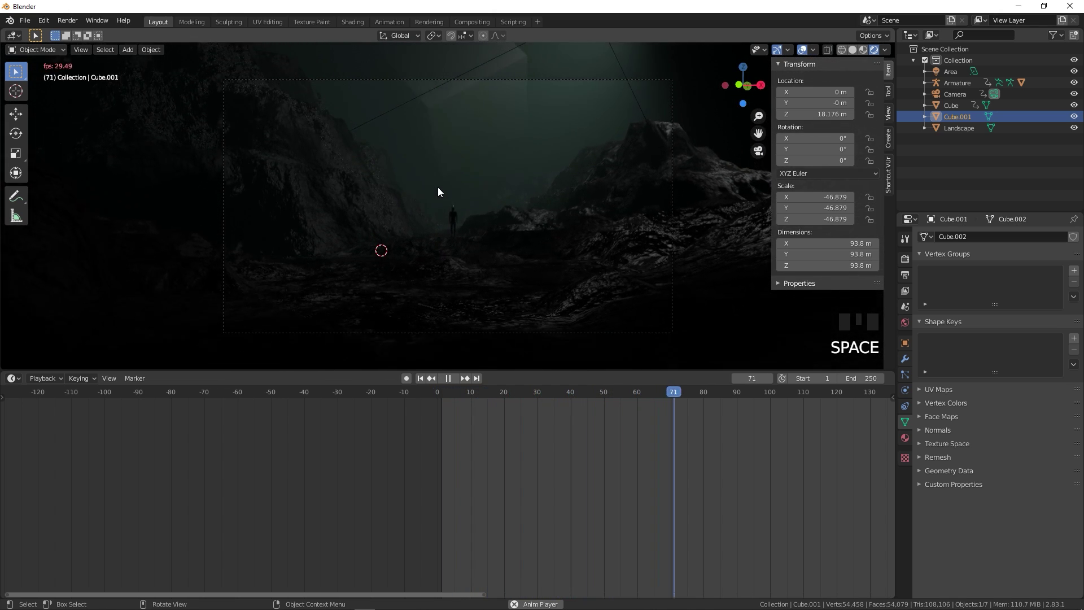
{"action": "key", "text": "space"}
{"action": "left_click", "coordinate": [486, 114]}
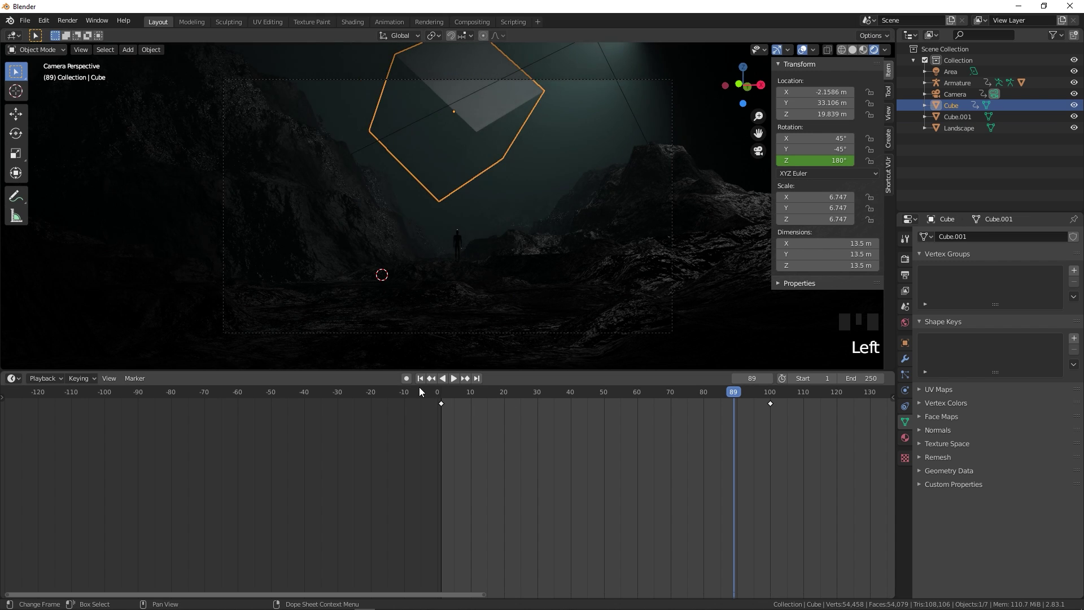
{"action": "left_click", "coordinate": [17, 380]}
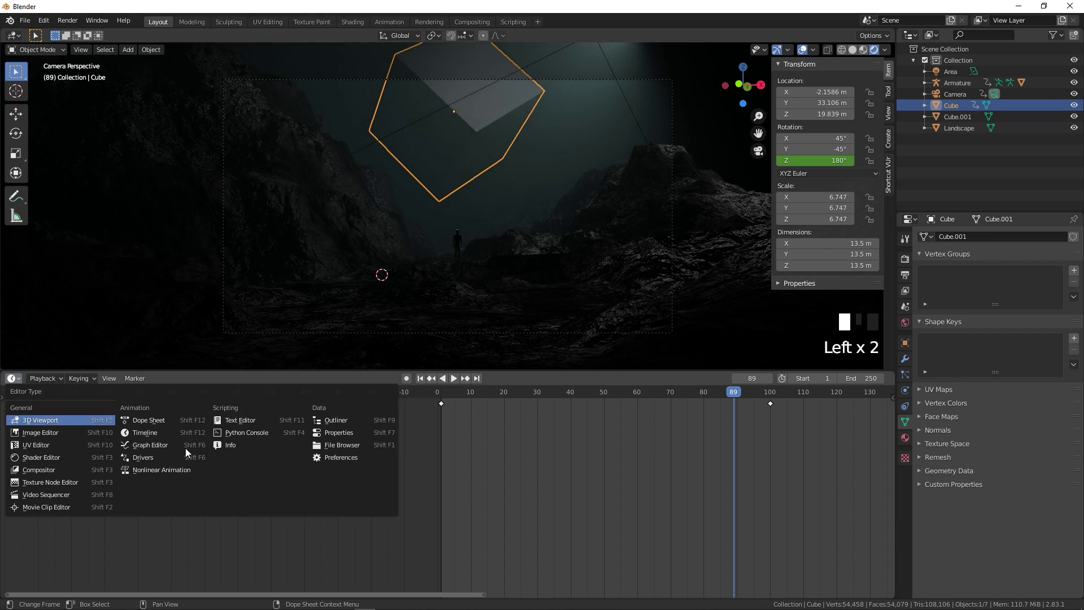
{"action": "left_click", "coordinate": [40, 457]}
- Darken Material.001's base colour to value 0.221 and set Roughness to 0.623, then preview
{"action": "left_click", "coordinate": [533, 463]}
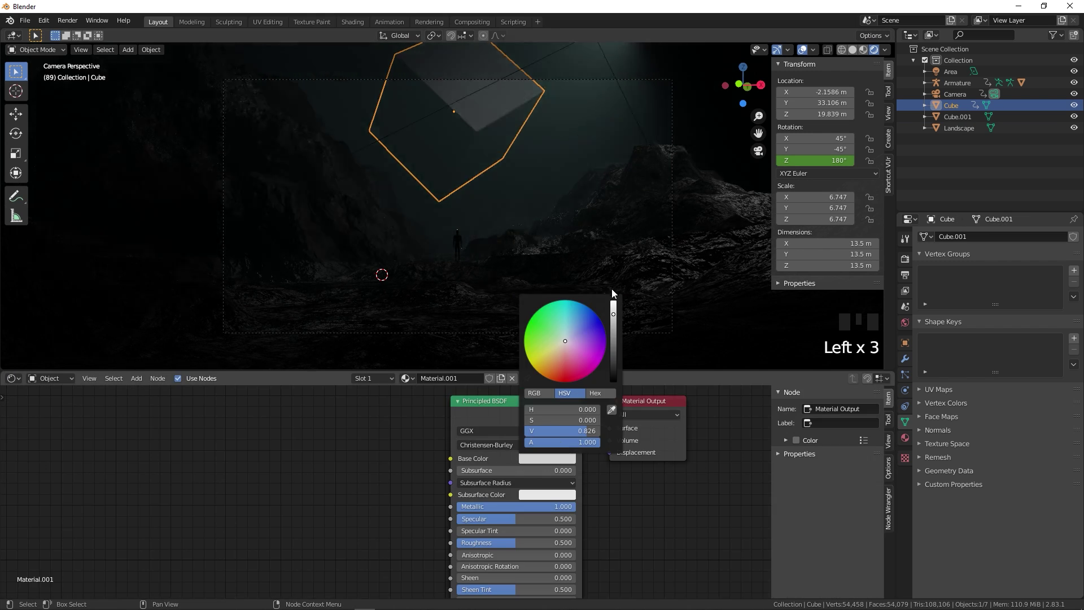
{"action": "left_click_drag", "start_coordinate": [615, 345], "coordinate": [614, 369]}
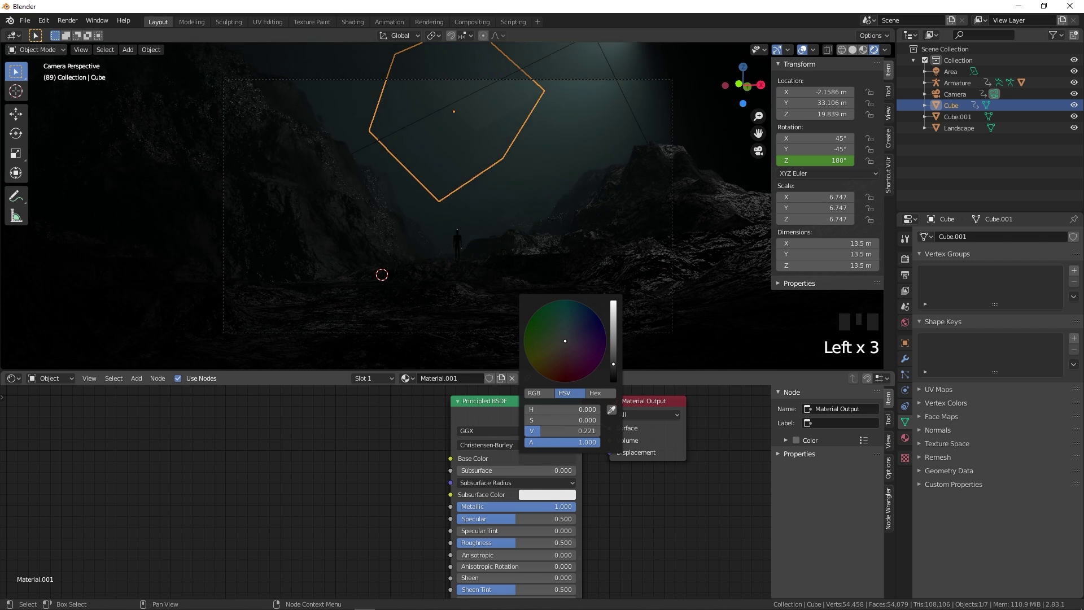
{"action": "left_click", "coordinate": [513, 525]}
{"action": "left_click_drag", "start_coordinate": [515, 542], "coordinate": [460, 543]}
{"action": "key", "text": "space"}
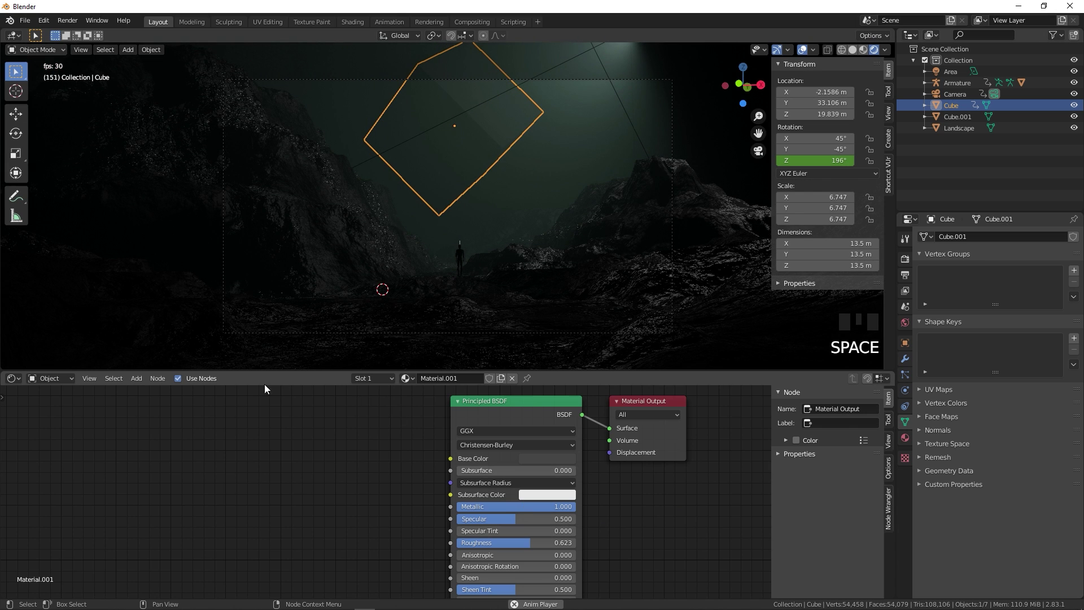
{"action": "left_click", "coordinate": [14, 380]}
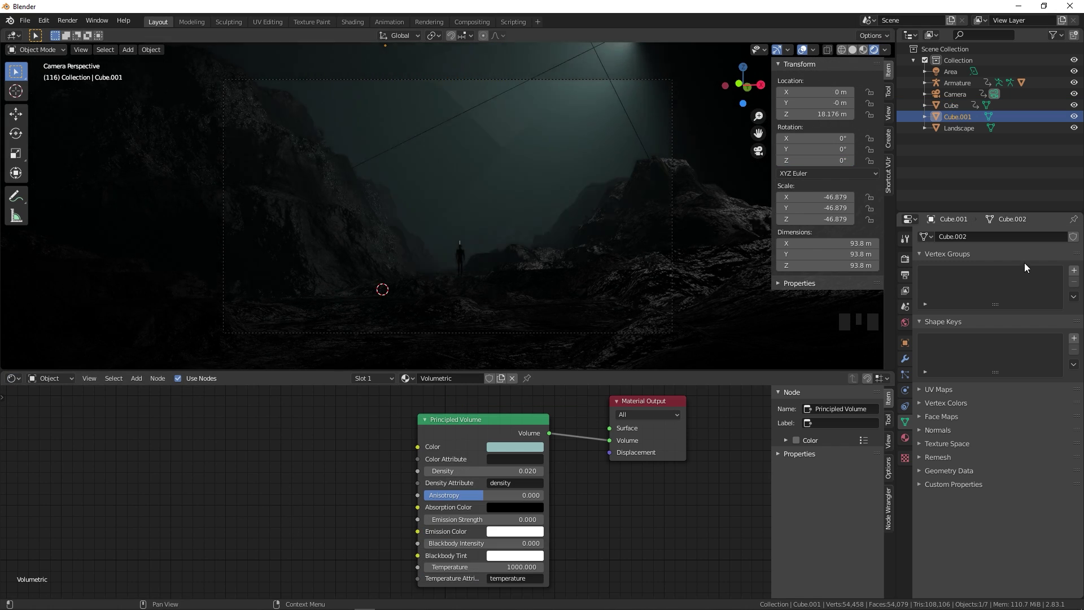
- Set Frame End to 100 in the Output properties
{"action": "left_click", "coordinate": [906, 260]}
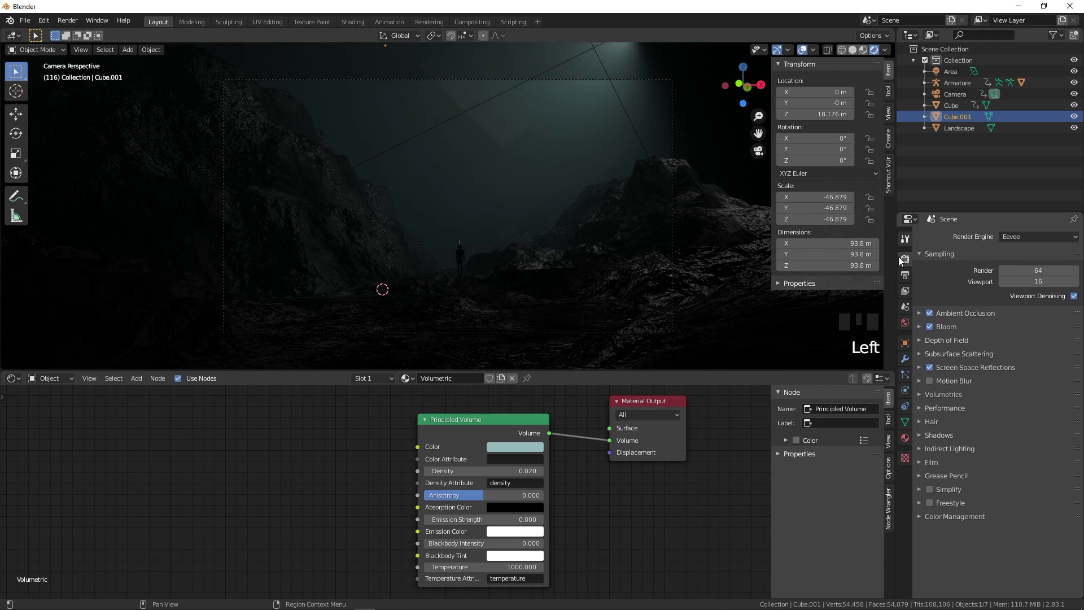
{"action": "left_click", "coordinate": [905, 239]}
{"action": "left_click", "coordinate": [905, 259]}
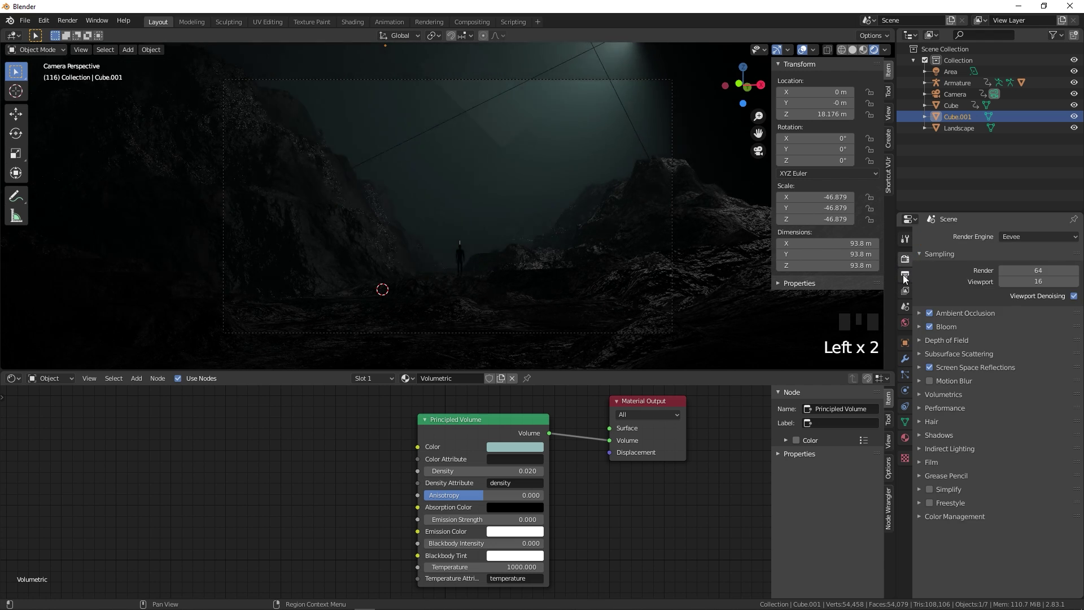
{"action": "left_click", "coordinate": [906, 275]}
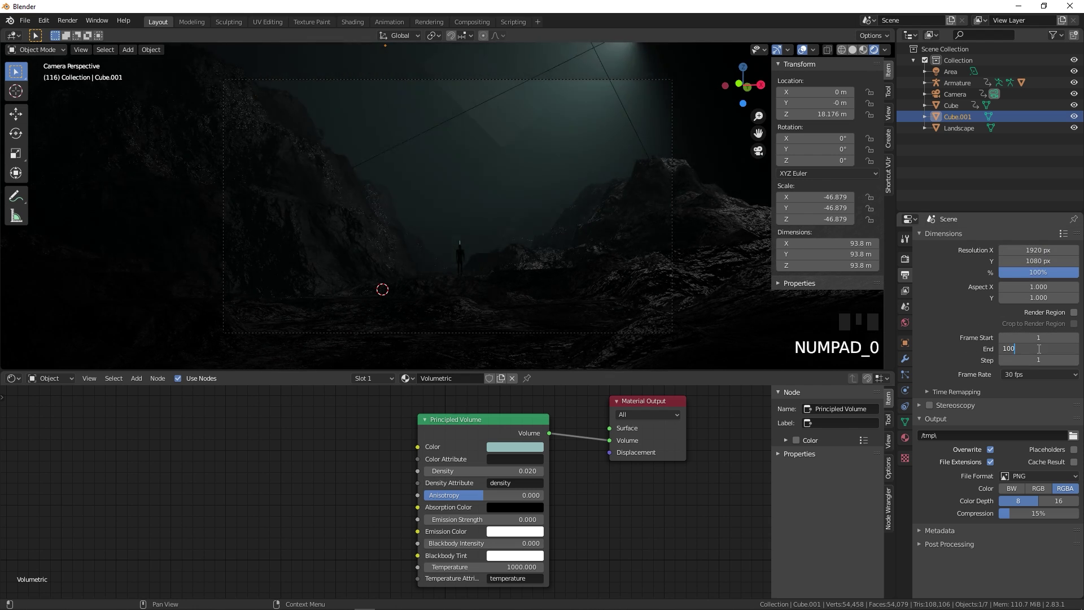
{"action": "key", "text": "Return"}
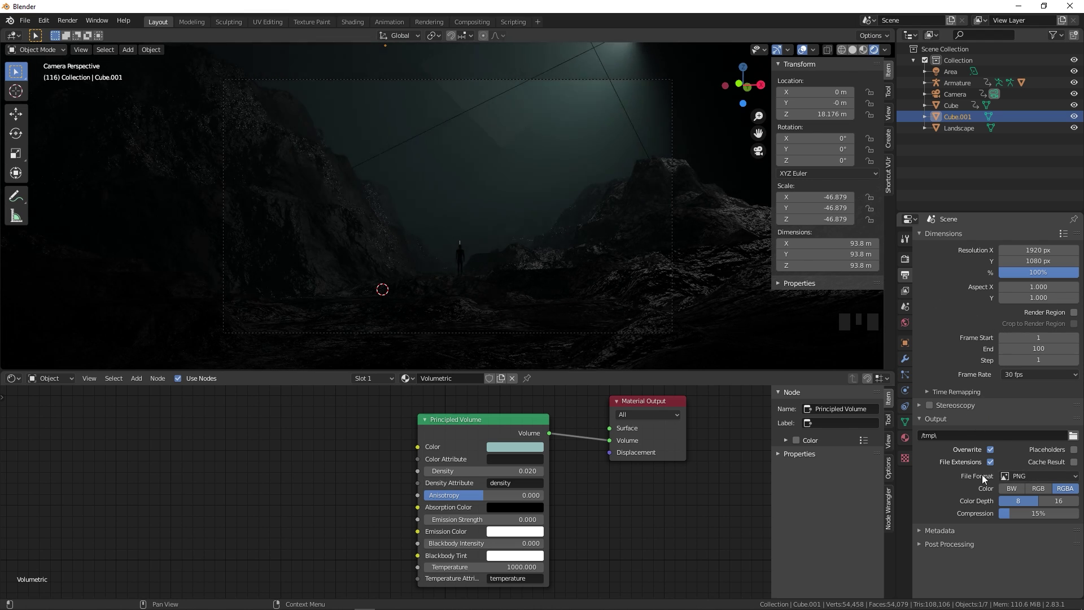
- Set the output file format to FFmpeg video with an MPEG-4 container
{"action": "left_click", "coordinate": [1013, 476]}
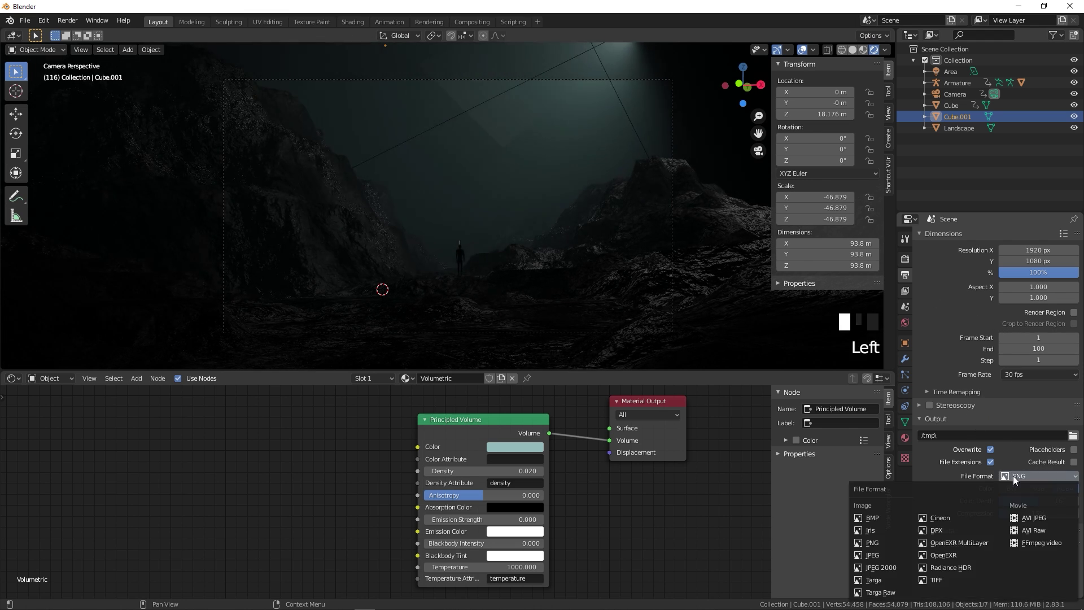
{"action": "left_click", "coordinate": [1023, 543]}
{"action": "left_click", "coordinate": [929, 506]}
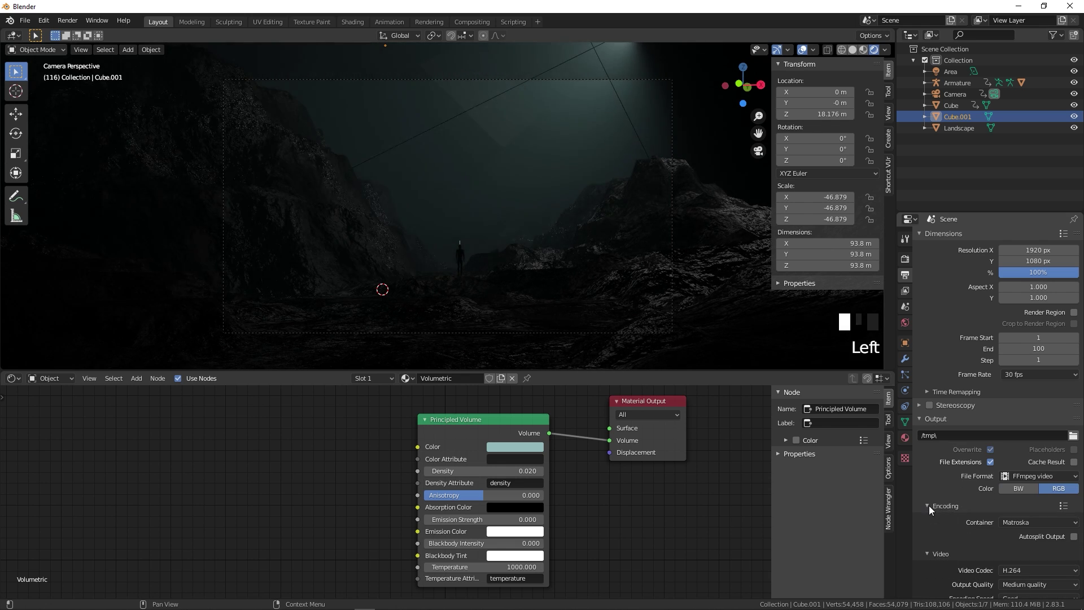
{"action": "scroll", "coordinate": [994, 526], "scroll_direction": "down", "scroll_amount": 1}
{"action": "left_click", "coordinate": [1027, 499]}
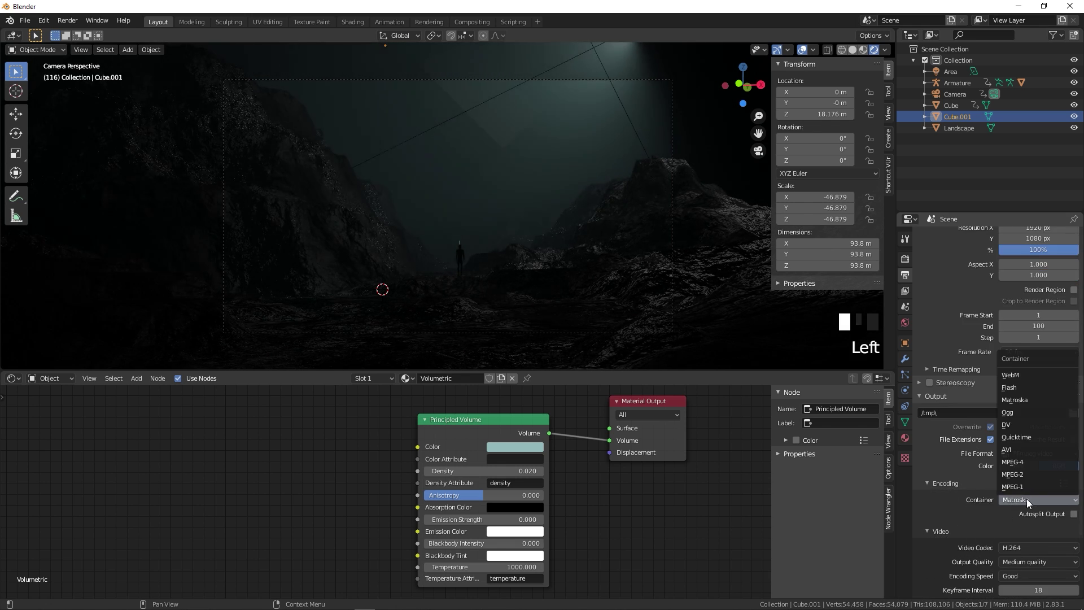
{"action": "left_click", "coordinate": [1020, 461]}
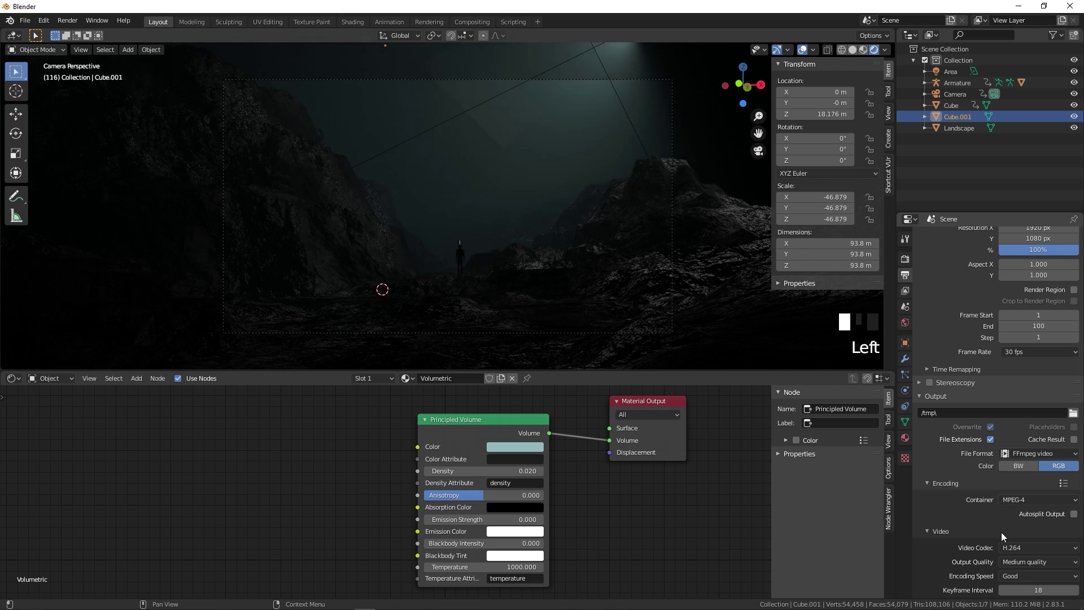
- Set the render output folder to C:\tmp\
{"action": "left_click", "coordinate": [1073, 414]}
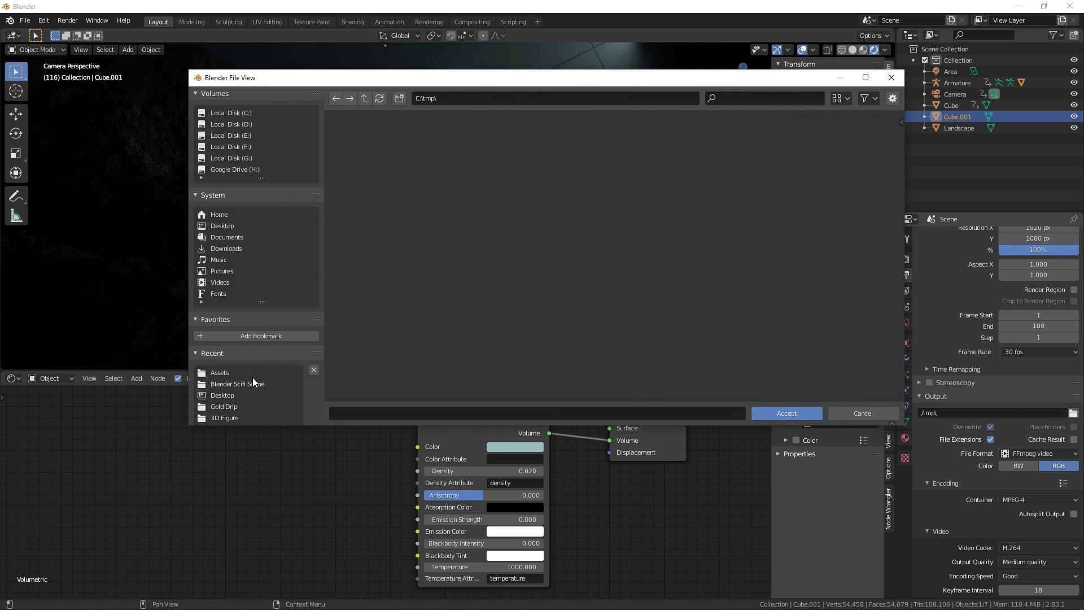
{"action": "left_click", "coordinate": [805, 415]}
{"action": "scroll", "coordinate": [1023, 514], "scroll_direction": "down", "scroll_amount": 1}
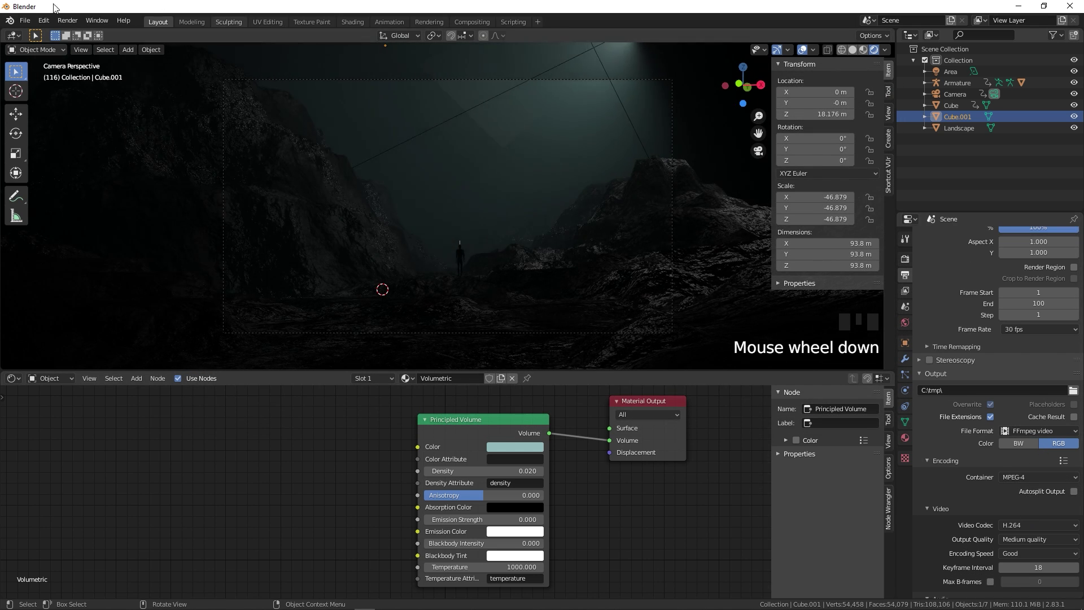
{"action": "left_click", "coordinate": [75, 22]}
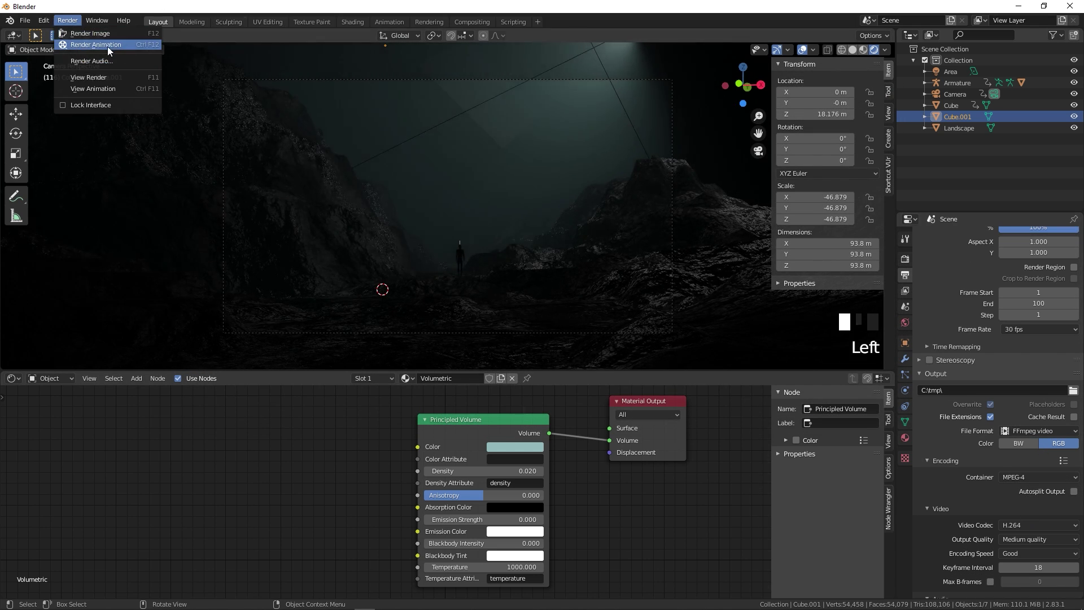